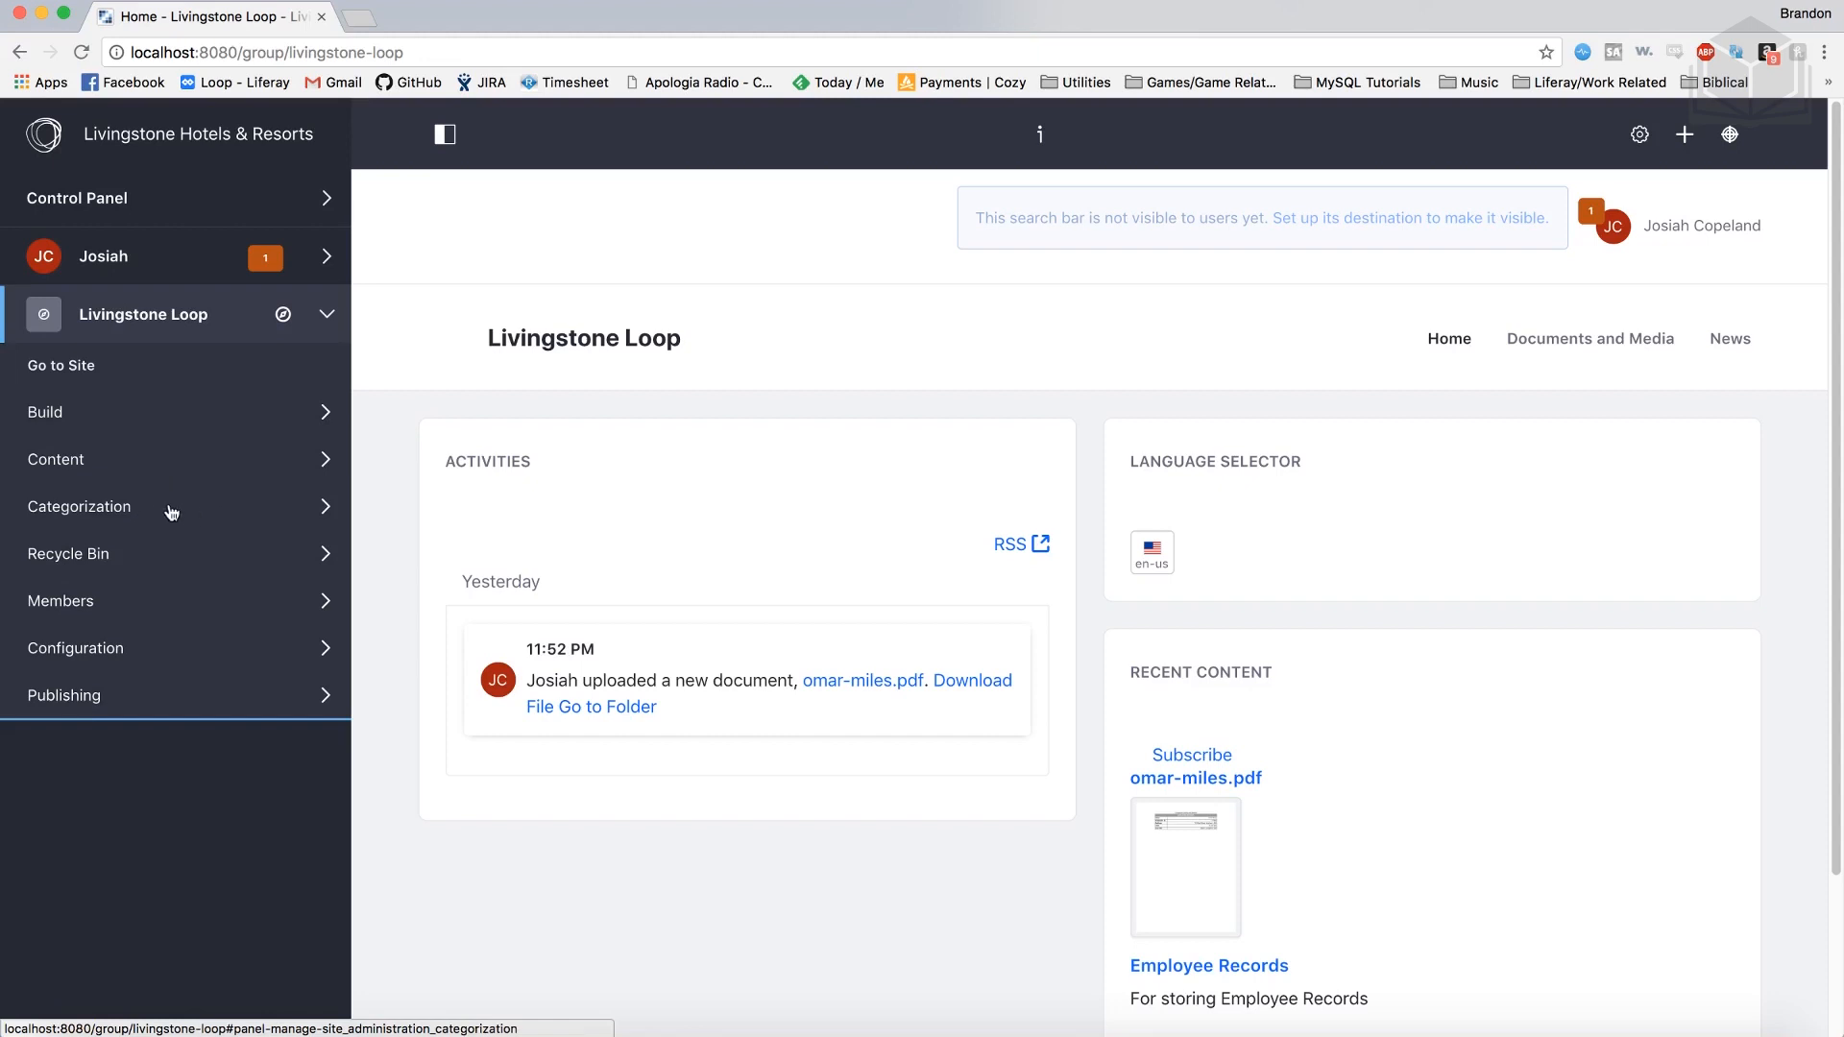
Step: Open a new import process for the Livingstone Loop site's categories
click(230, 517)
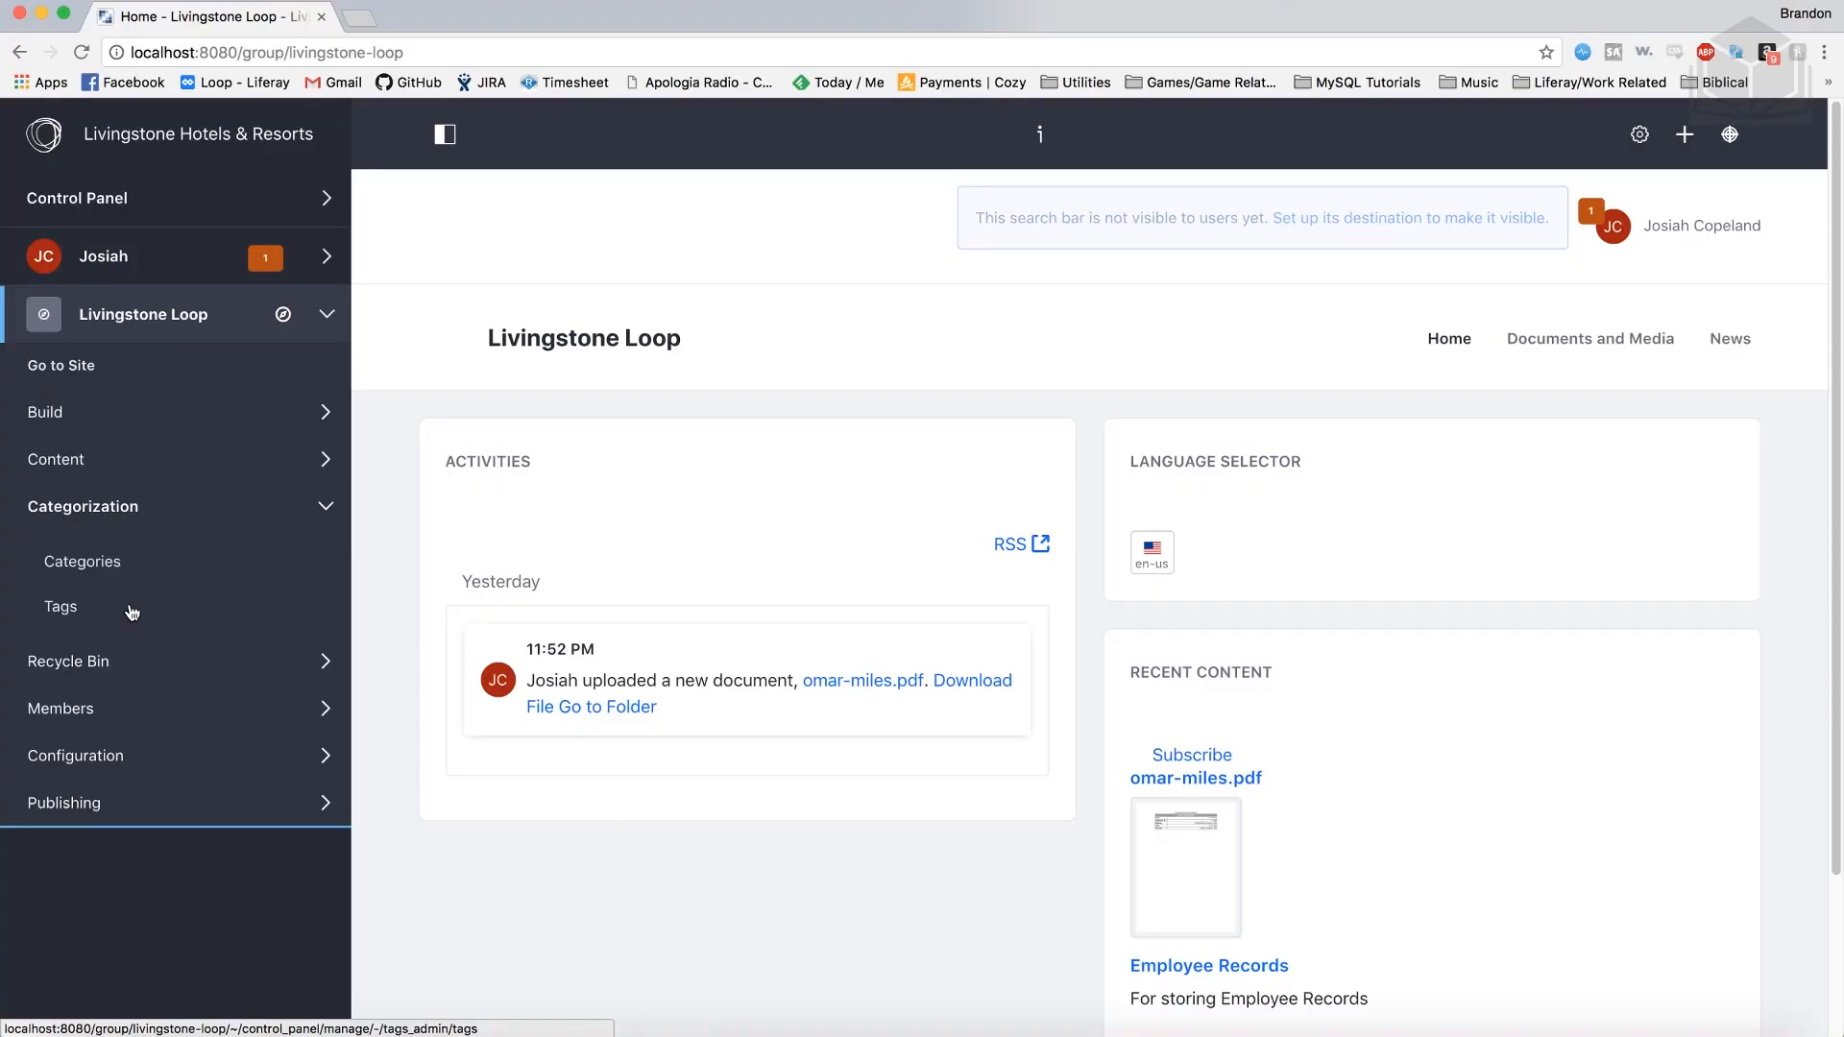
click(95, 571)
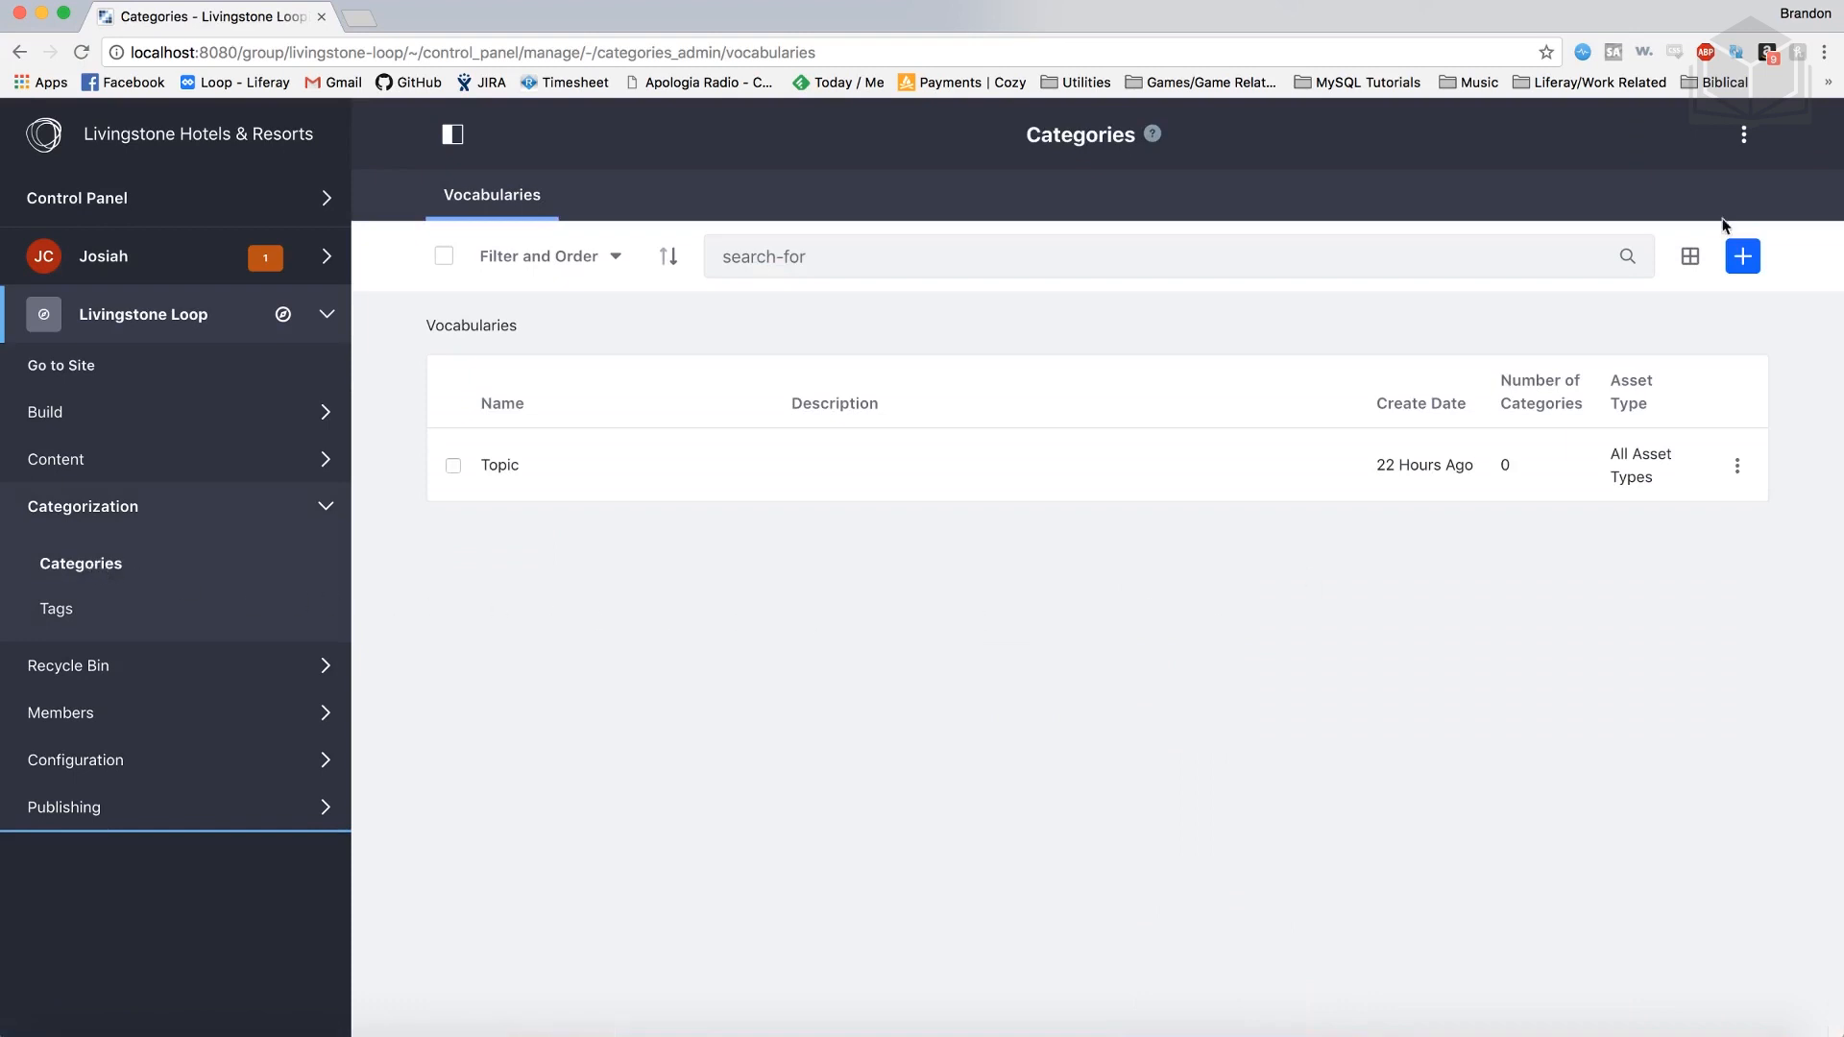
click(1745, 144)
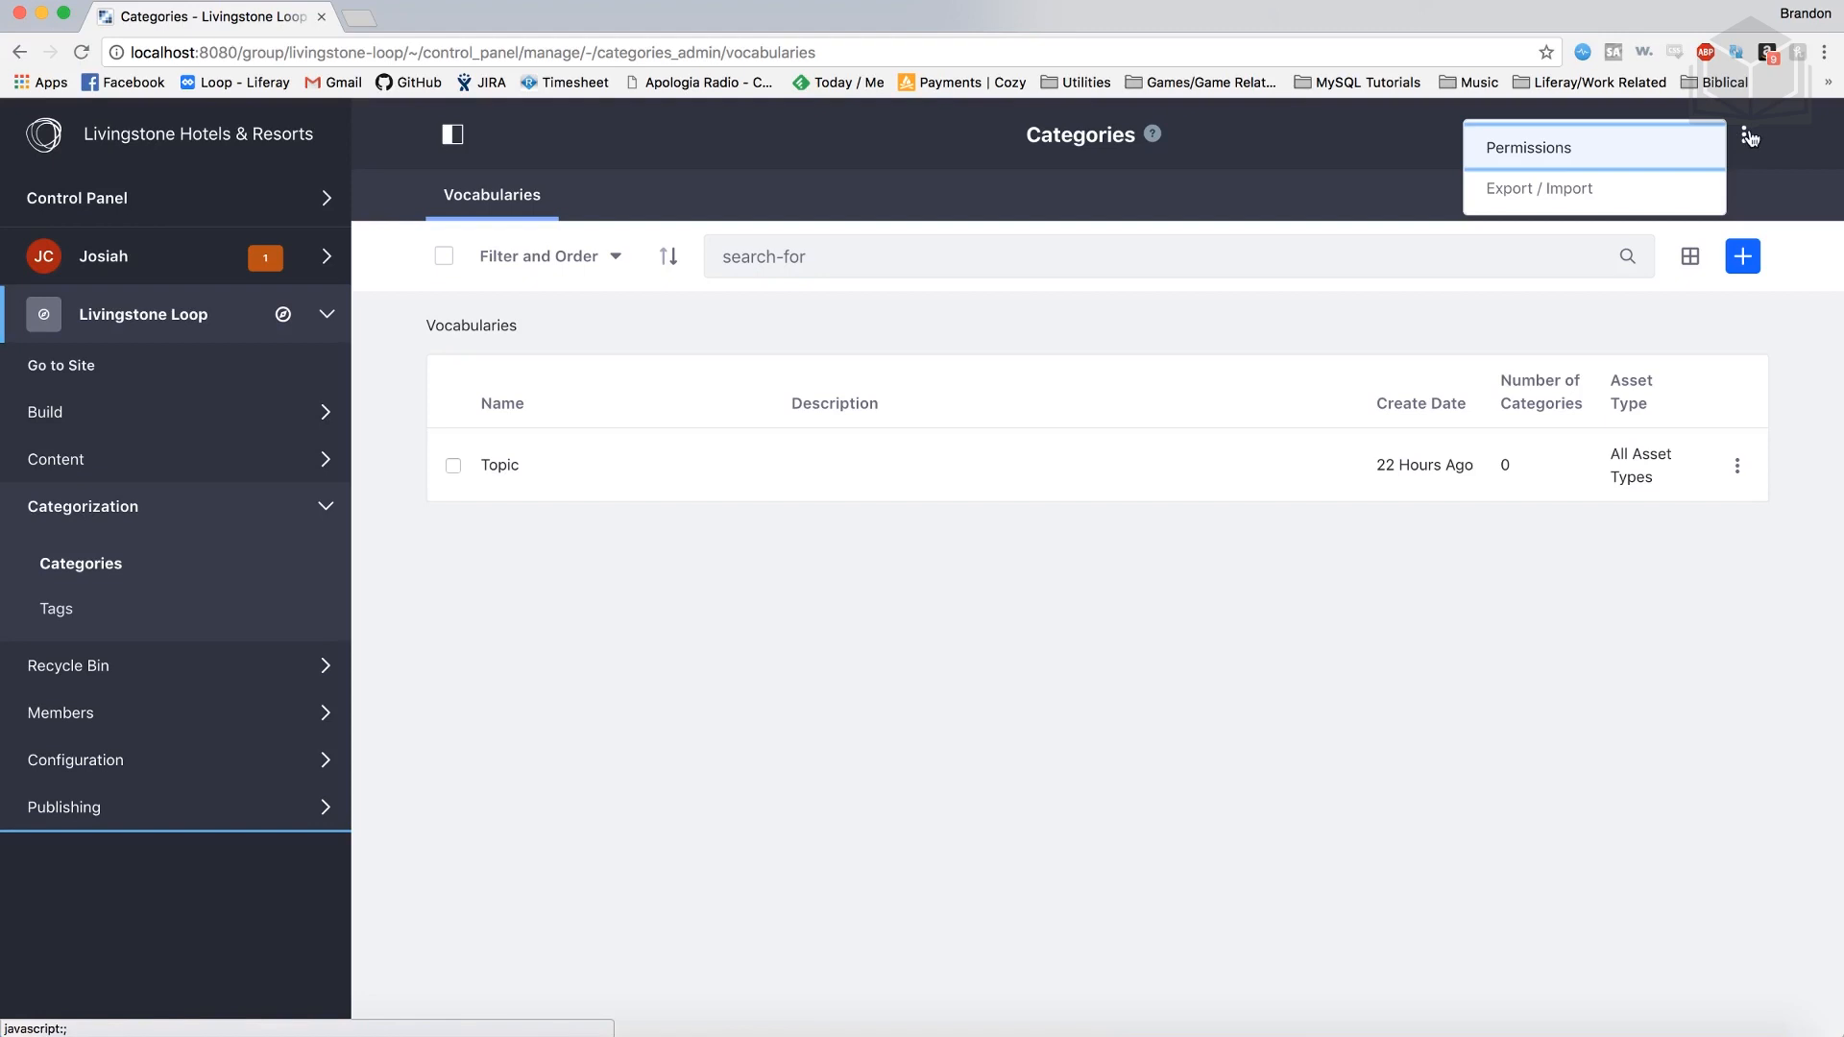
click(1648, 187)
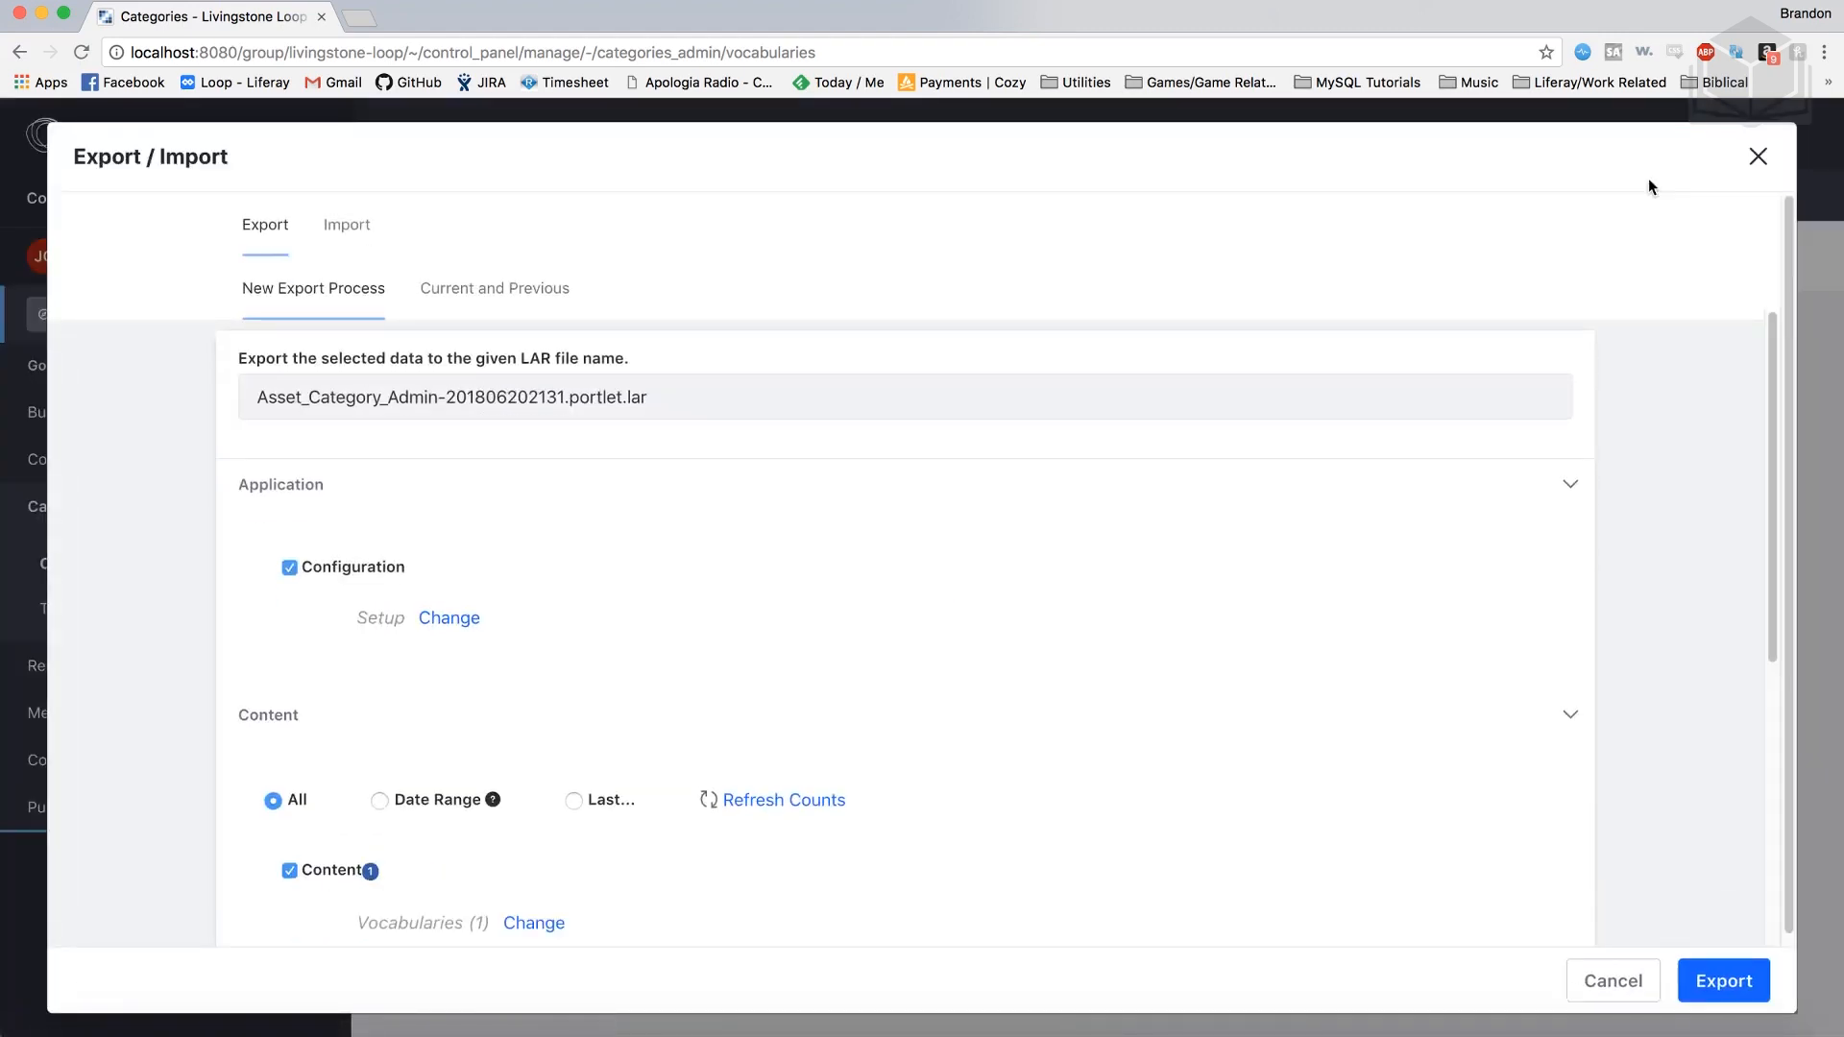
click(355, 238)
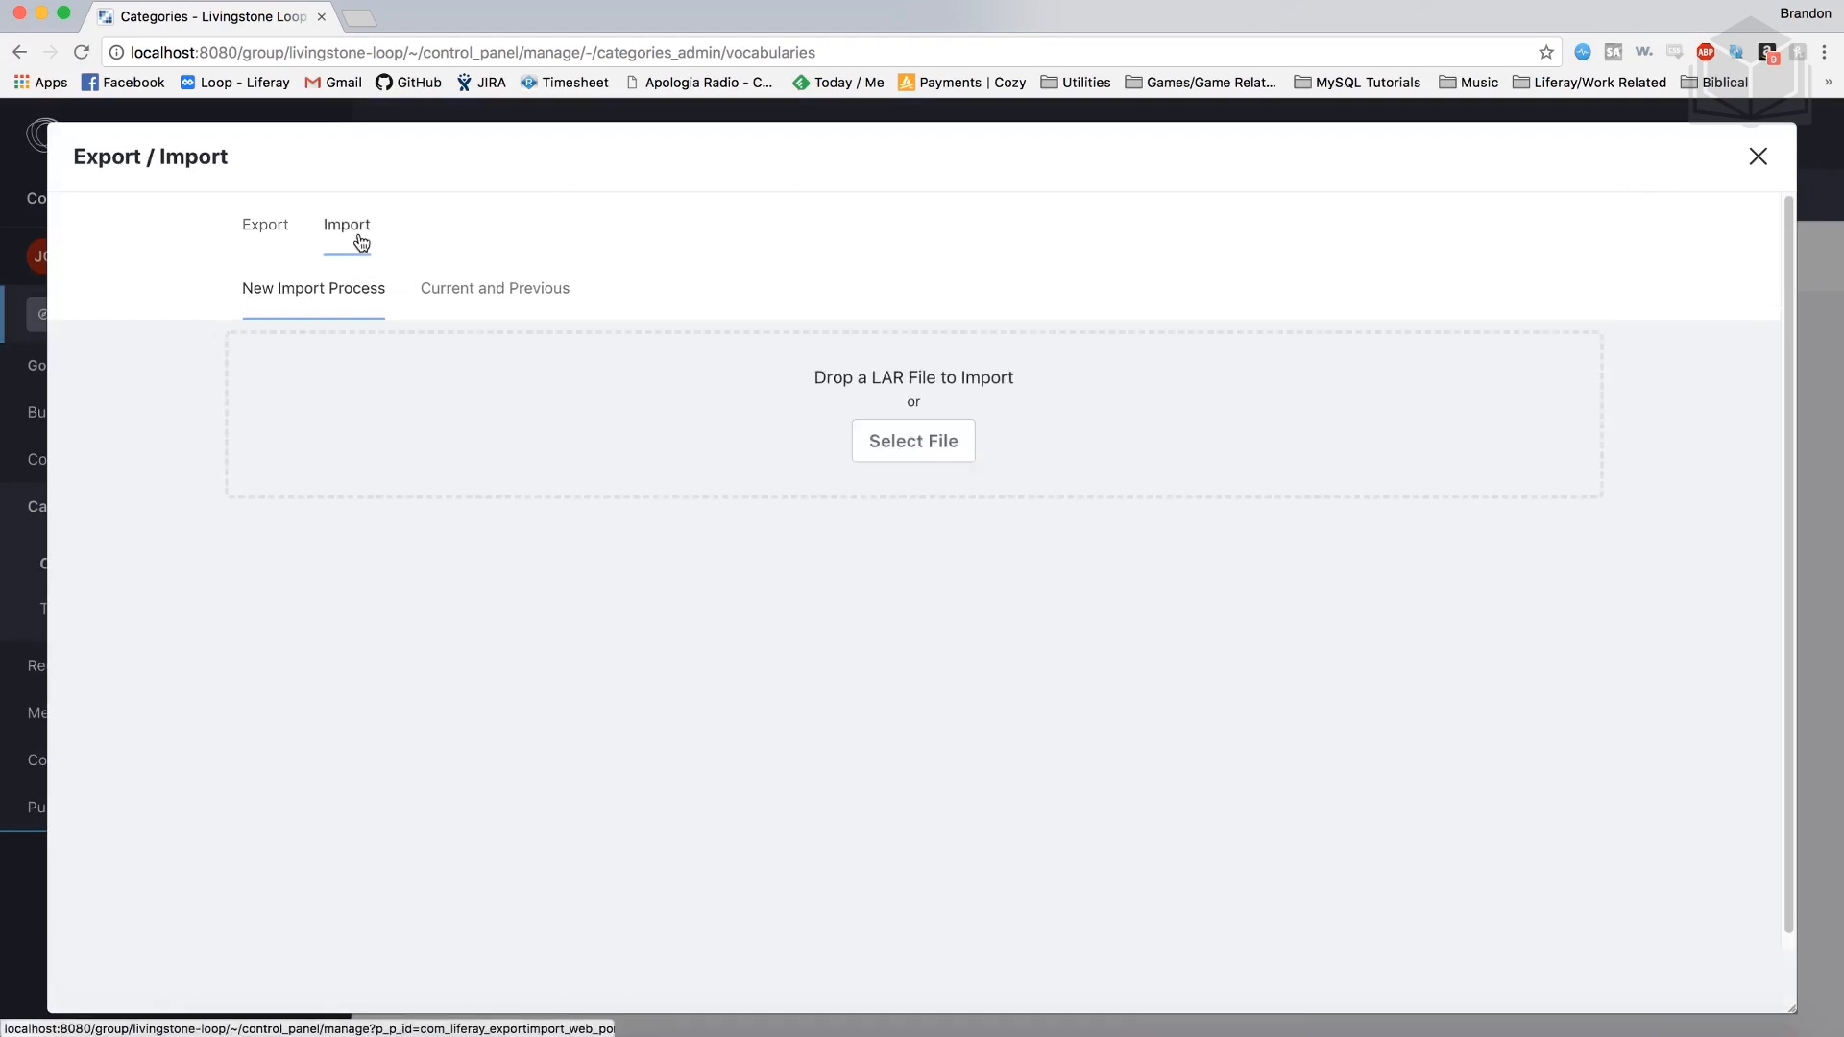
Step: Import livingstone-loop-categories.lar into the site's categories with the default content options and close the import dialog
click(972, 456)
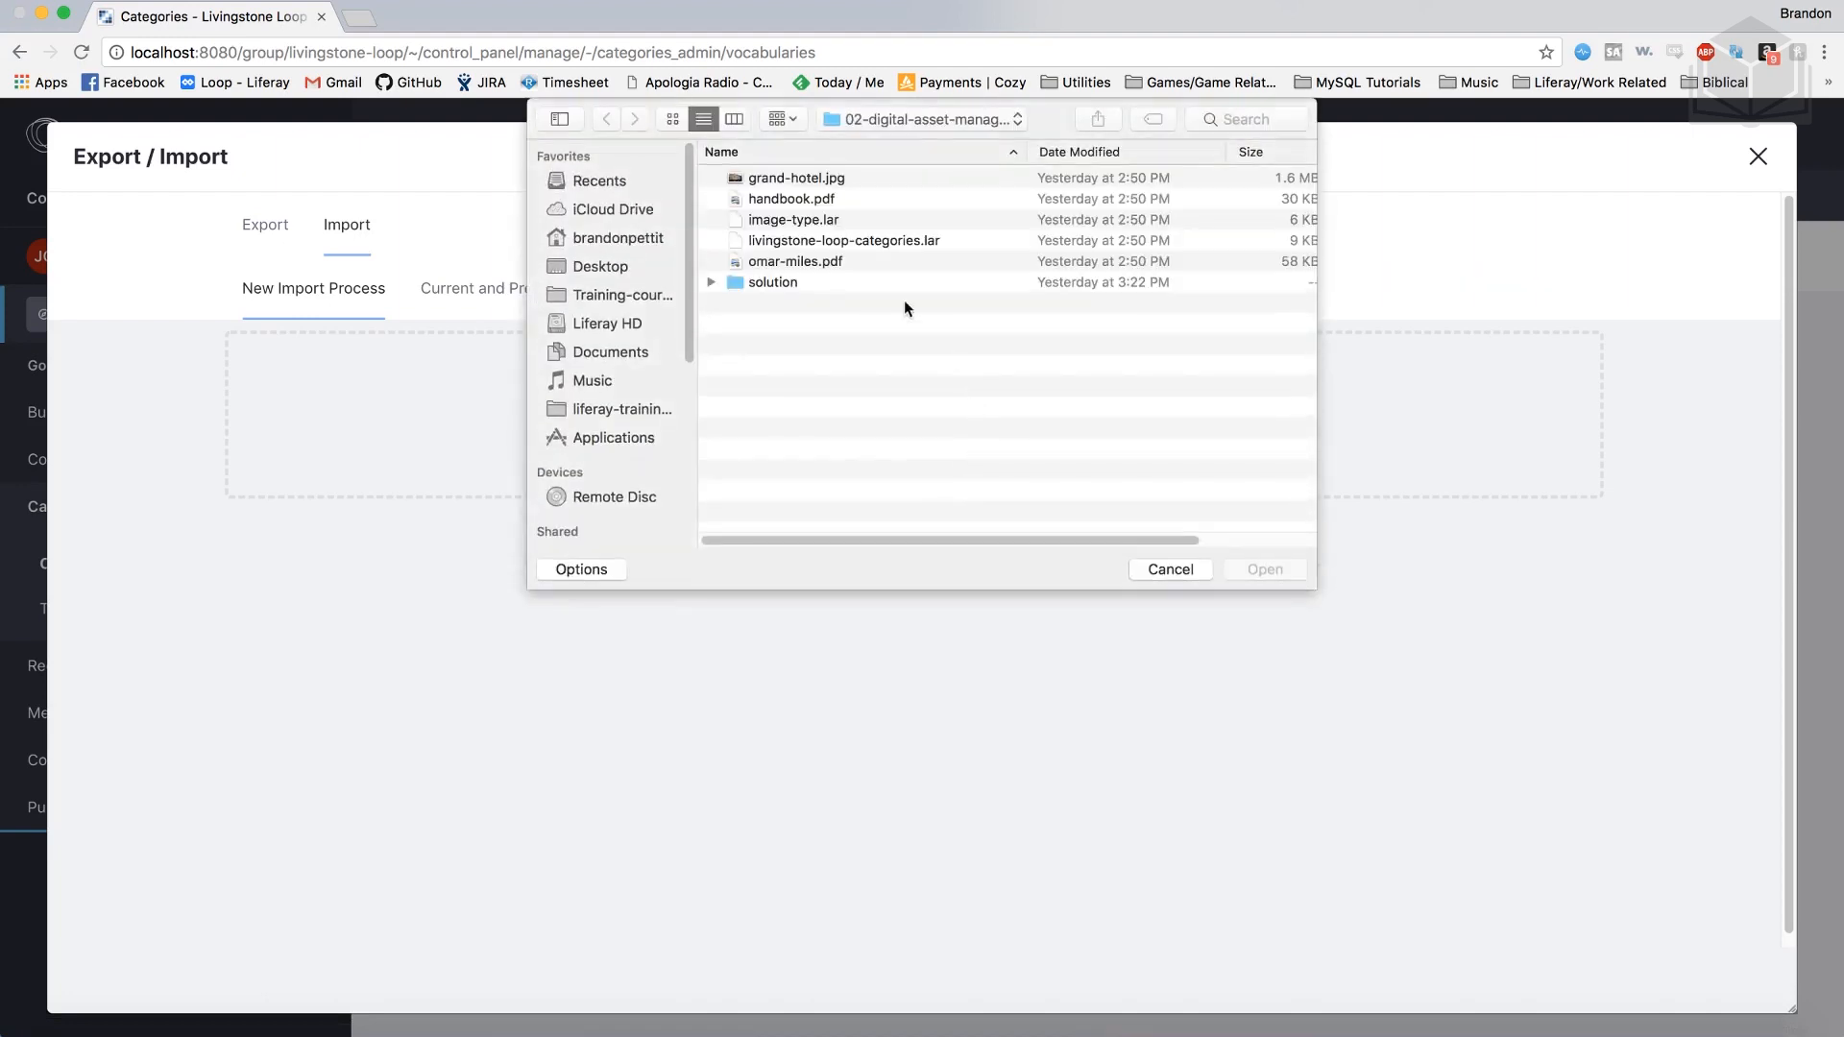
click(795, 242)
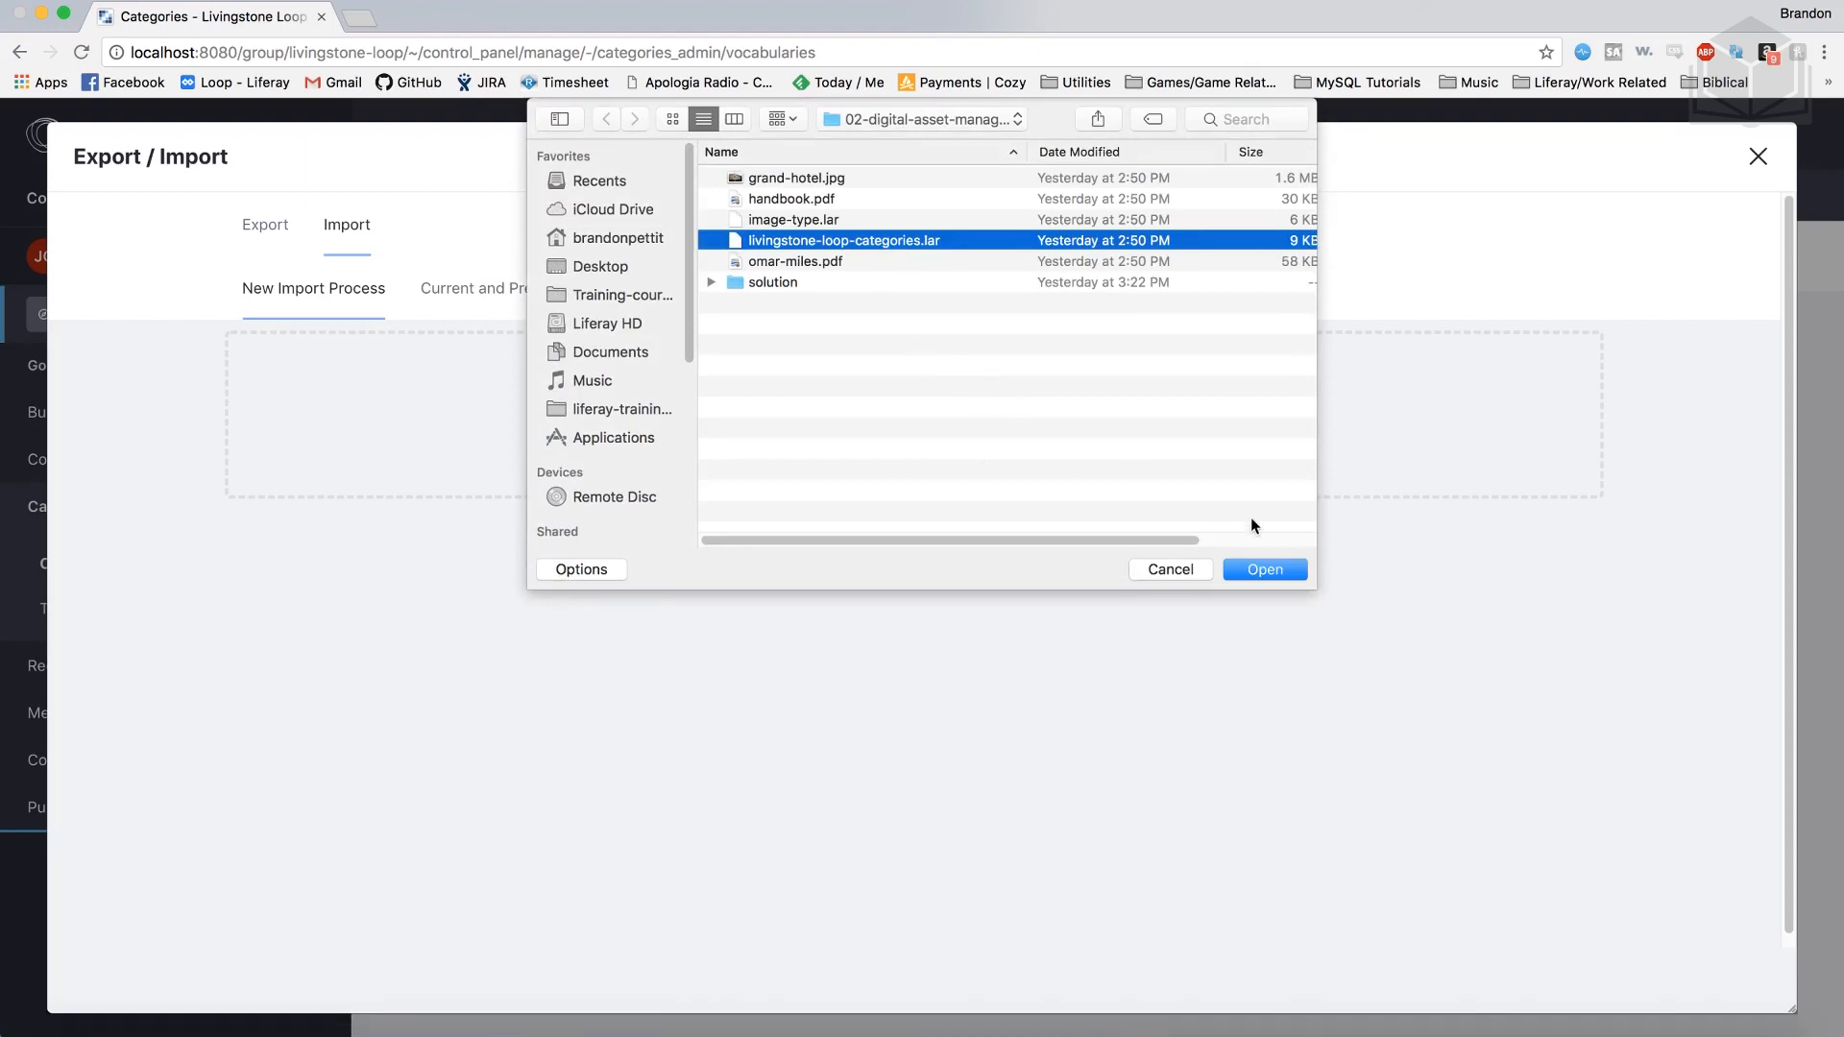
click(1281, 569)
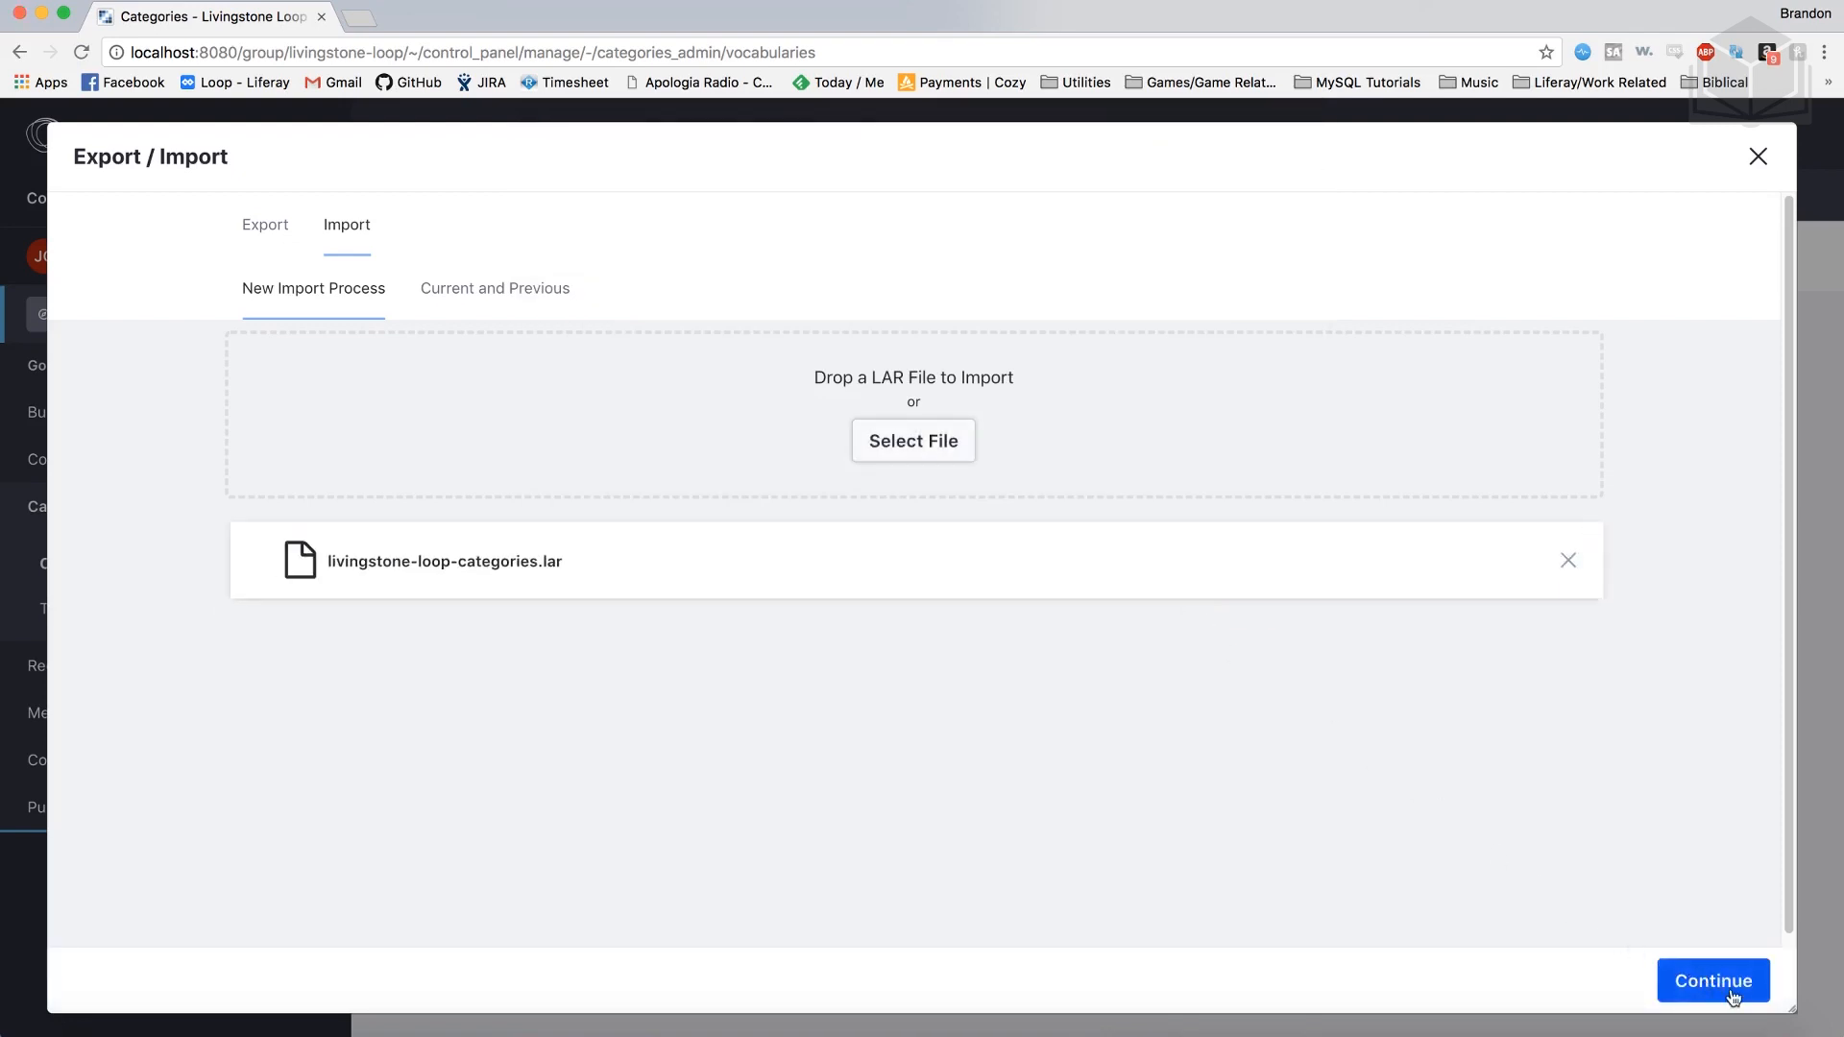
click(1738, 989)
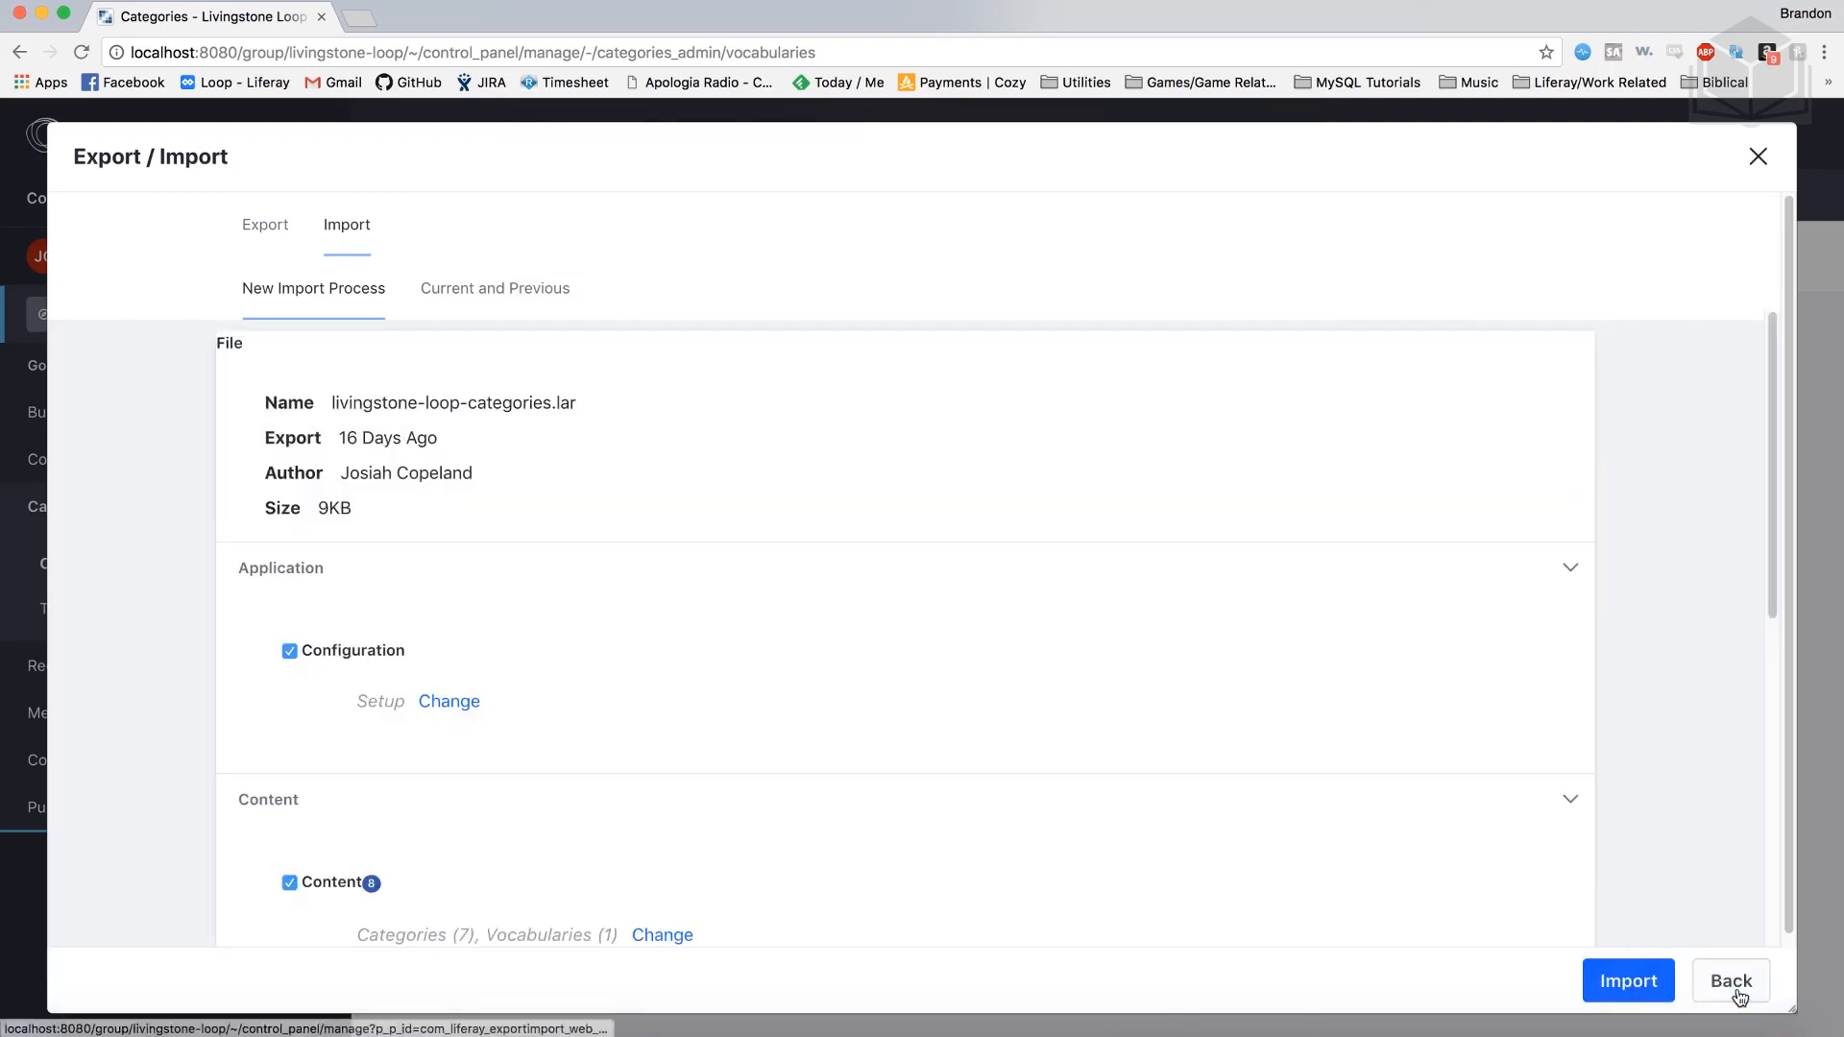
click(1637, 986)
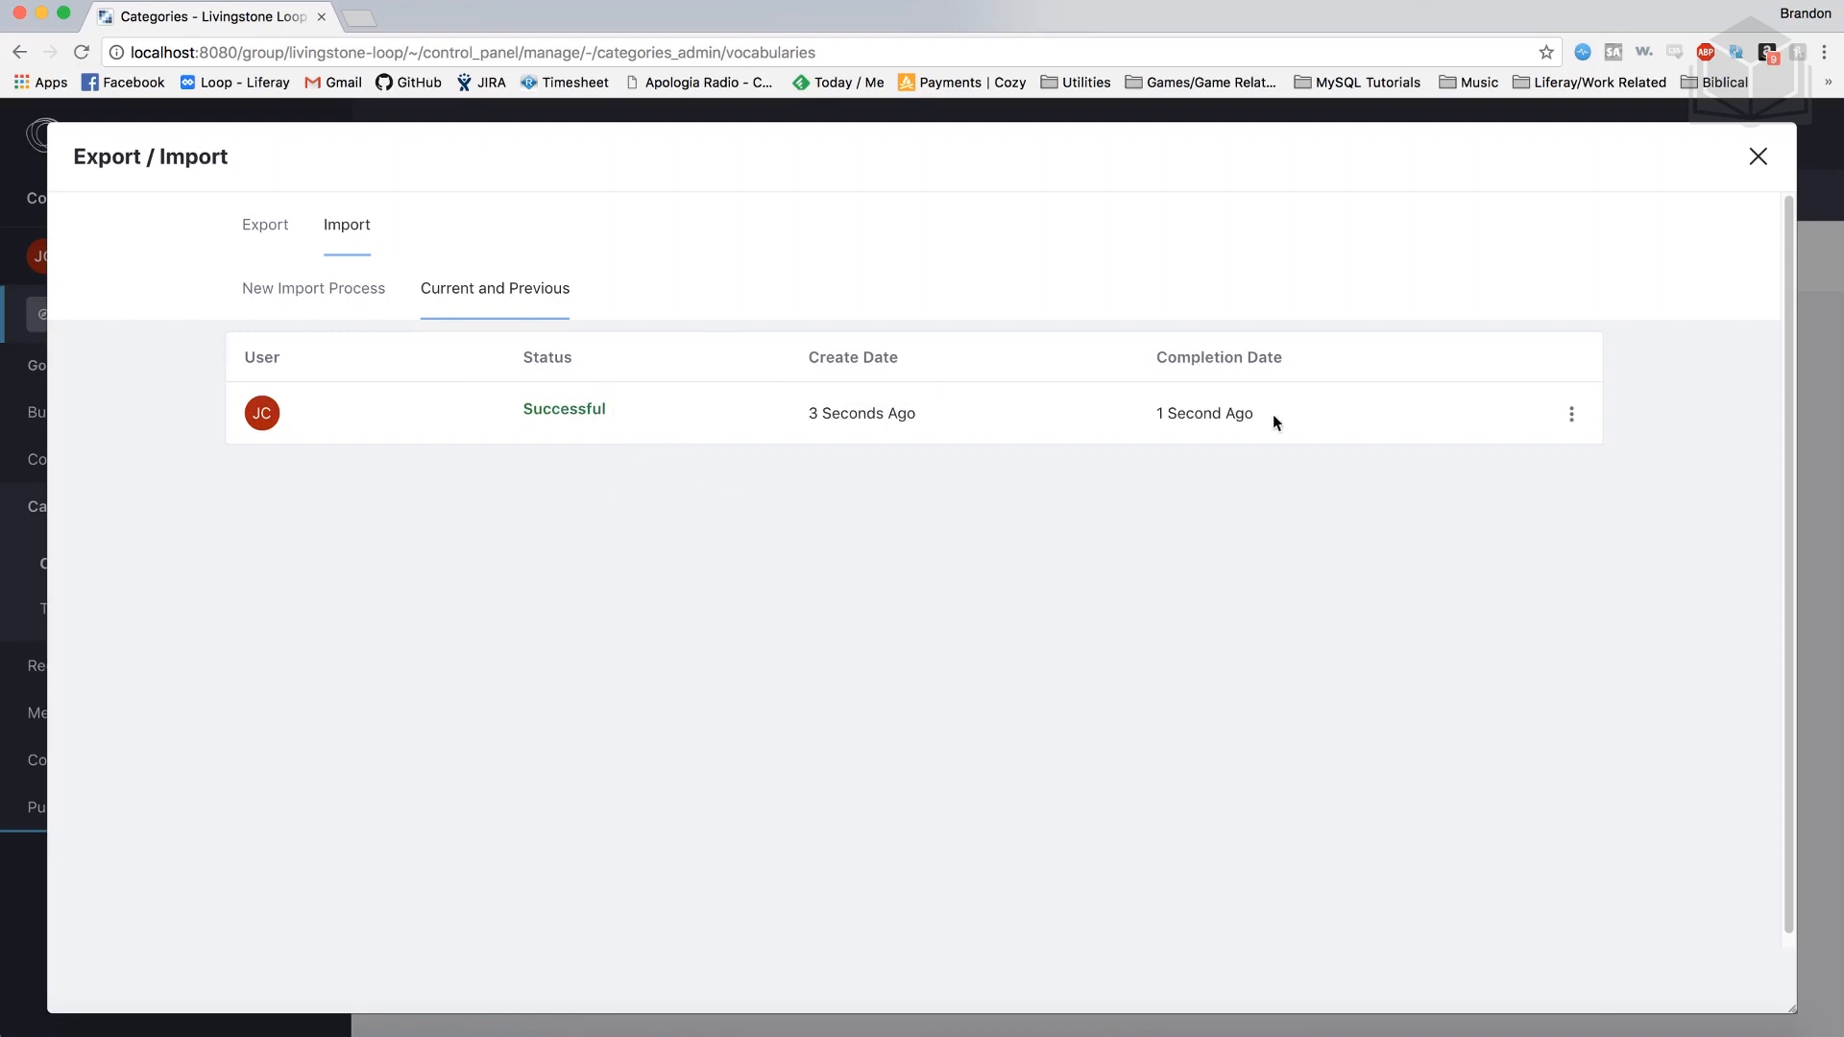
click(1759, 158)
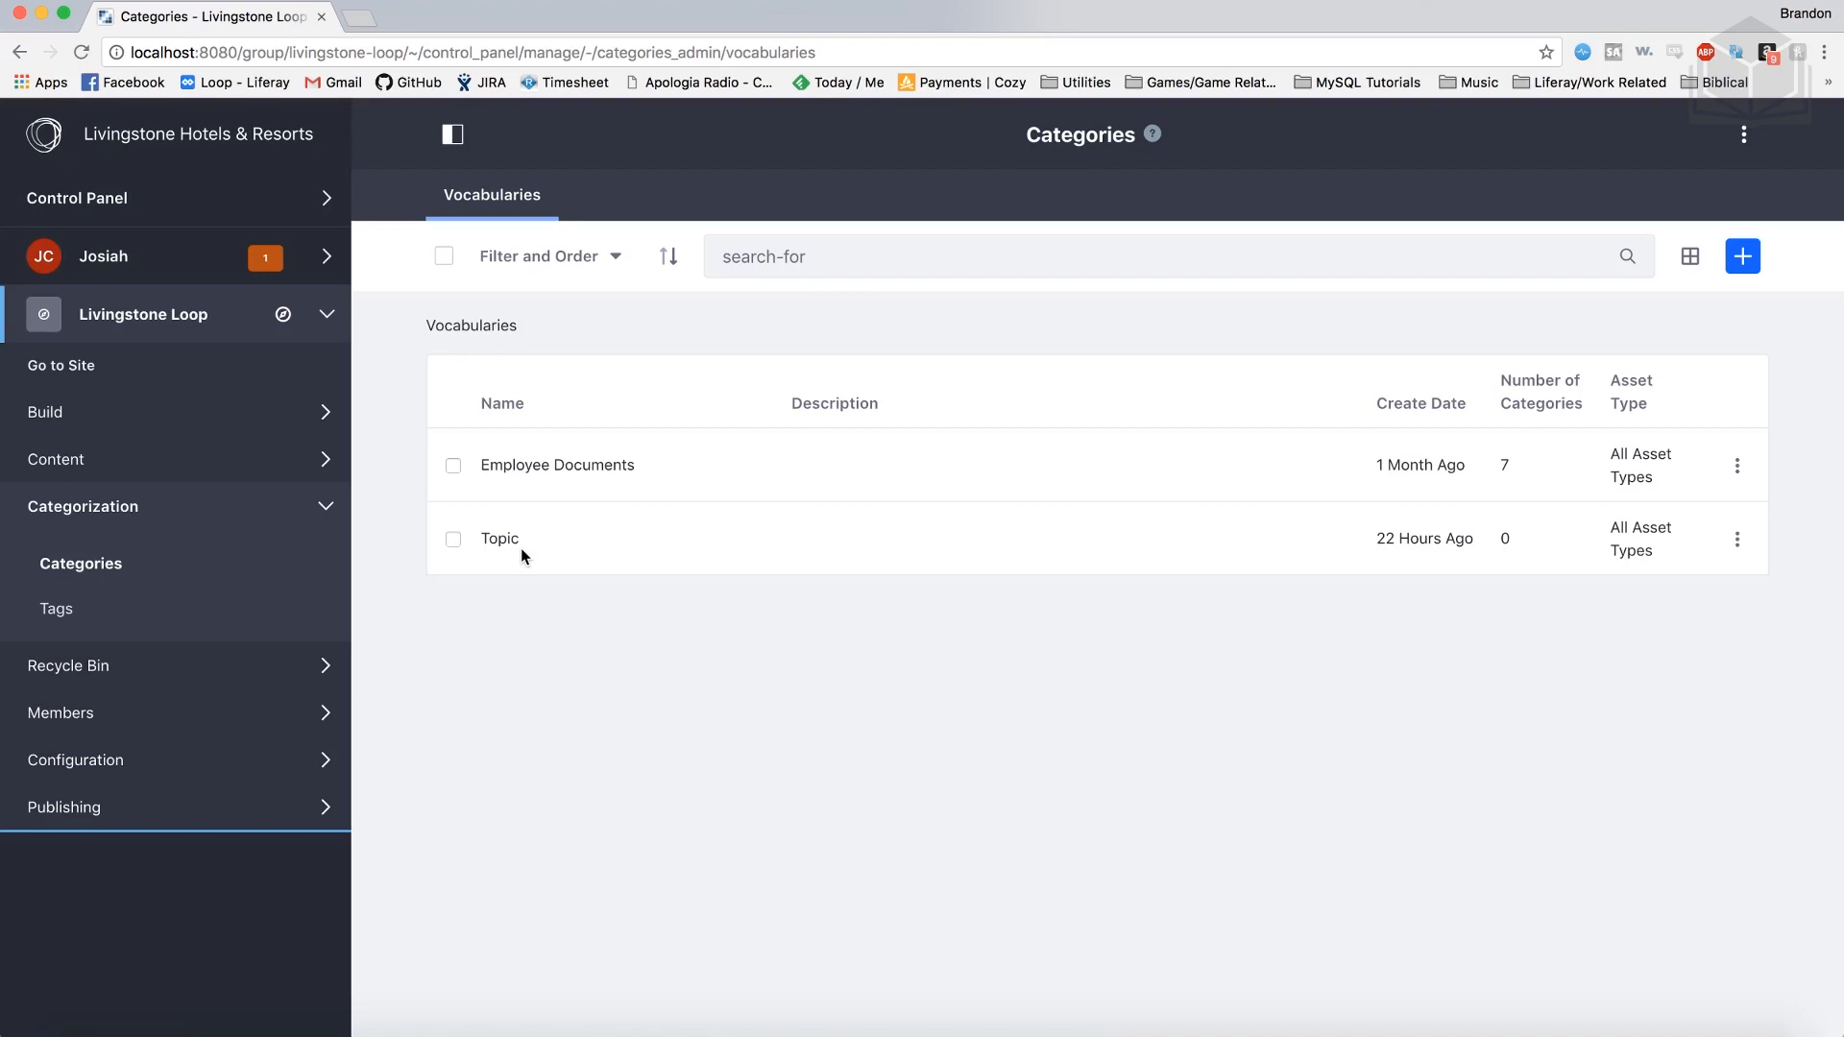
Step: Review the Employee Documents vocabulary's multiple-category setting and its available associated asset types, leaving without saving
click(1738, 468)
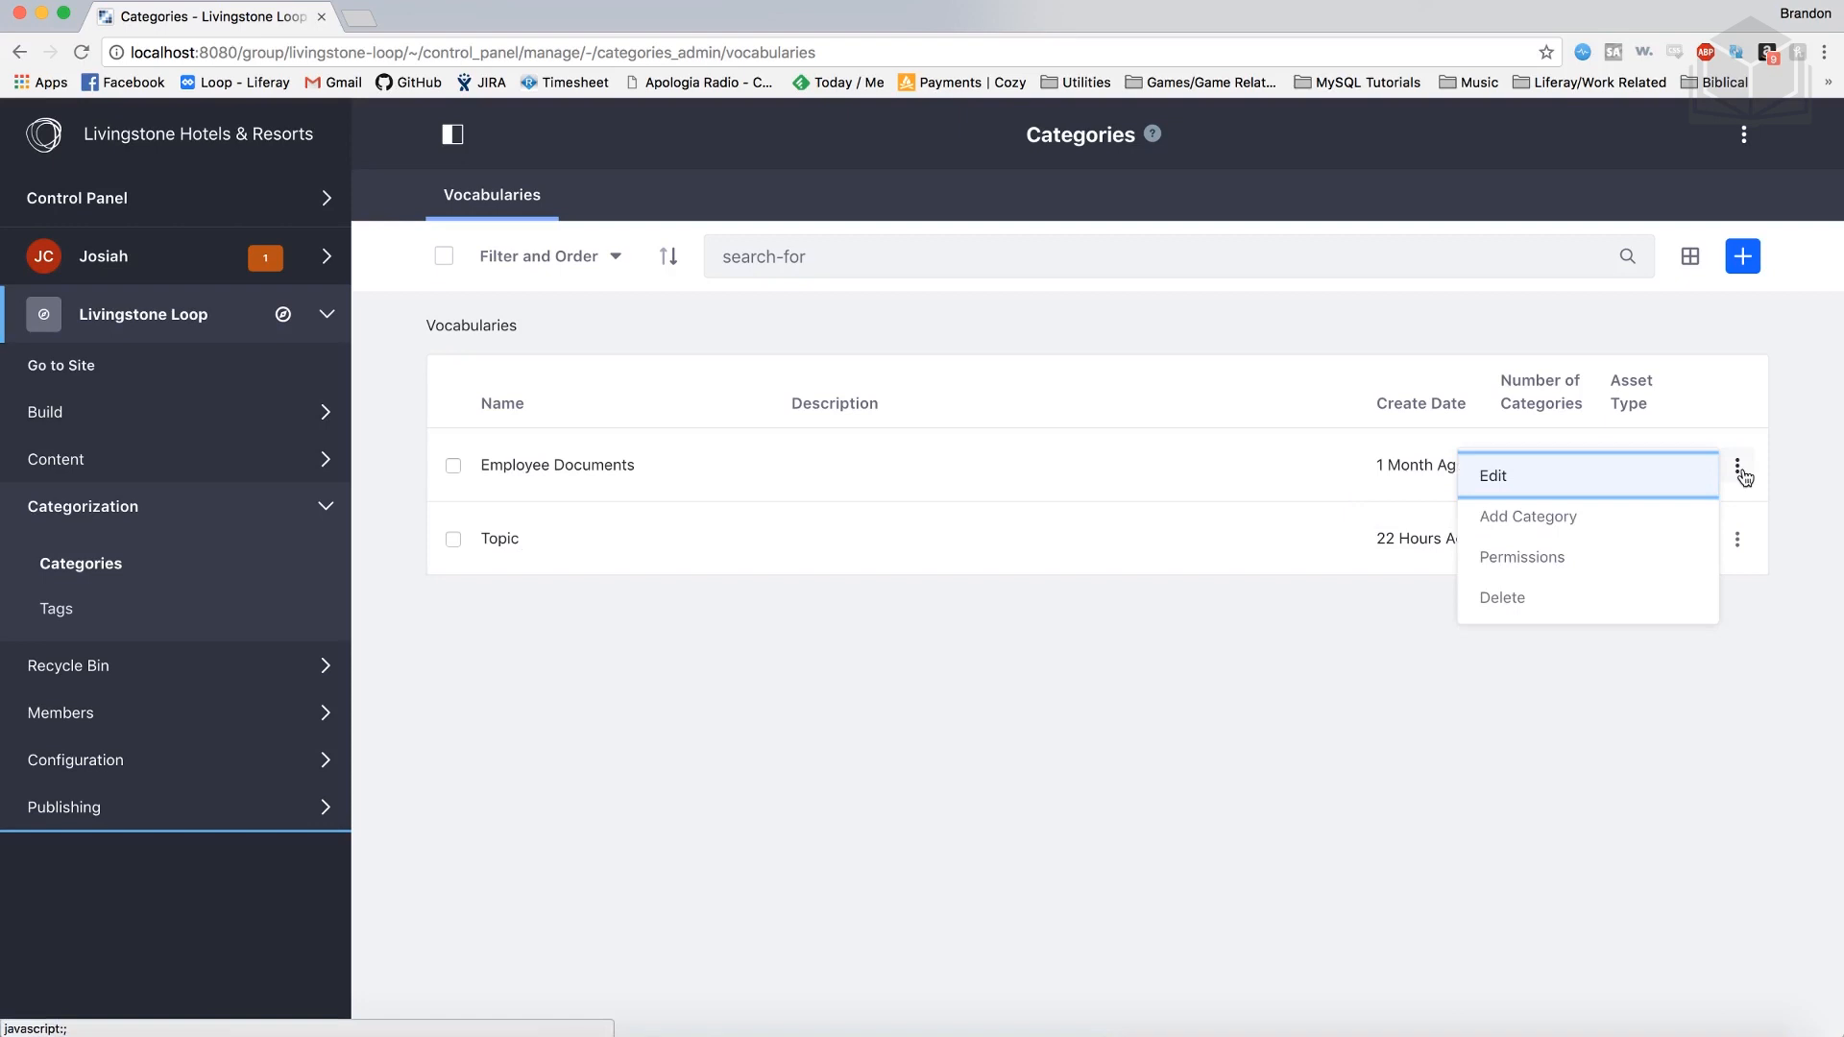
click(1644, 479)
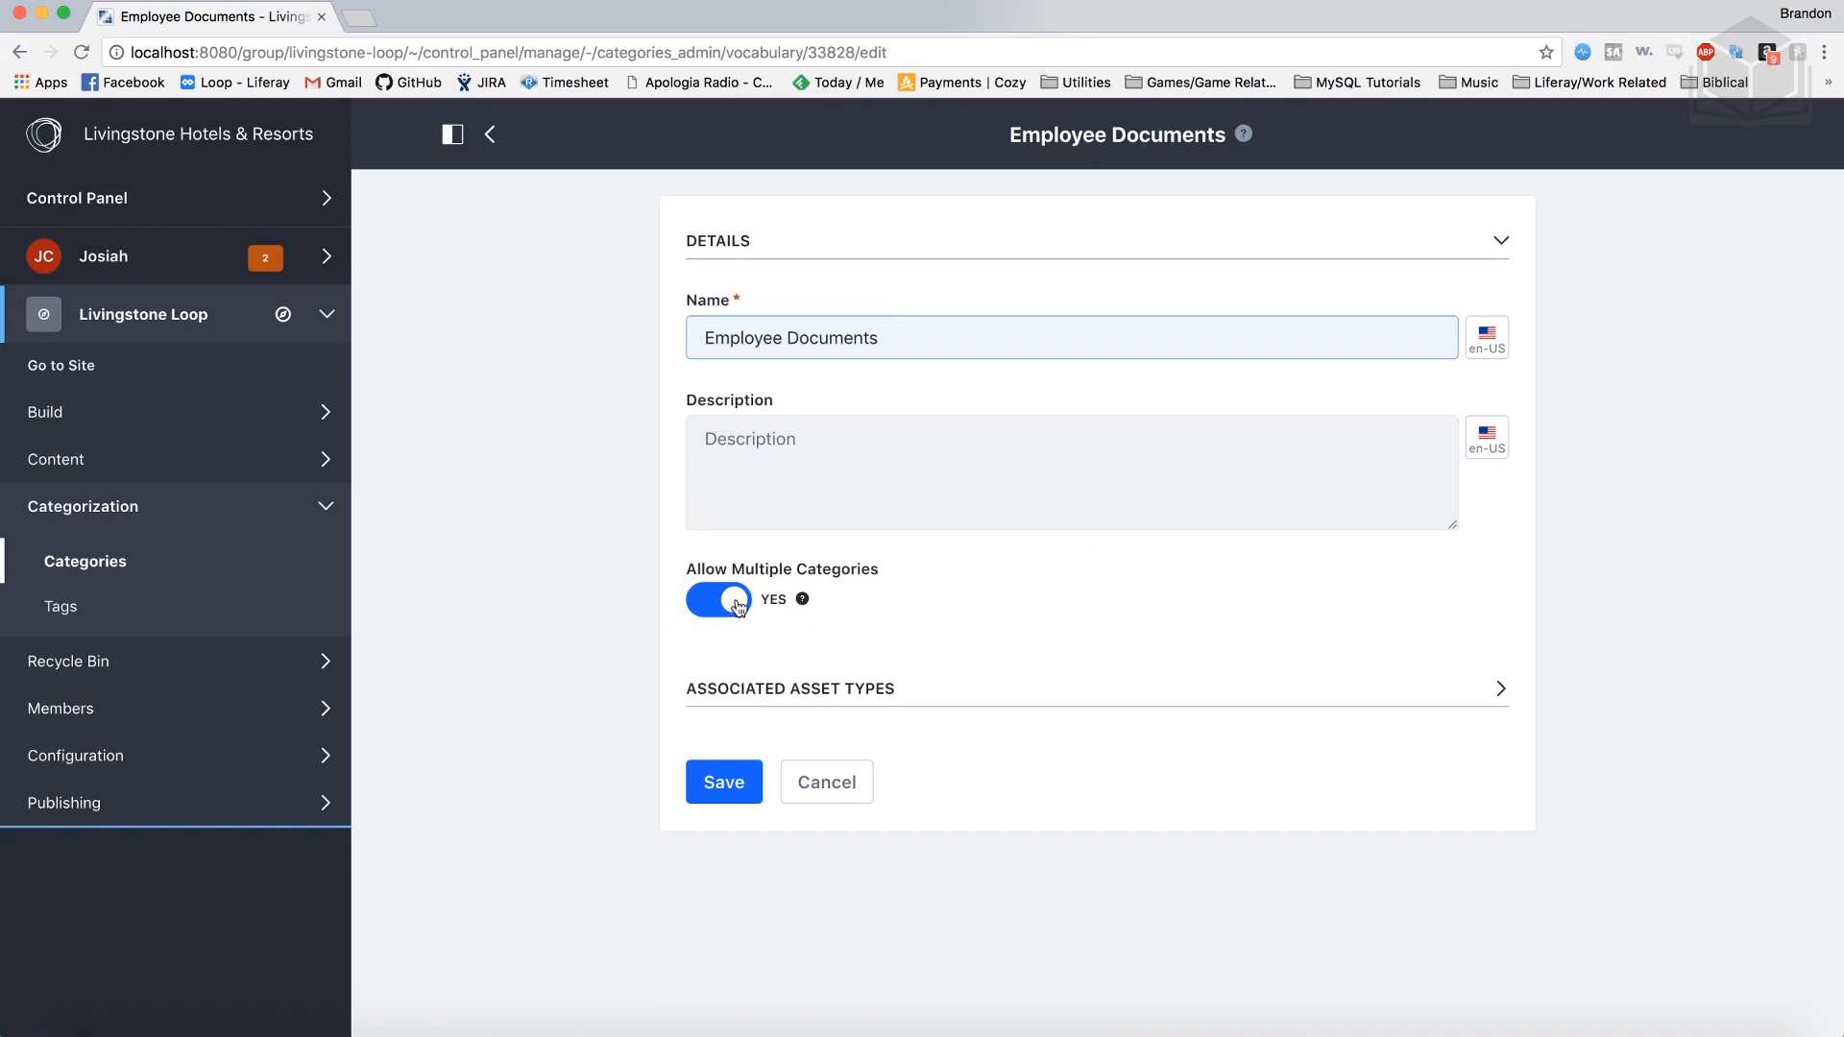
click(1041, 691)
scroll(1181, 696, down, 2)
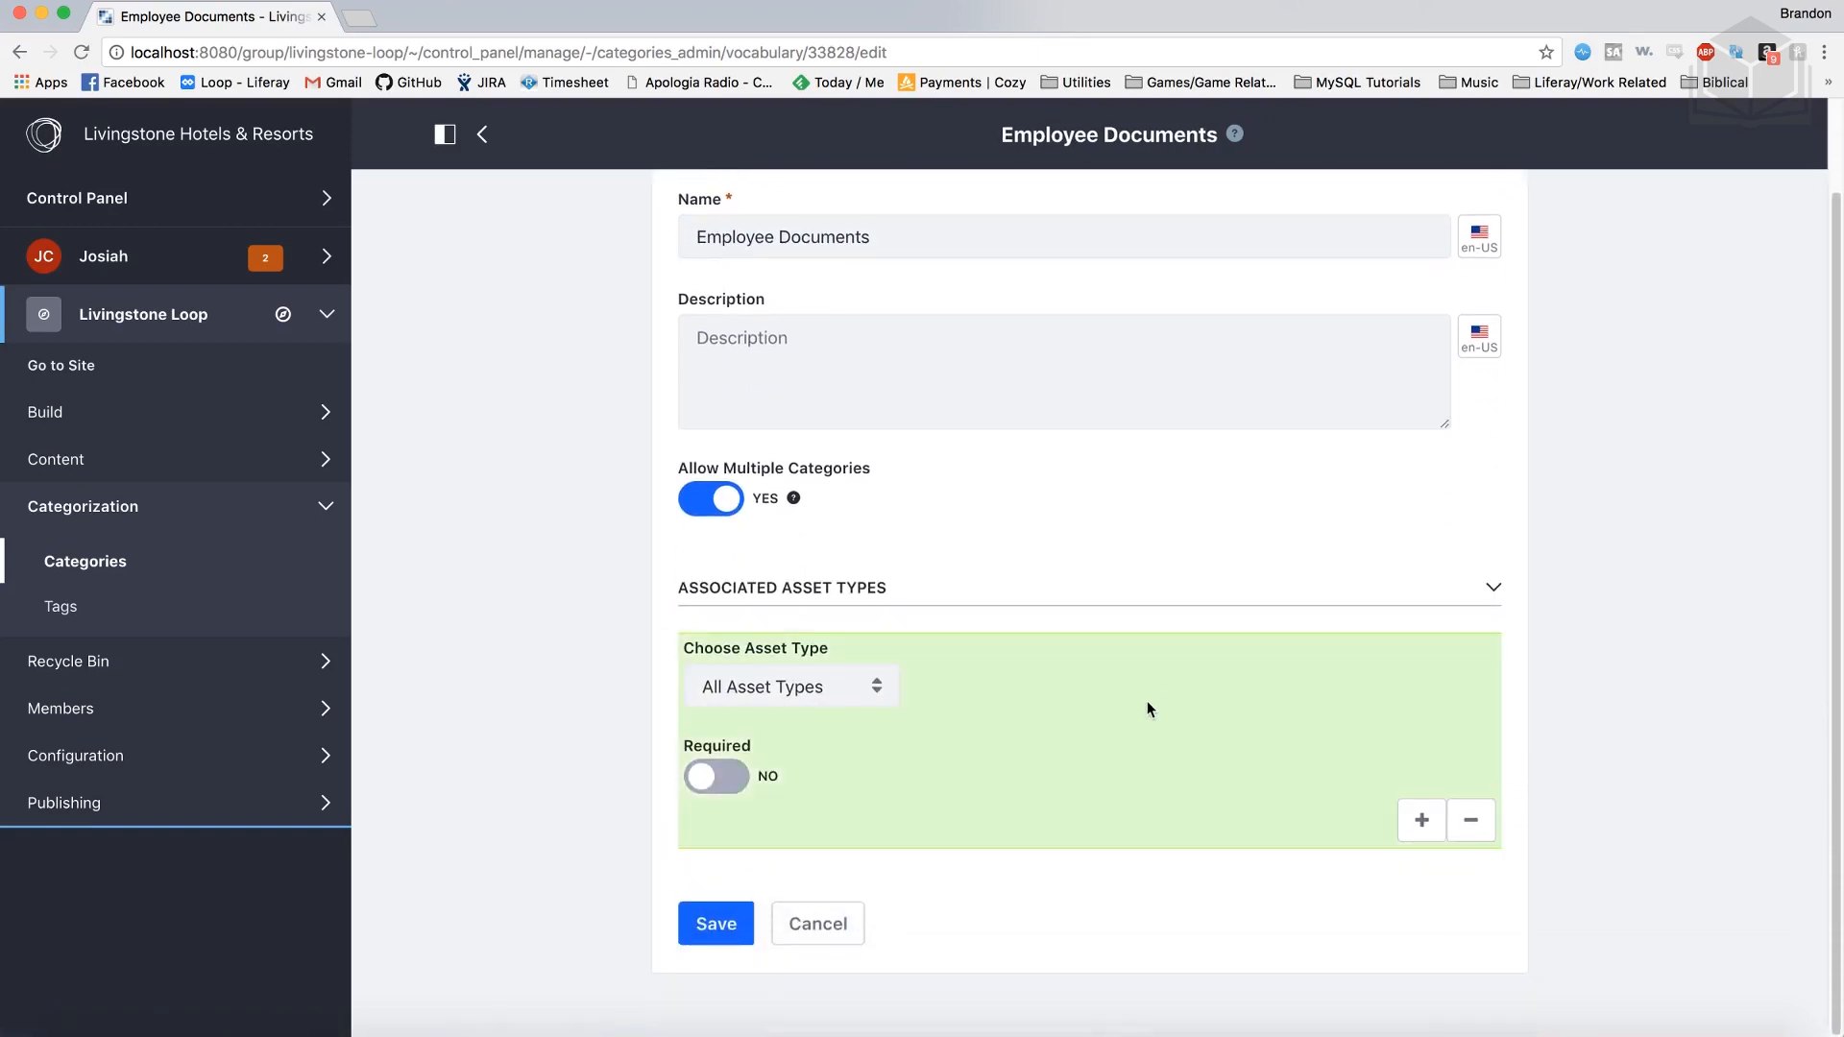
click(855, 691)
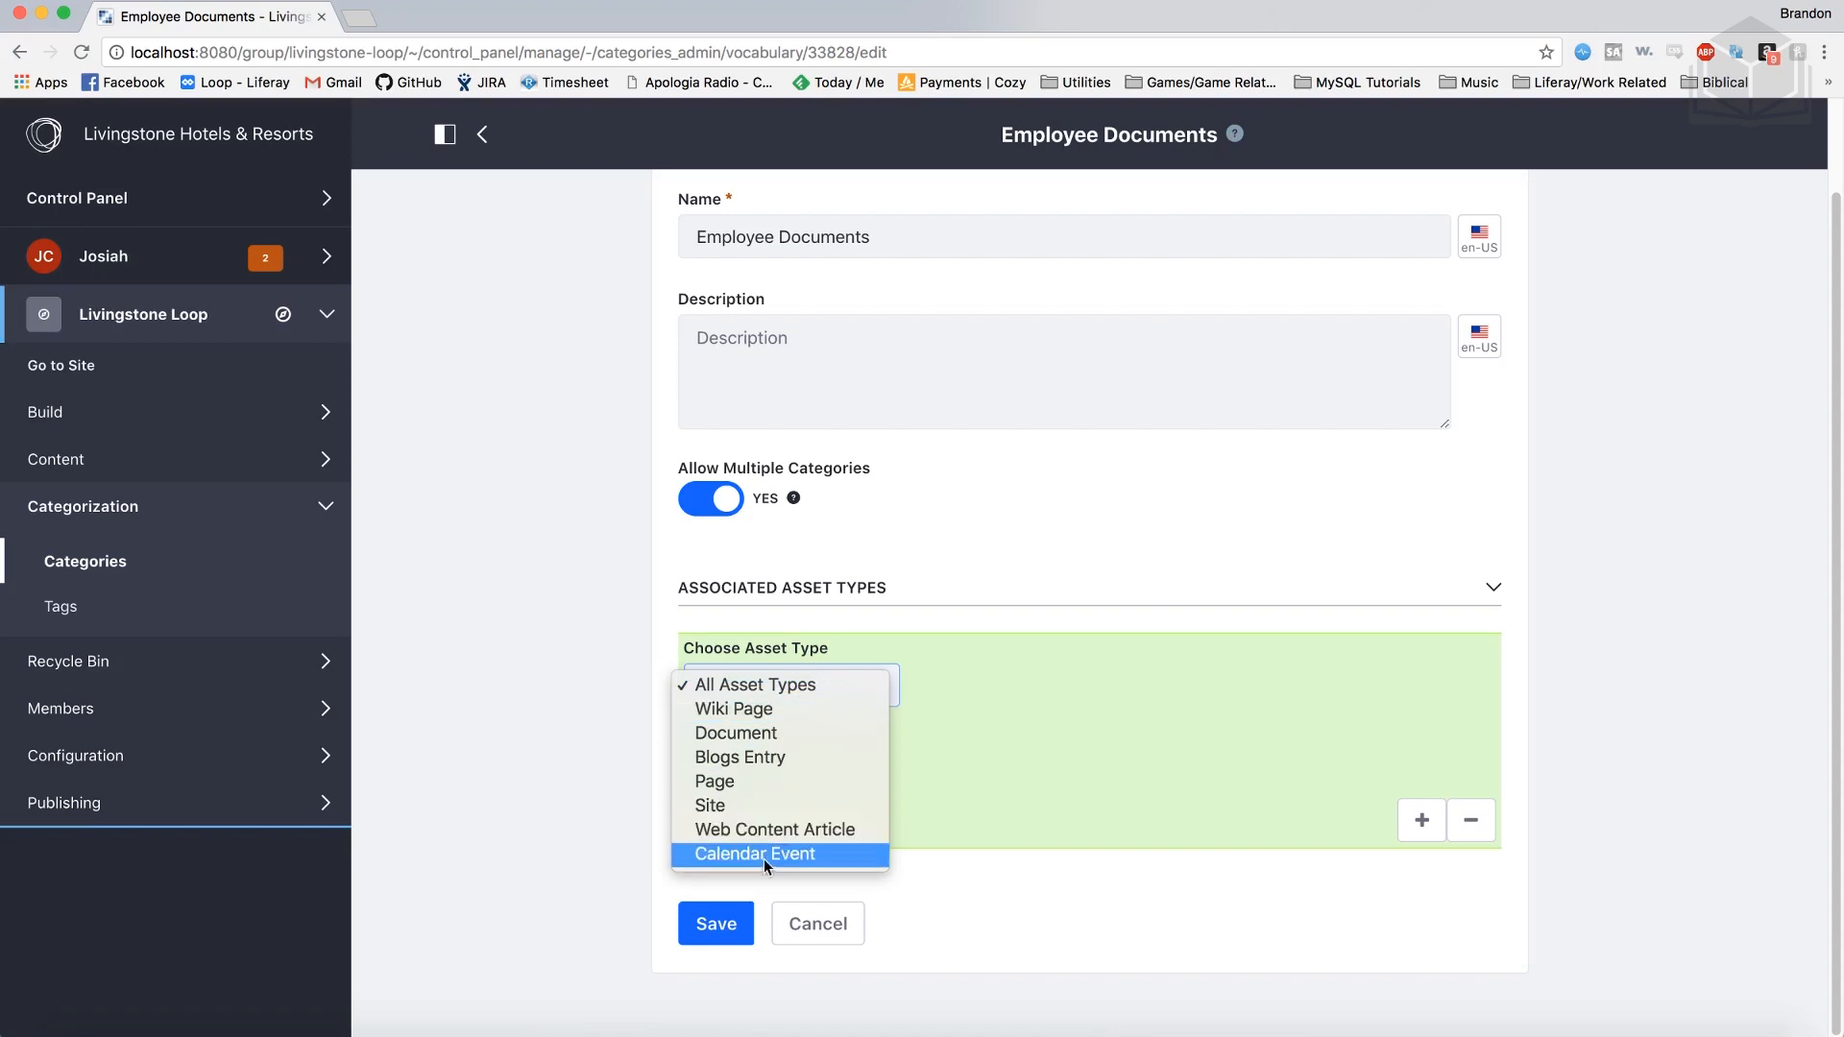
click(1078, 768)
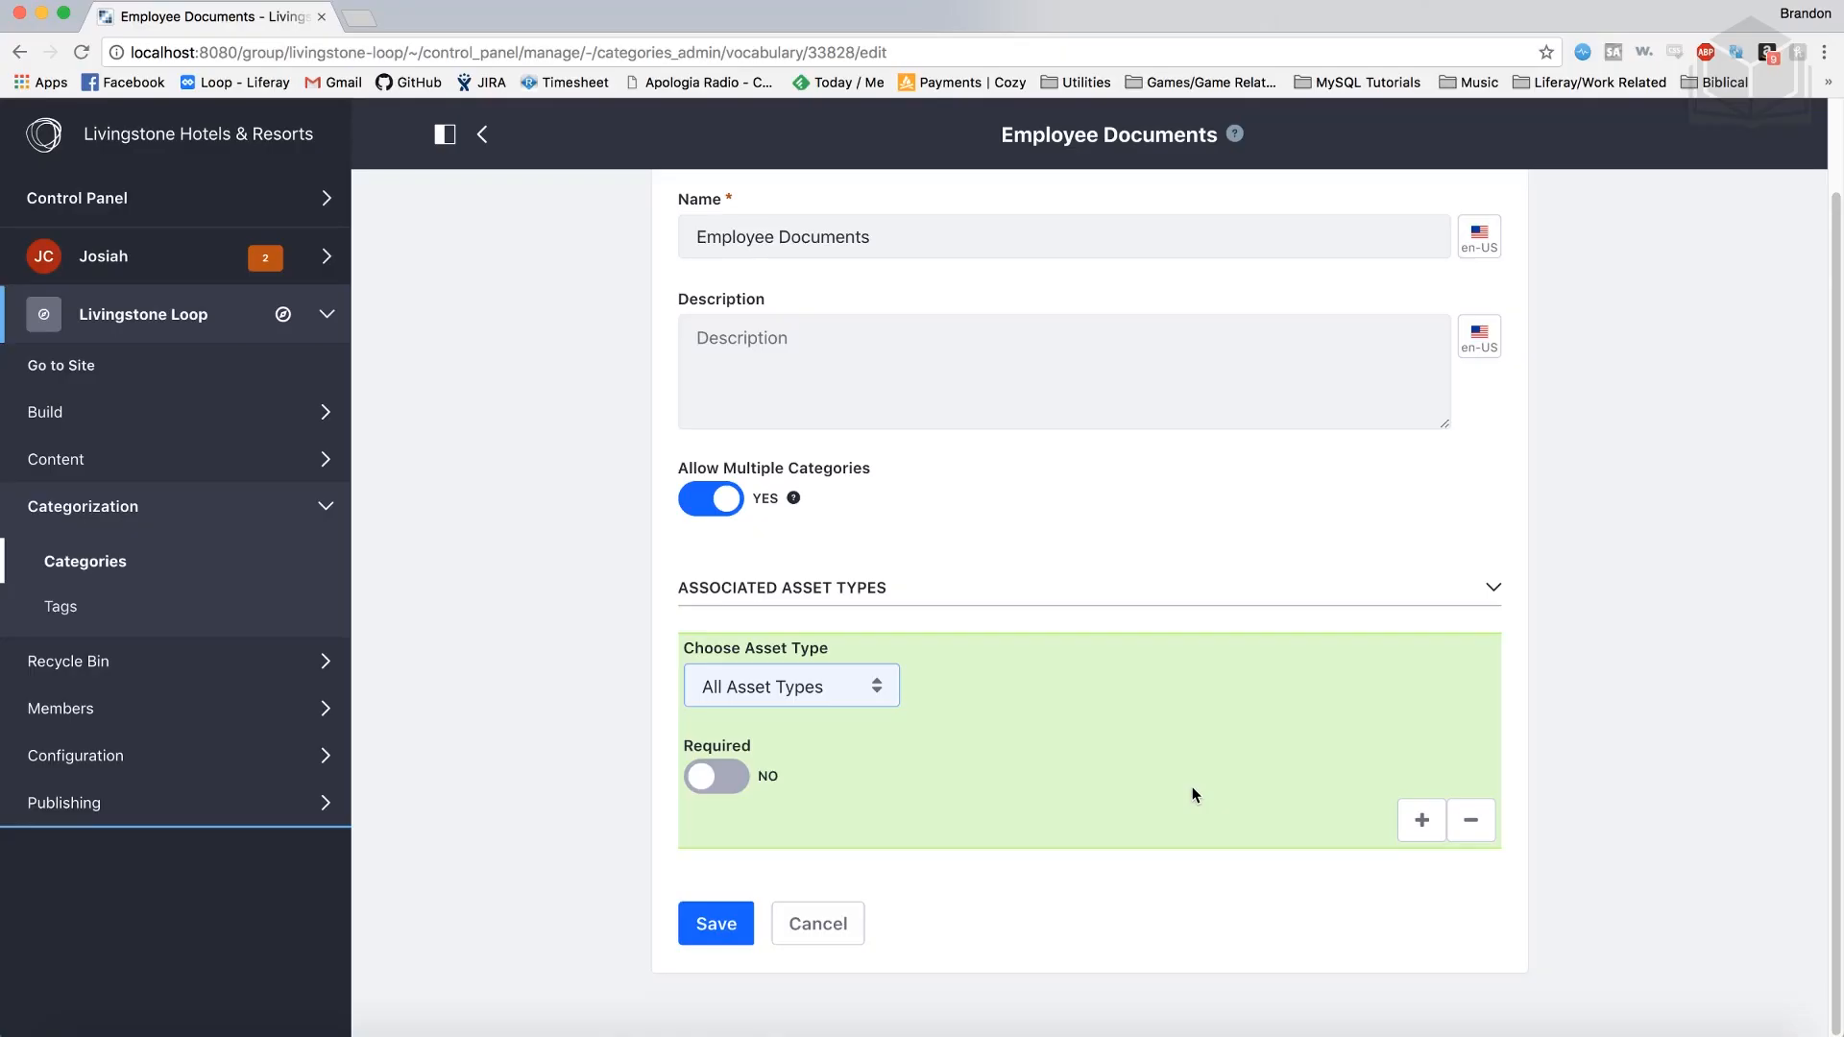
click(838, 687)
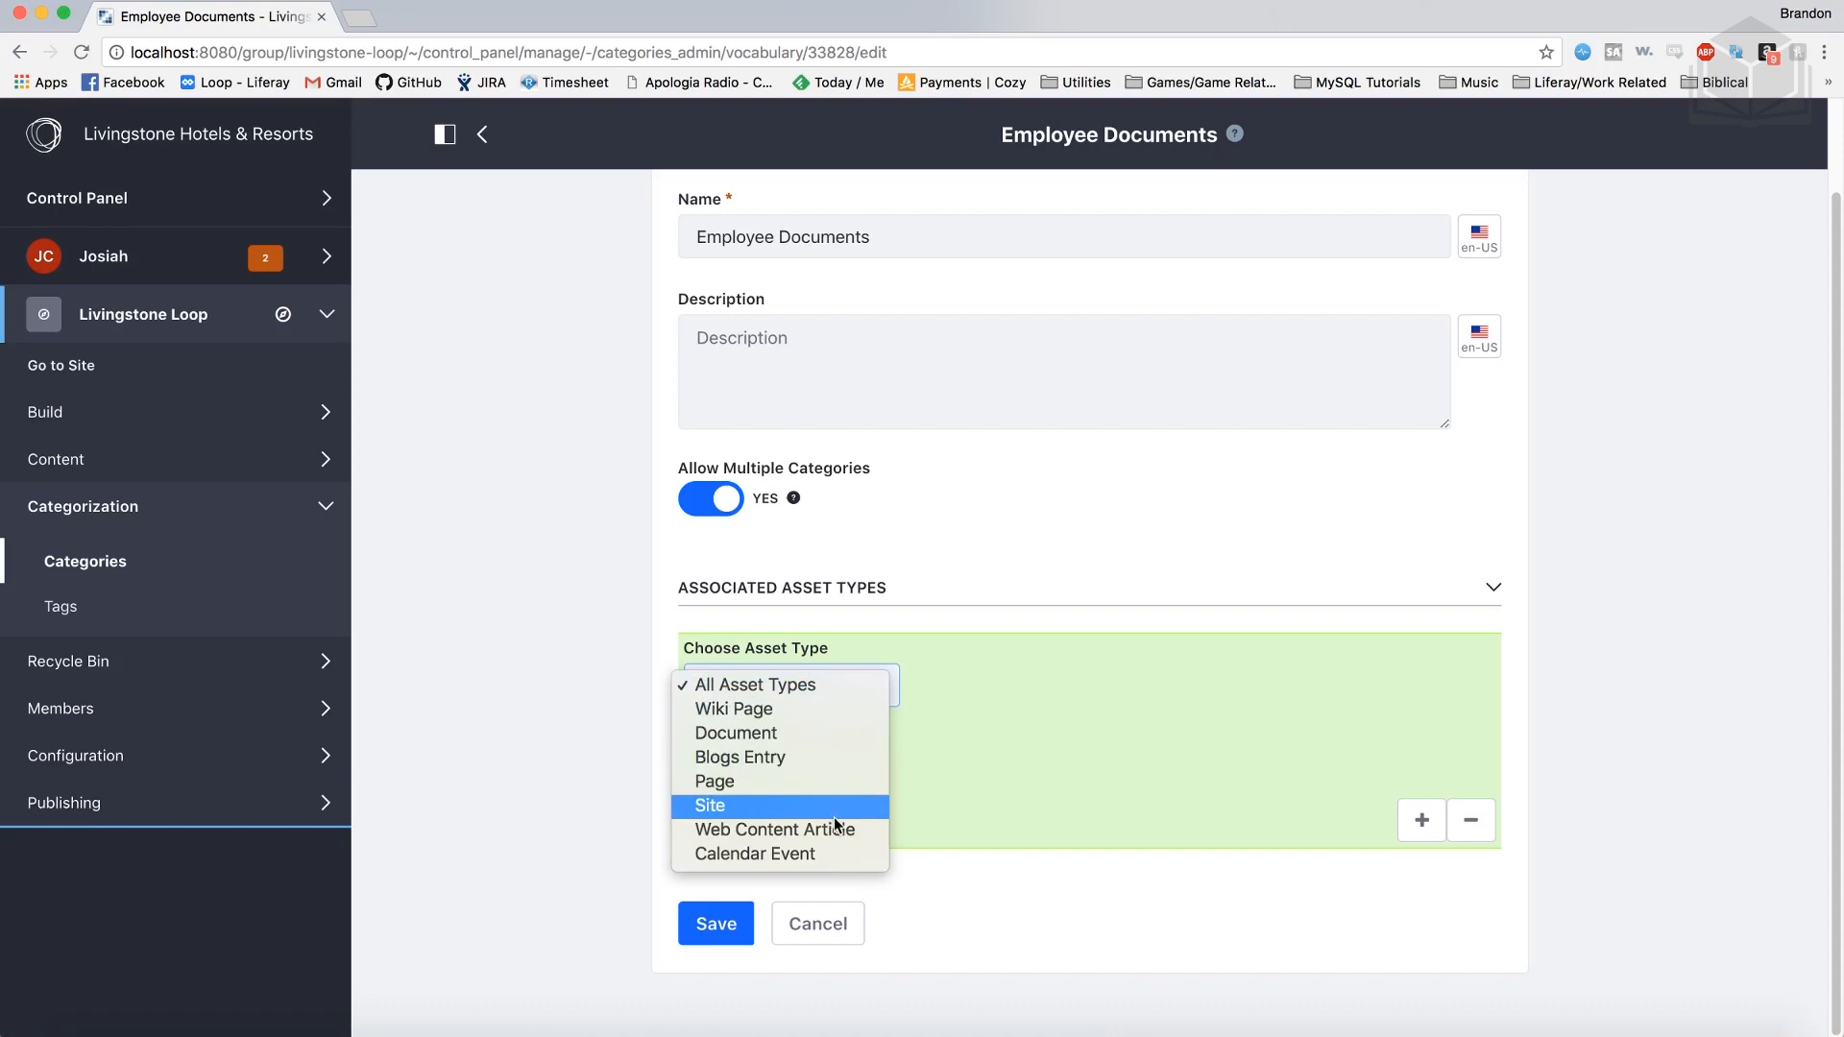
click(1016, 823)
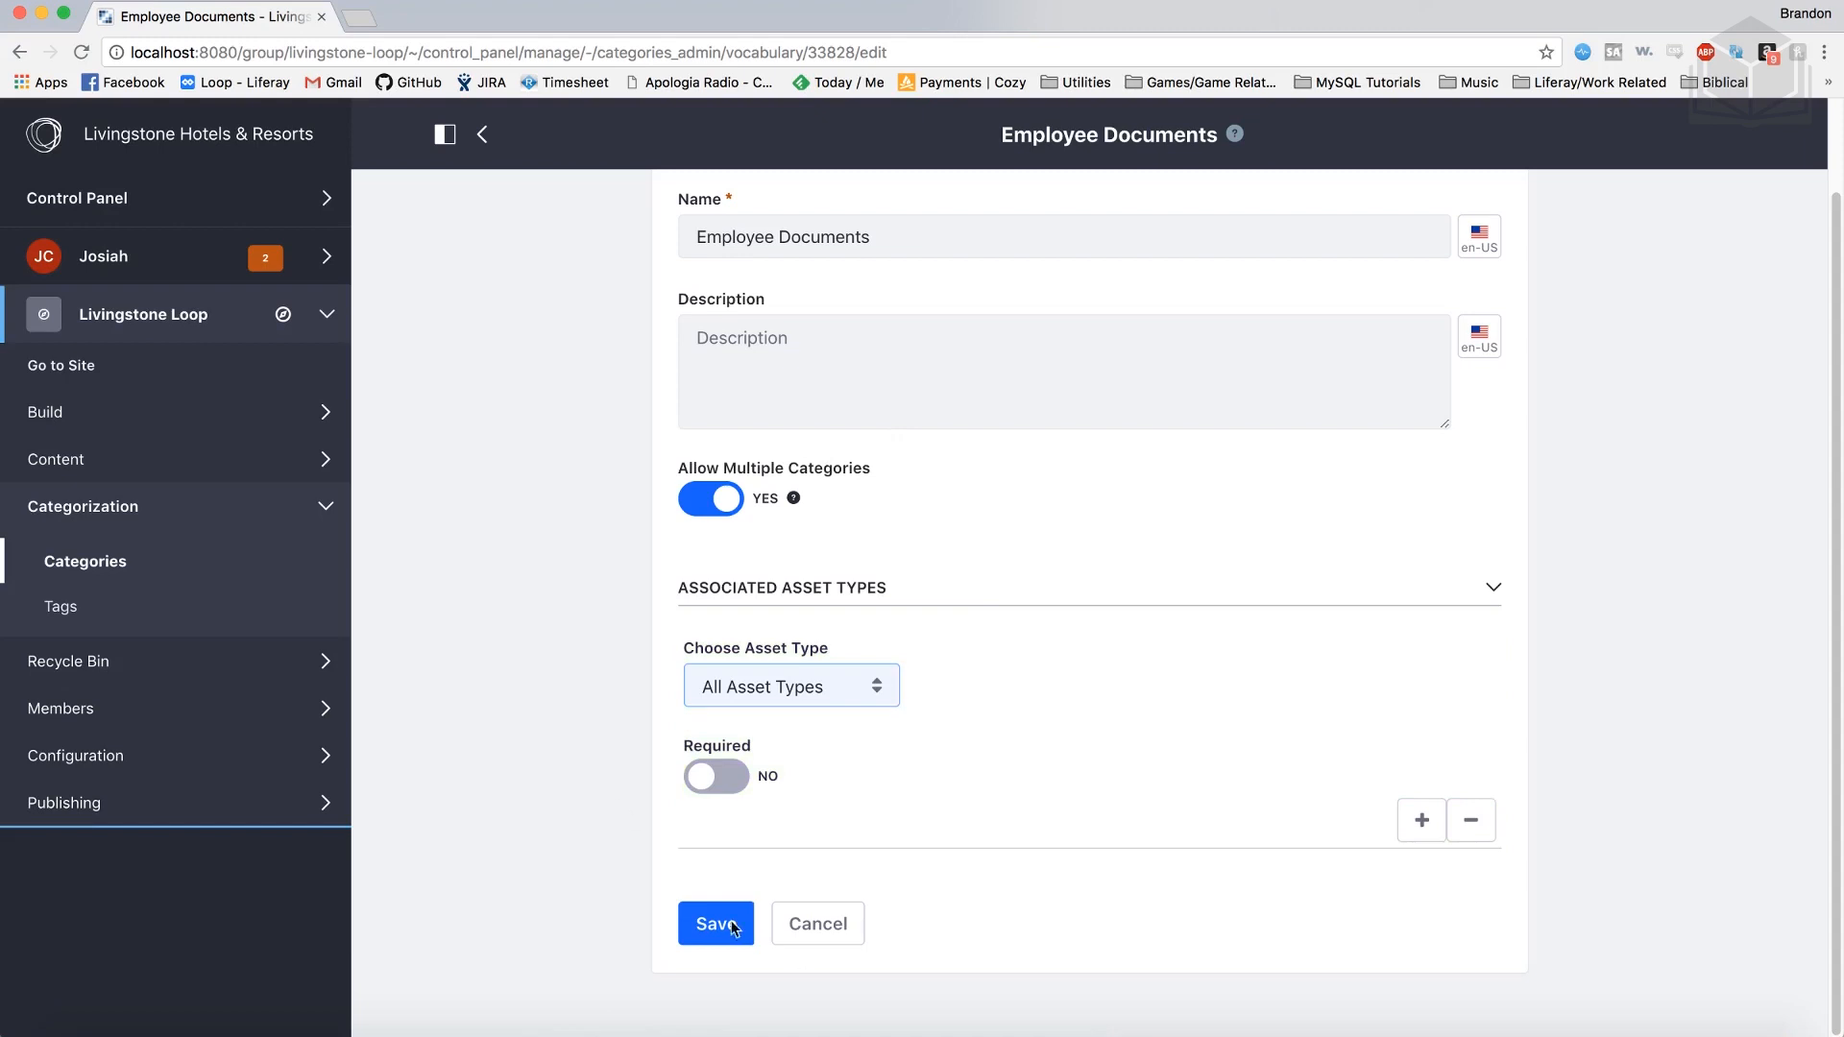
click(841, 931)
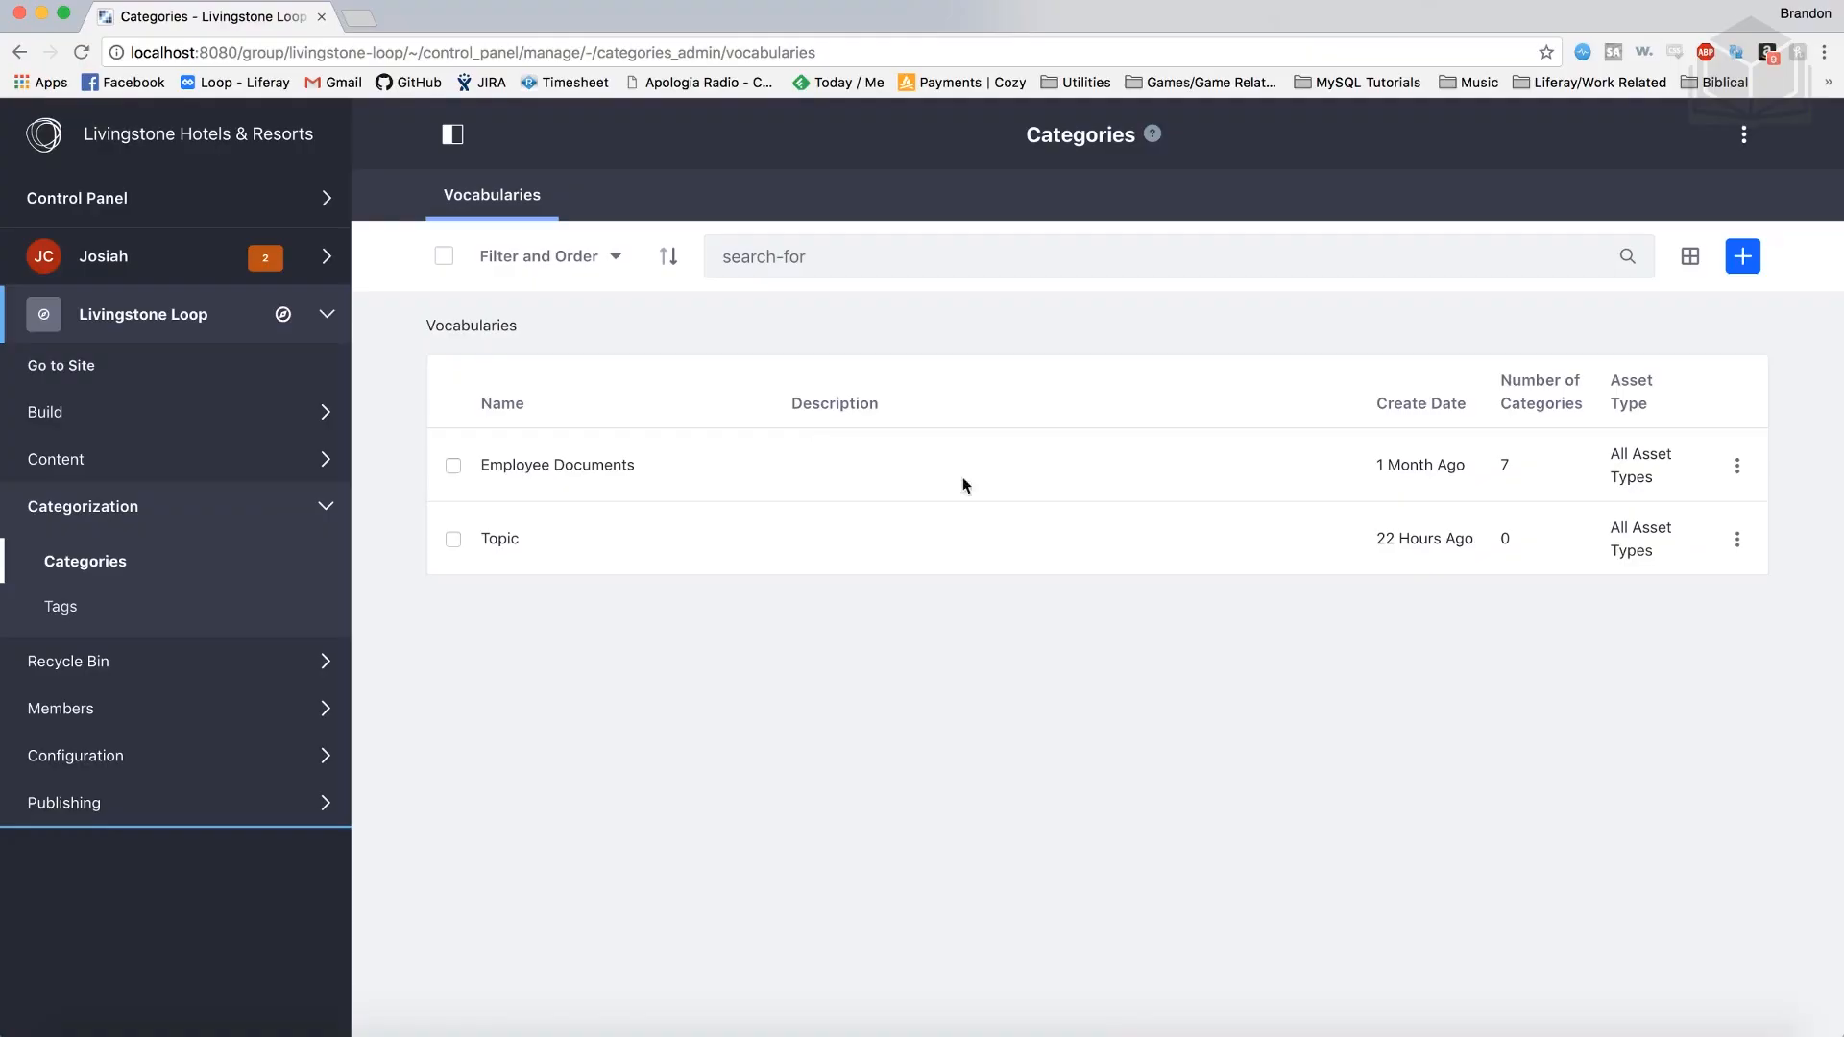
Step: Add a category named Employee Records to the Employee Documents vocabulary and save it
click(609, 466)
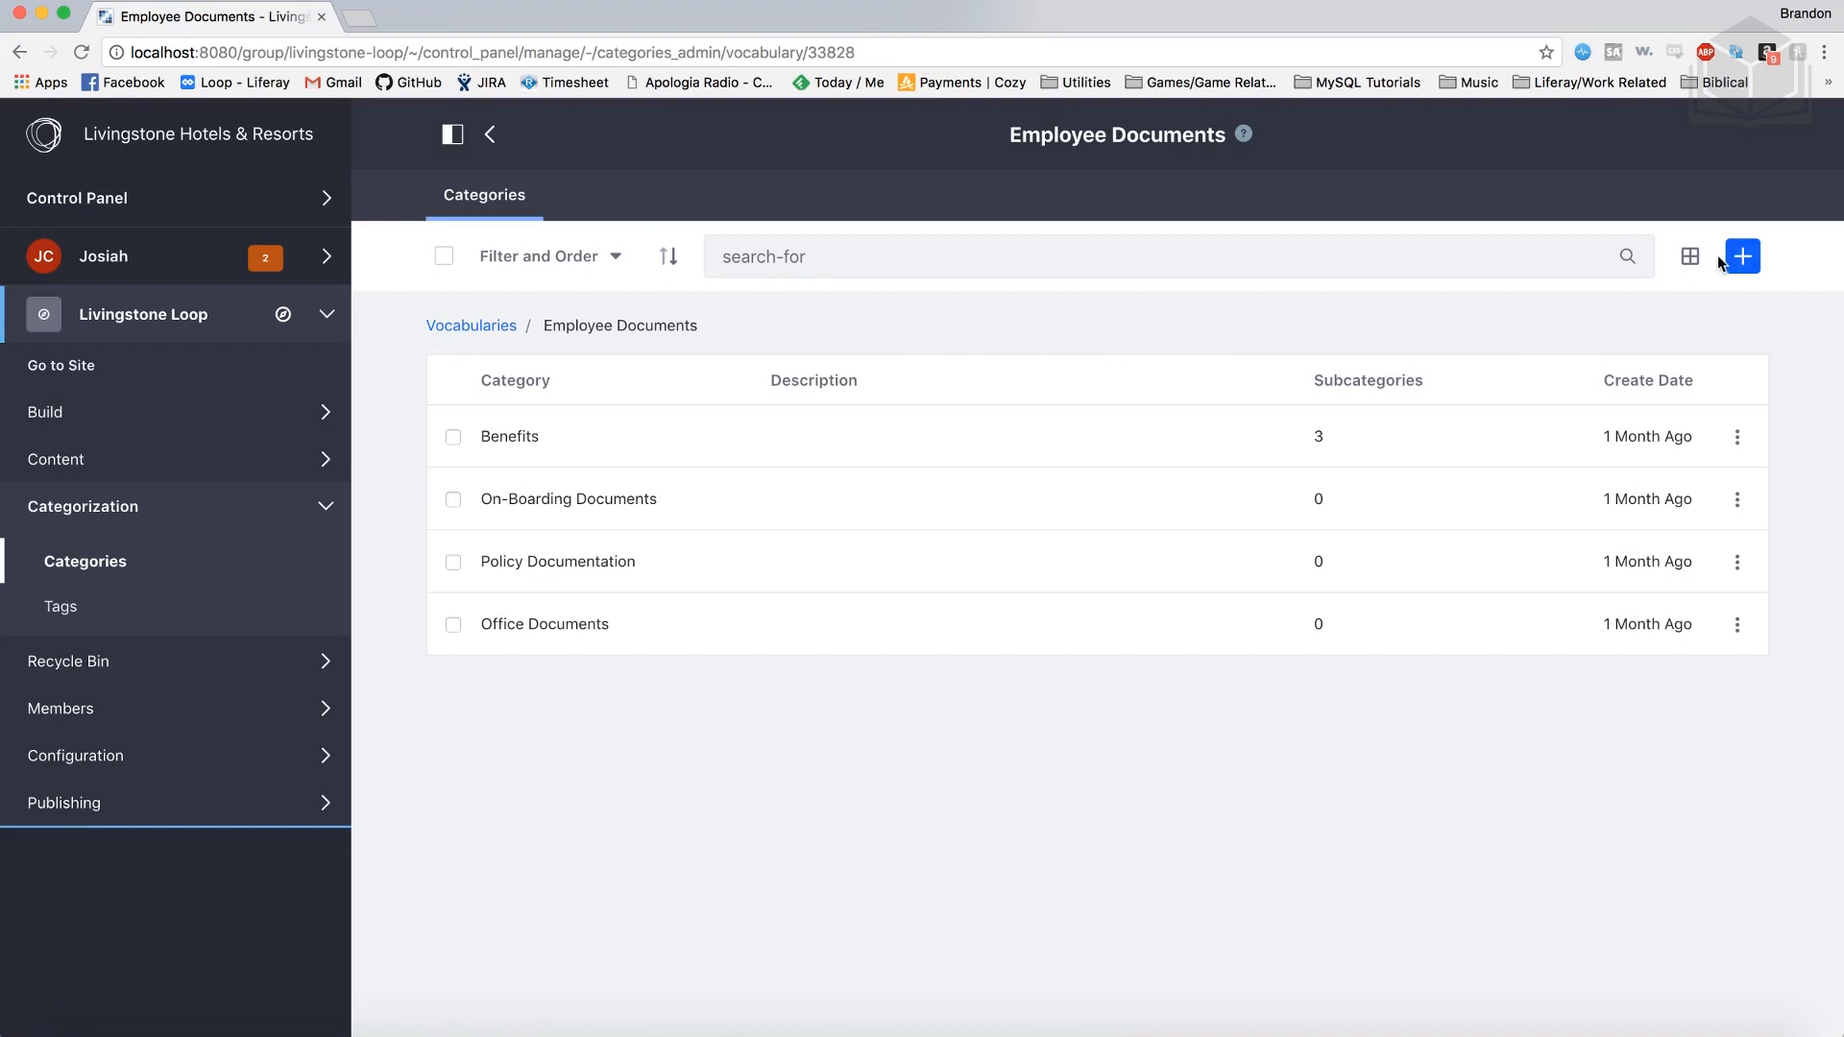
click(1743, 258)
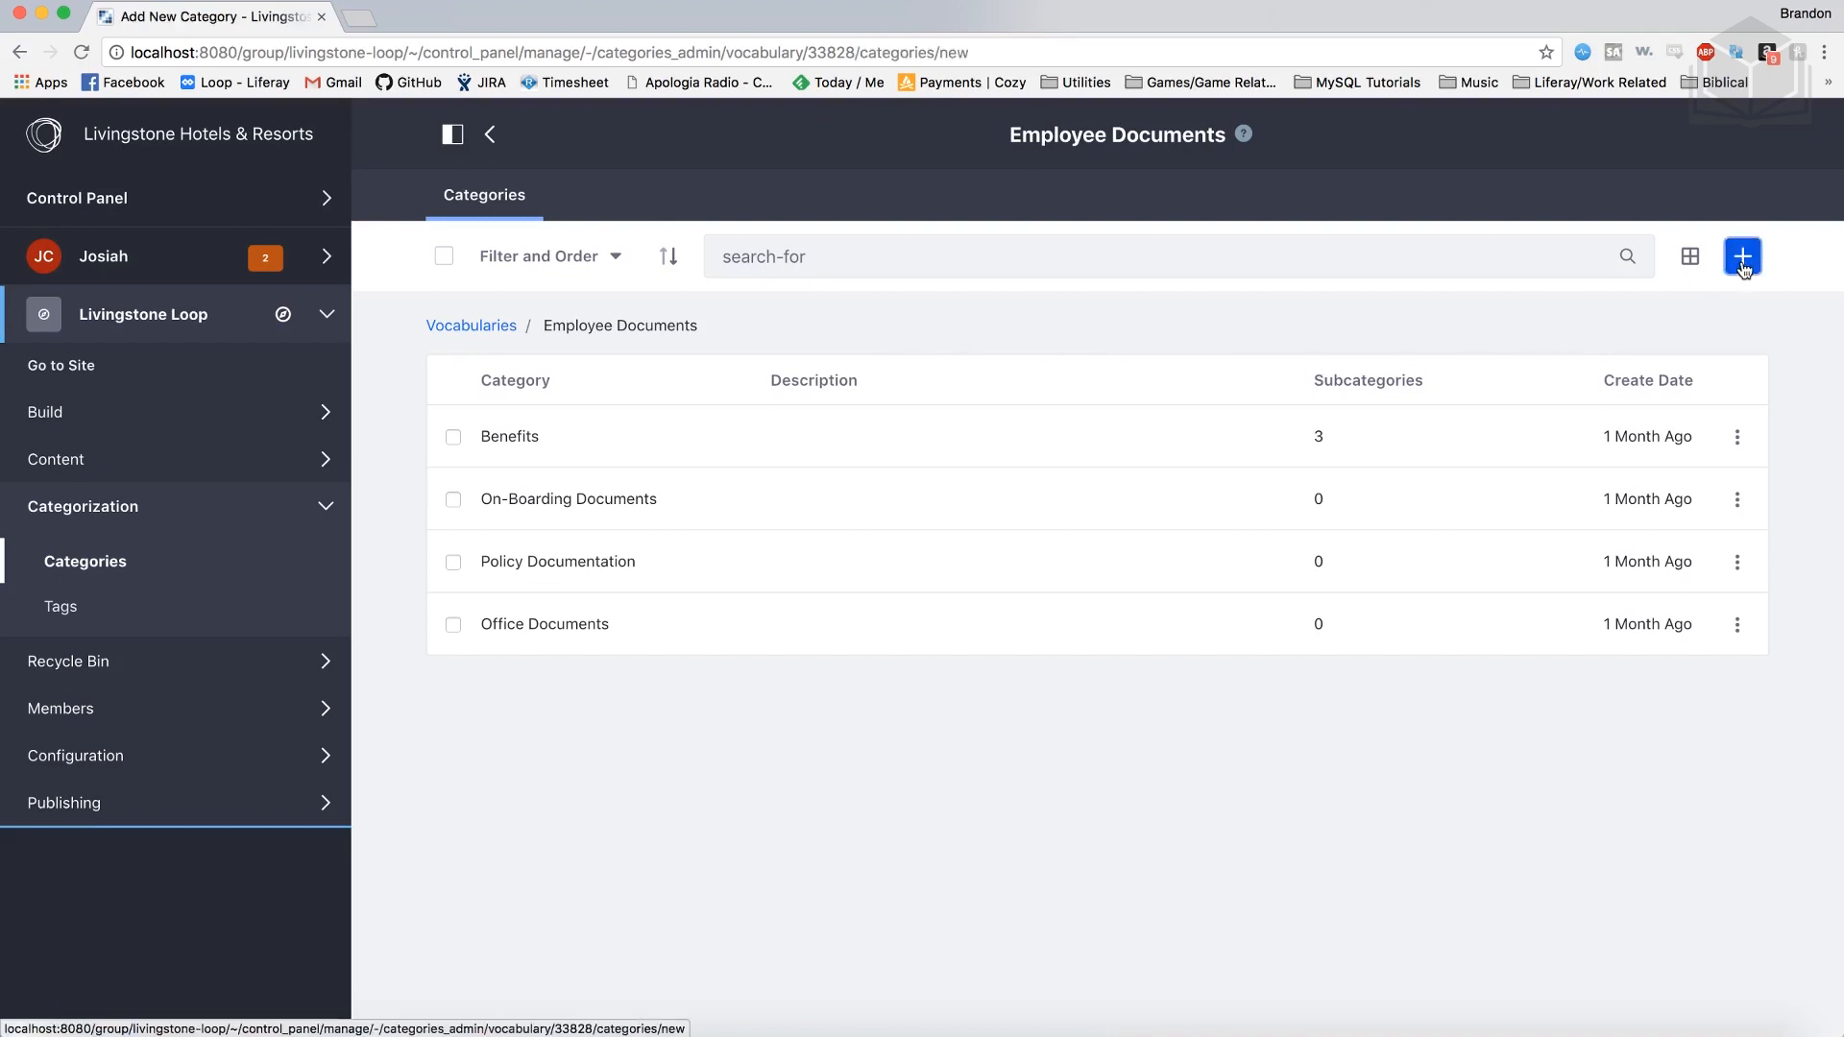
text(Empl)
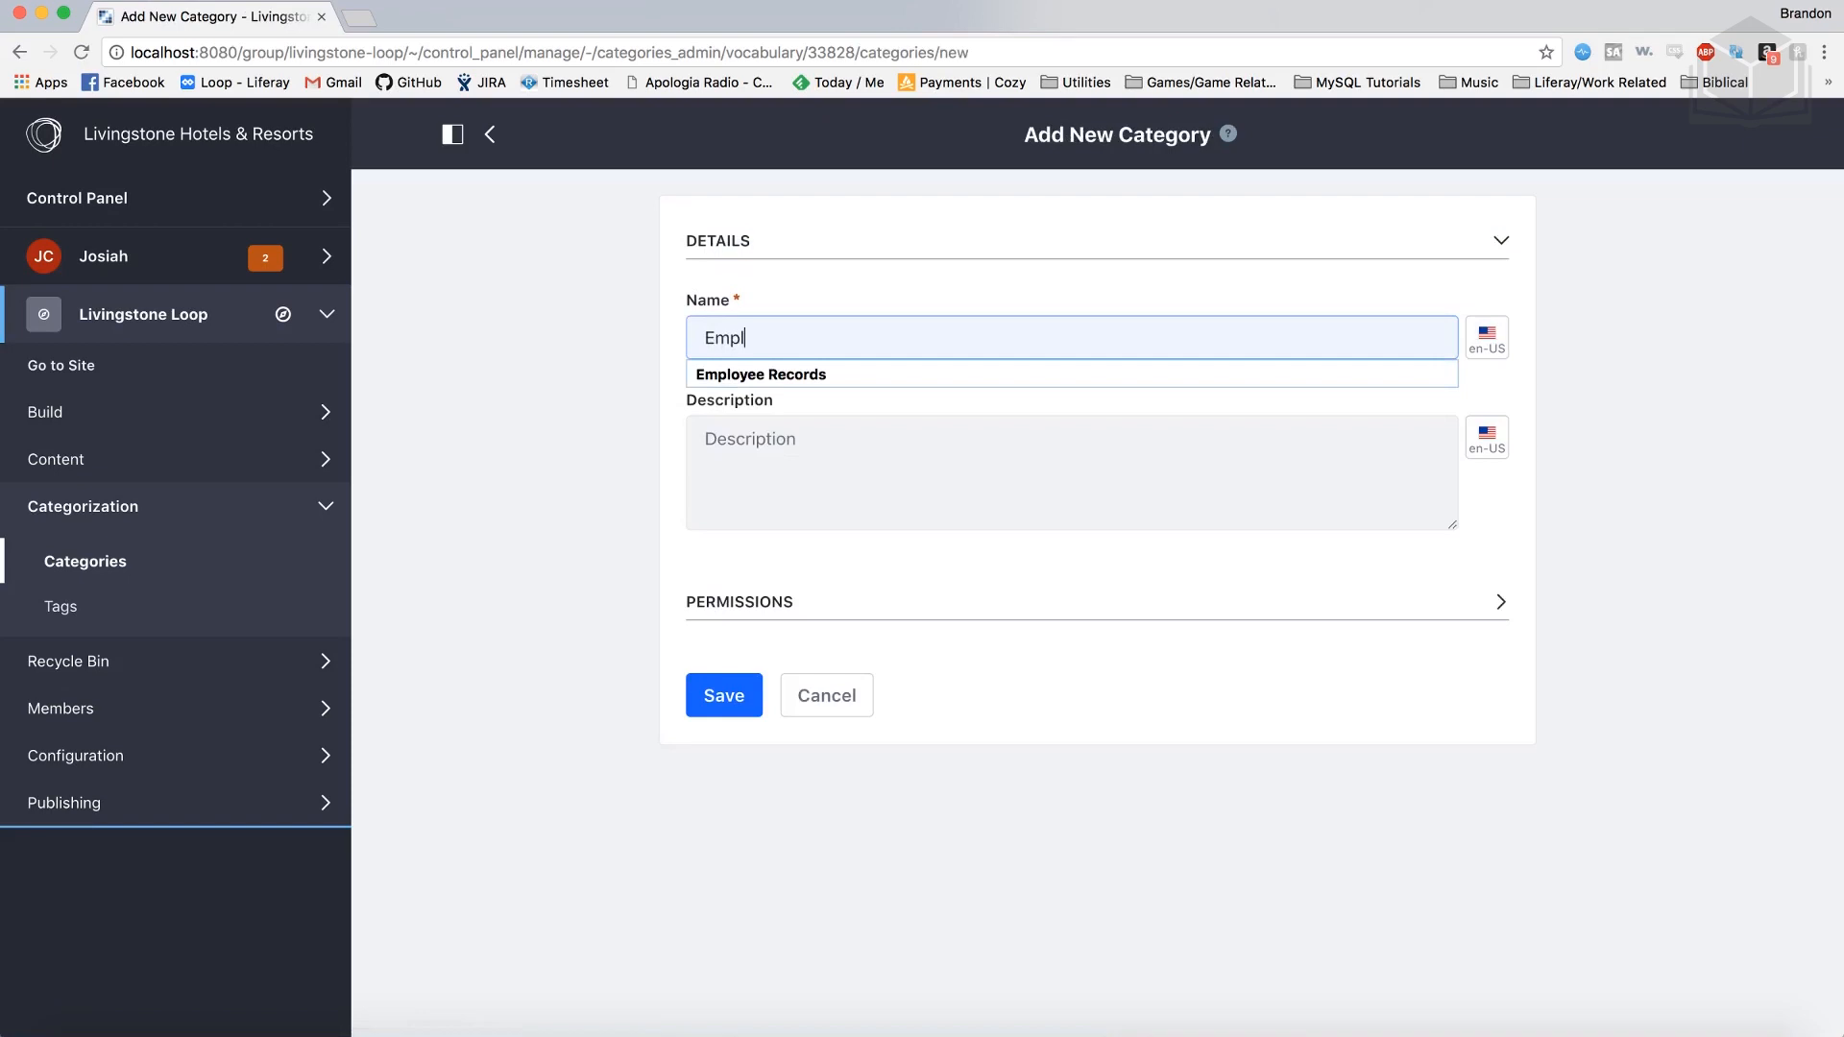
text(oyee Records)
click(1202, 476)
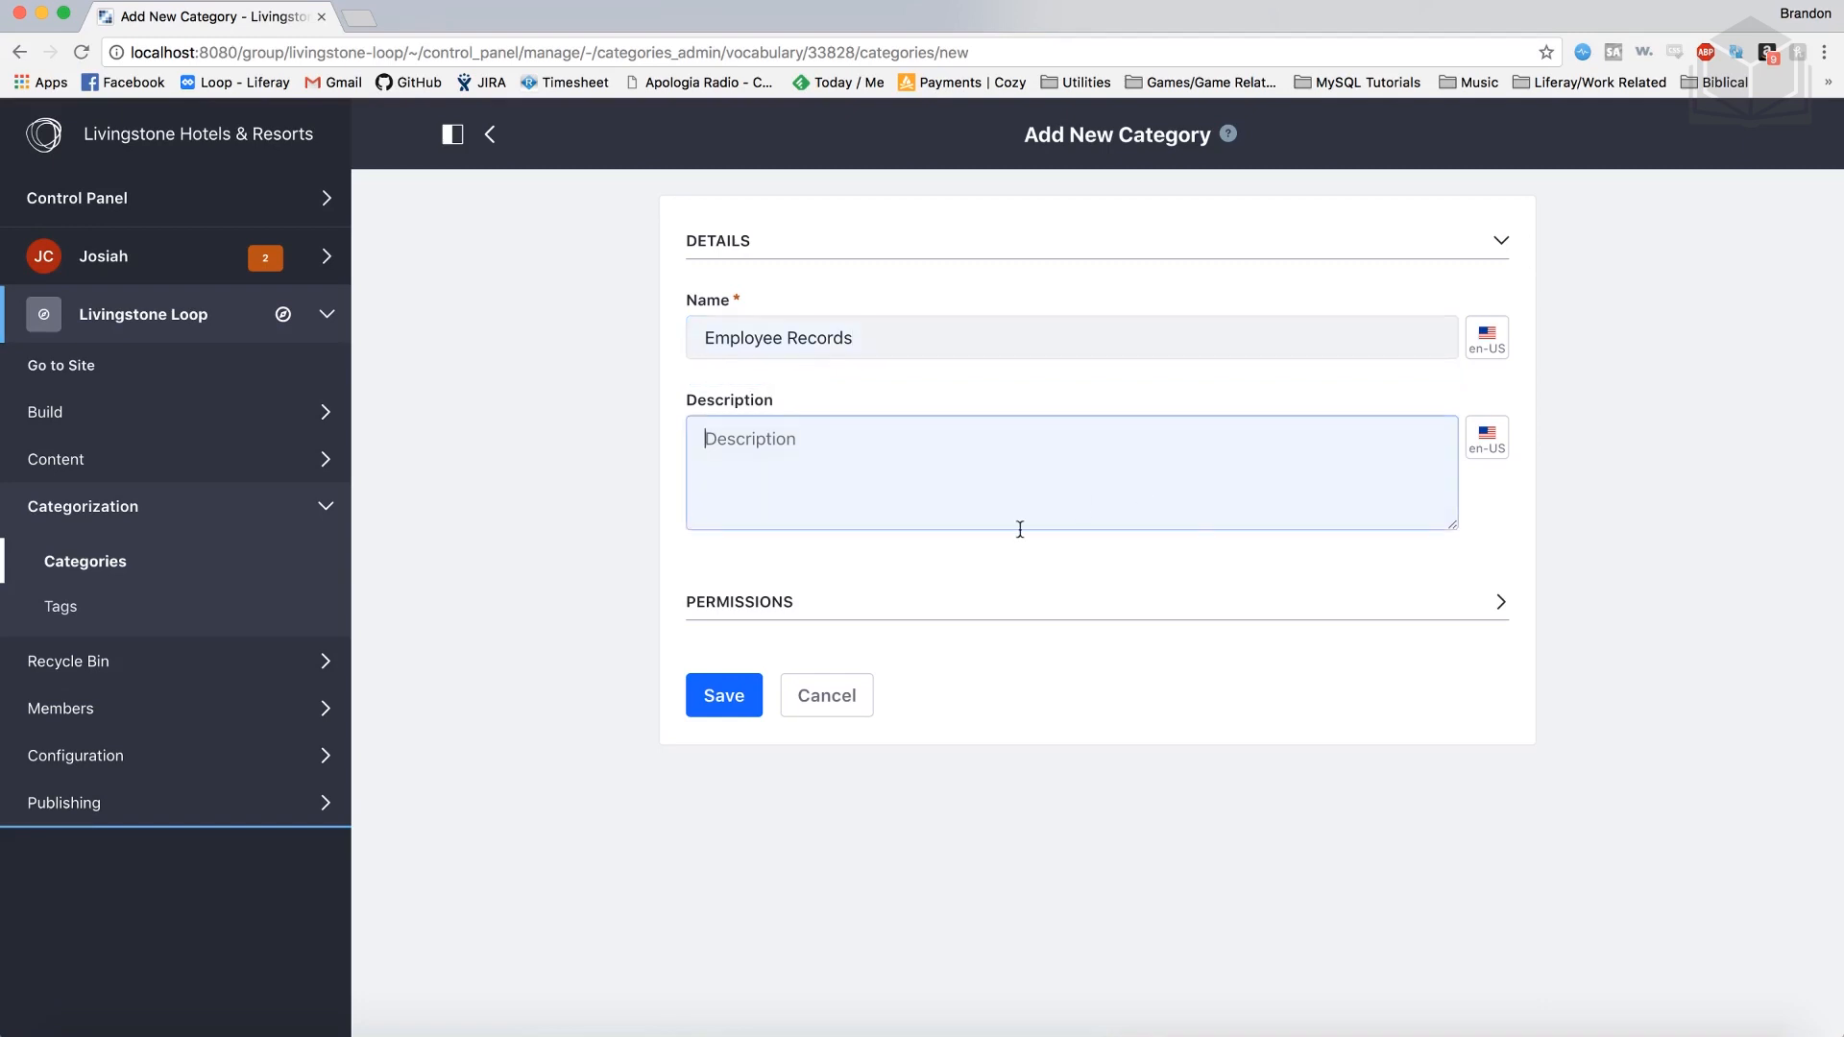
click(744, 709)
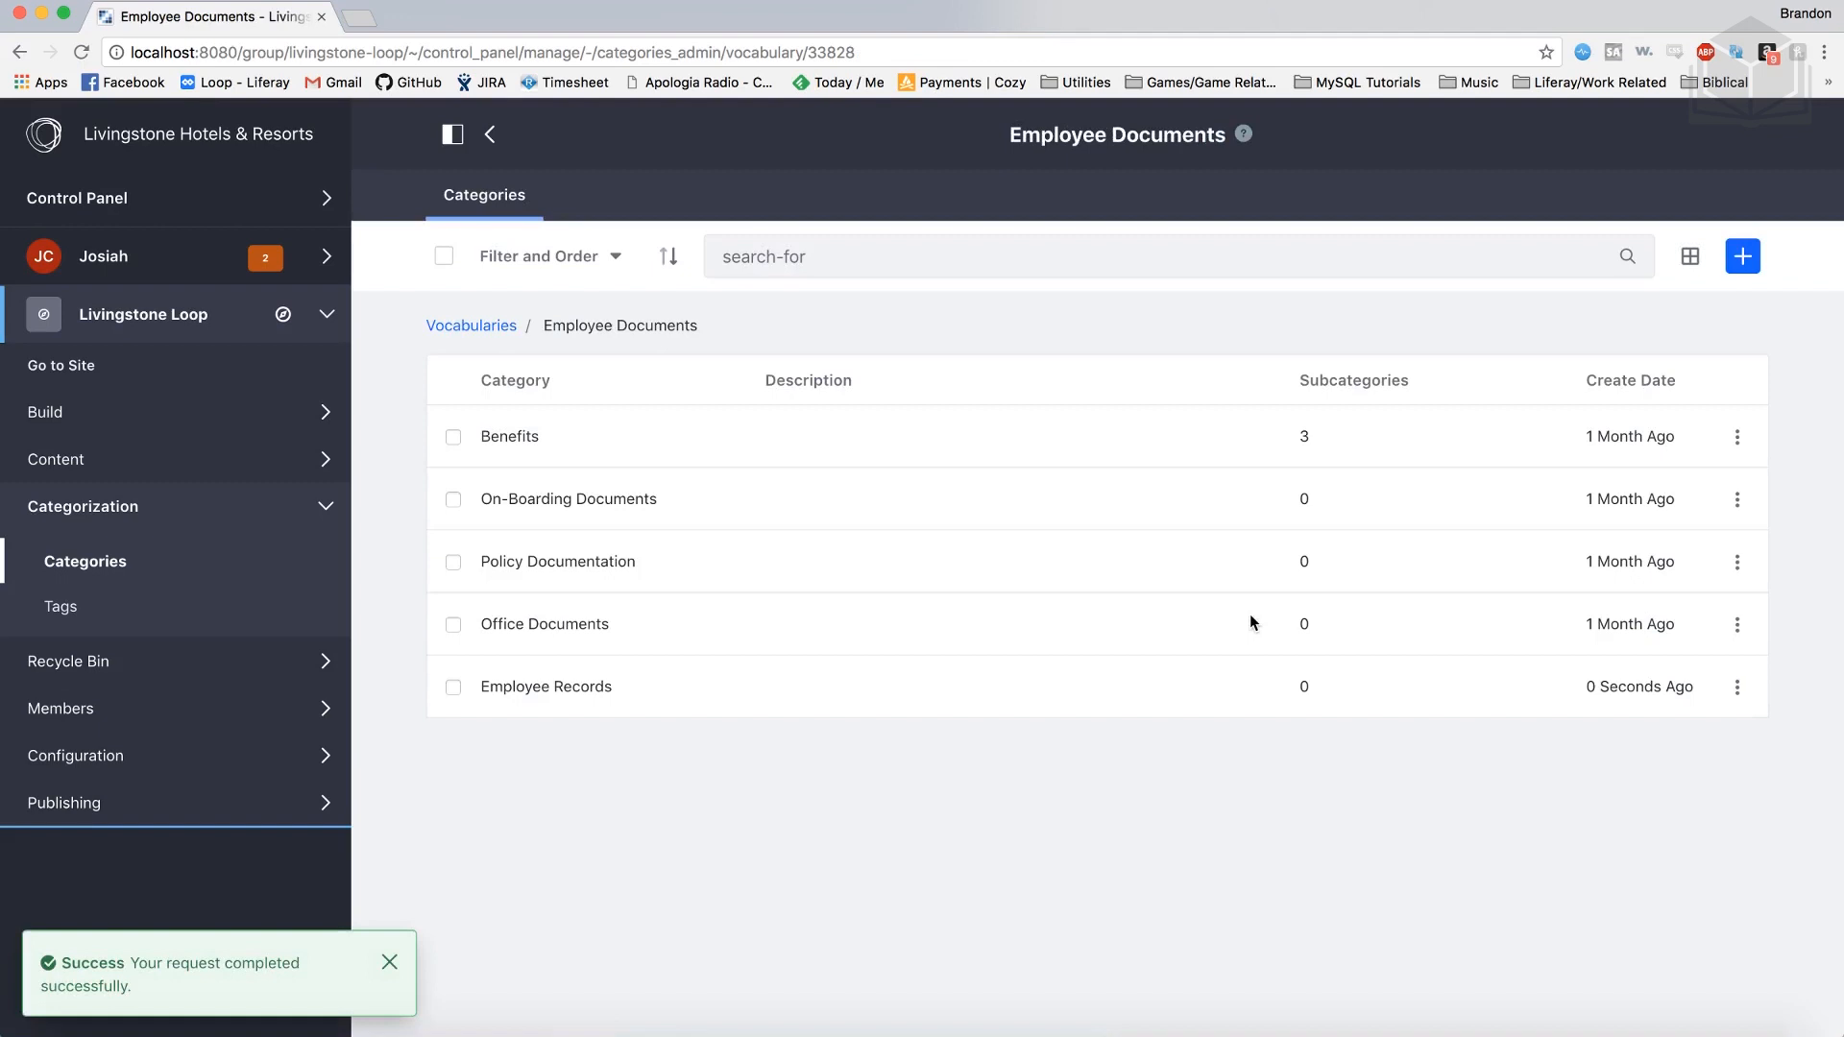
click(1739, 692)
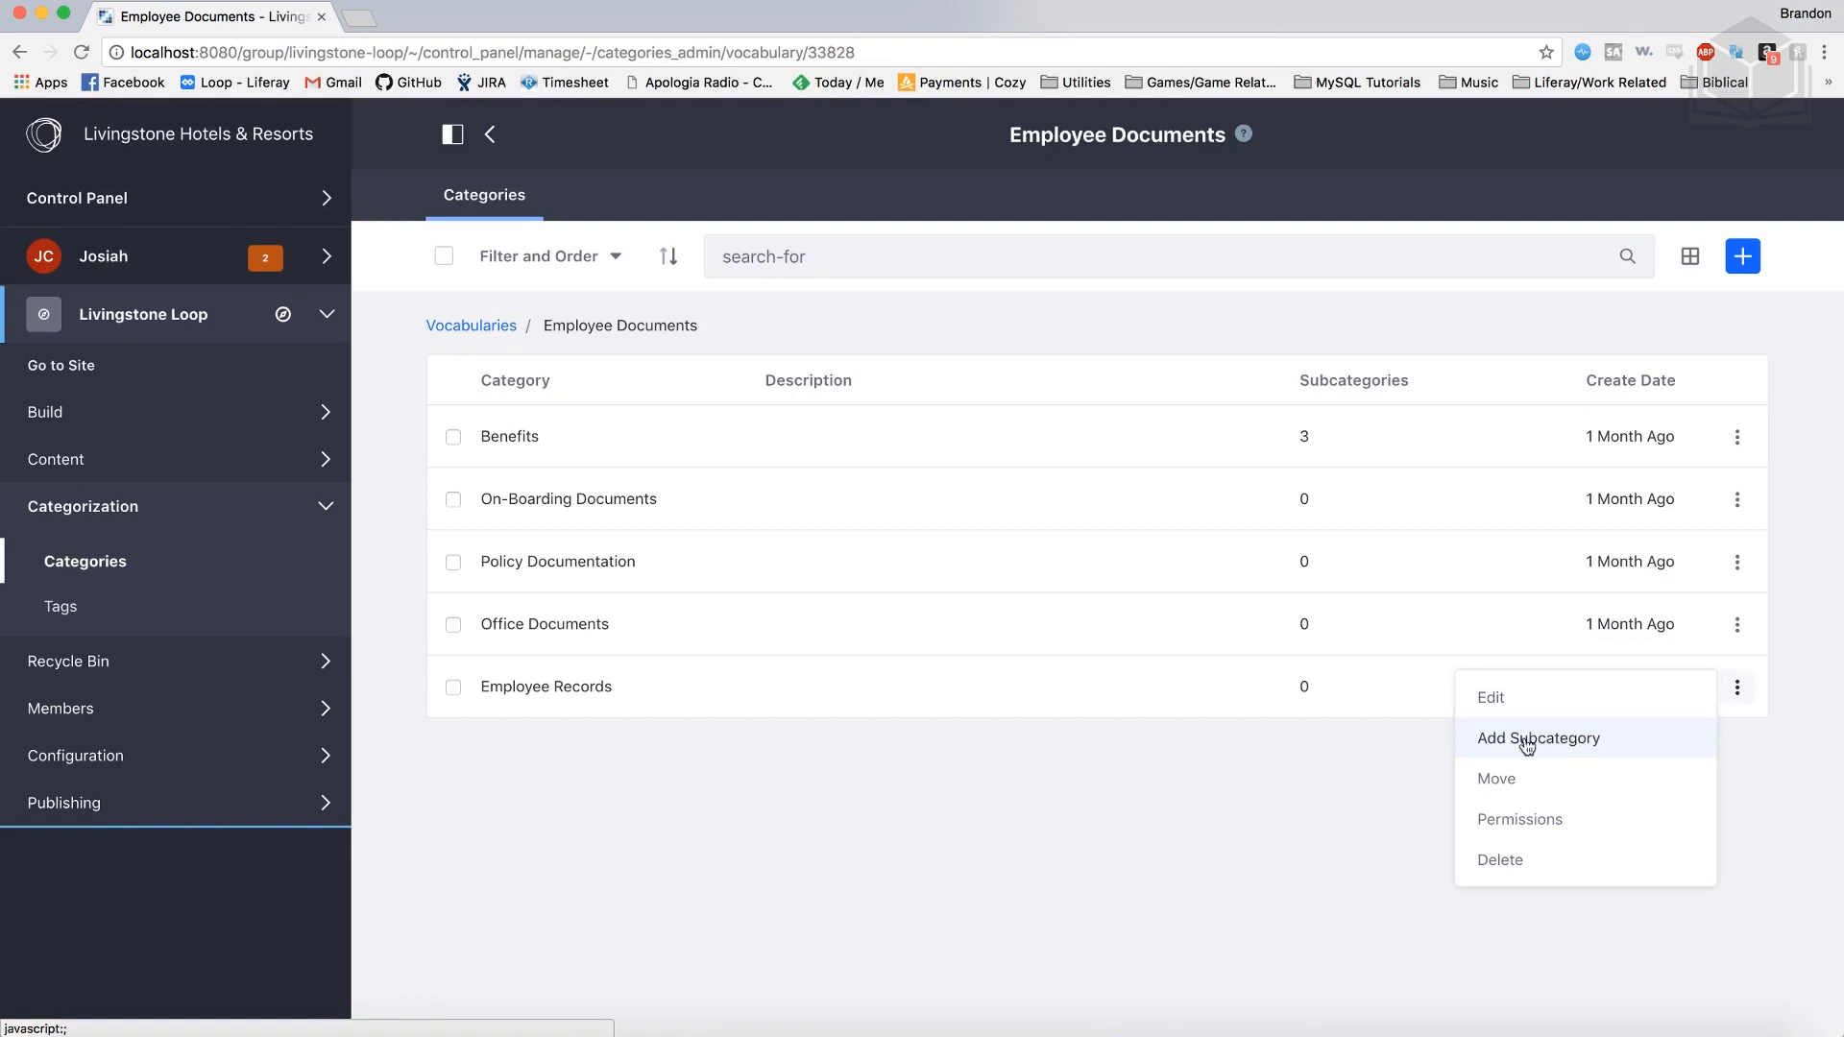
click(1385, 739)
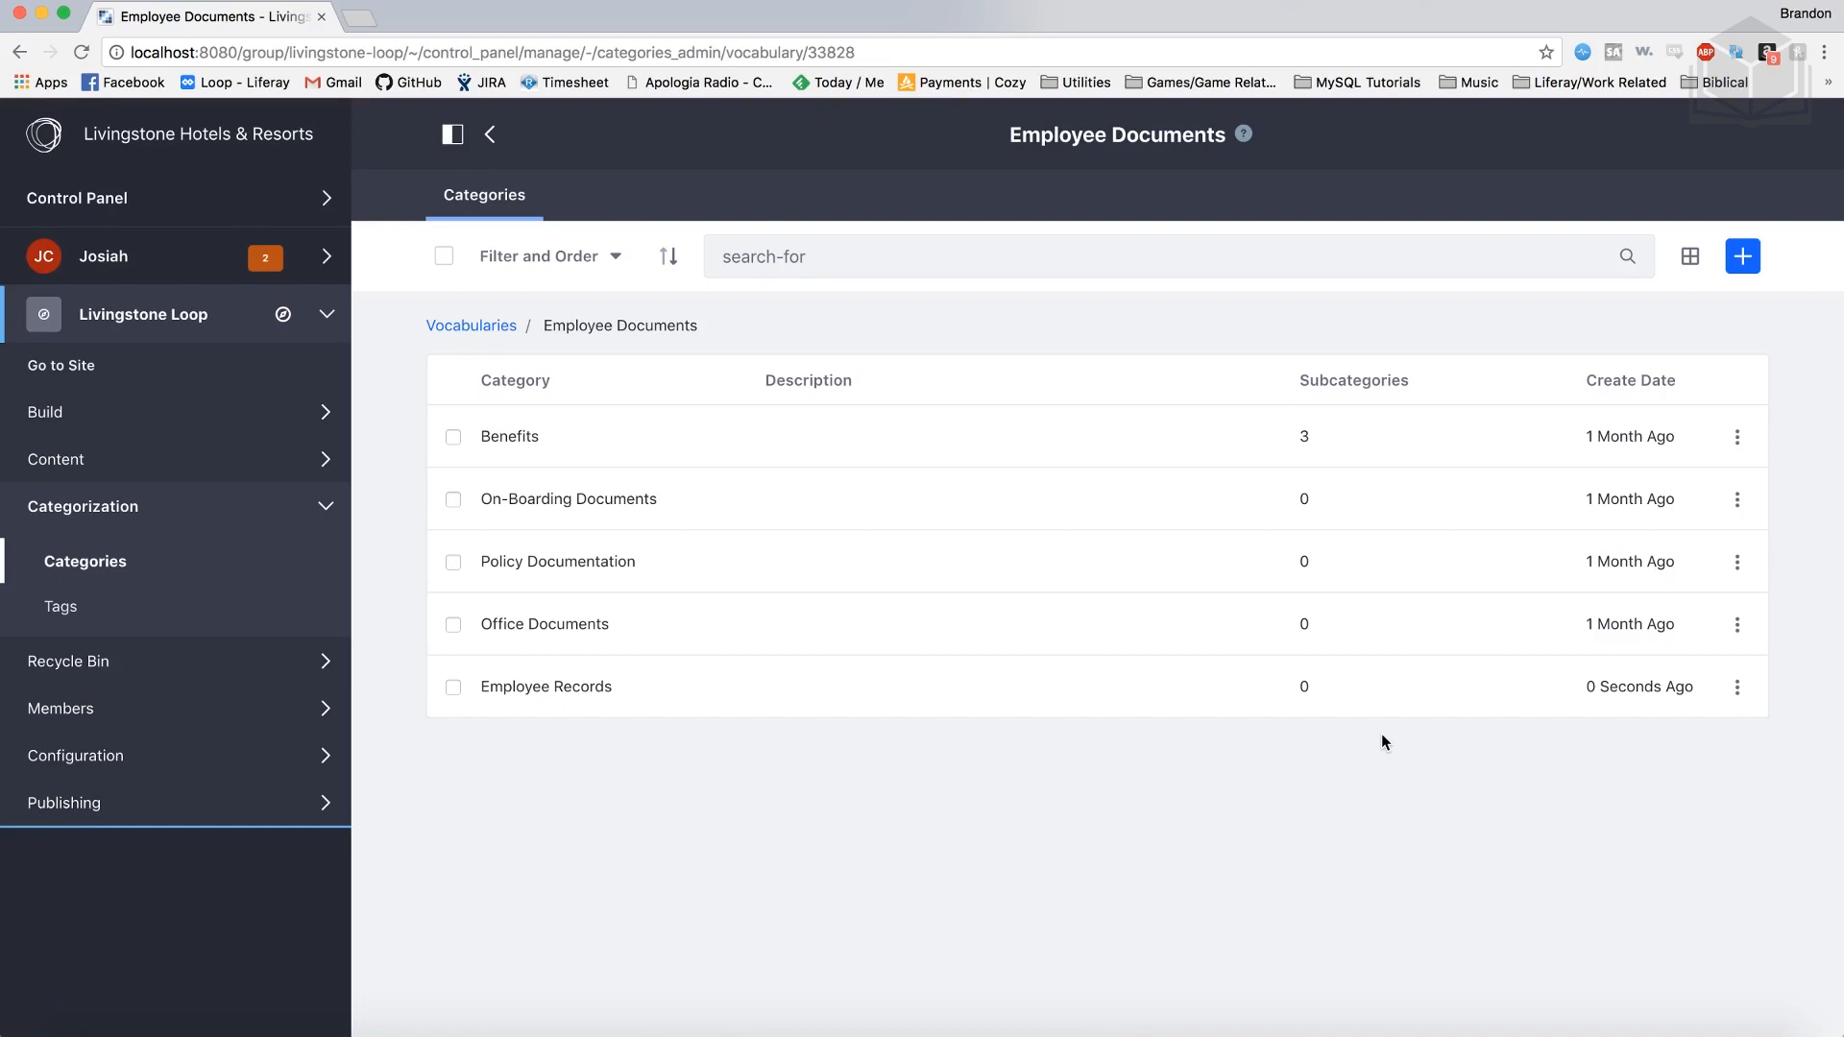
Step: Open the Basic Employee Record PDF for editing from the Employee Records folder in the site's Documents and Media
click(242, 477)
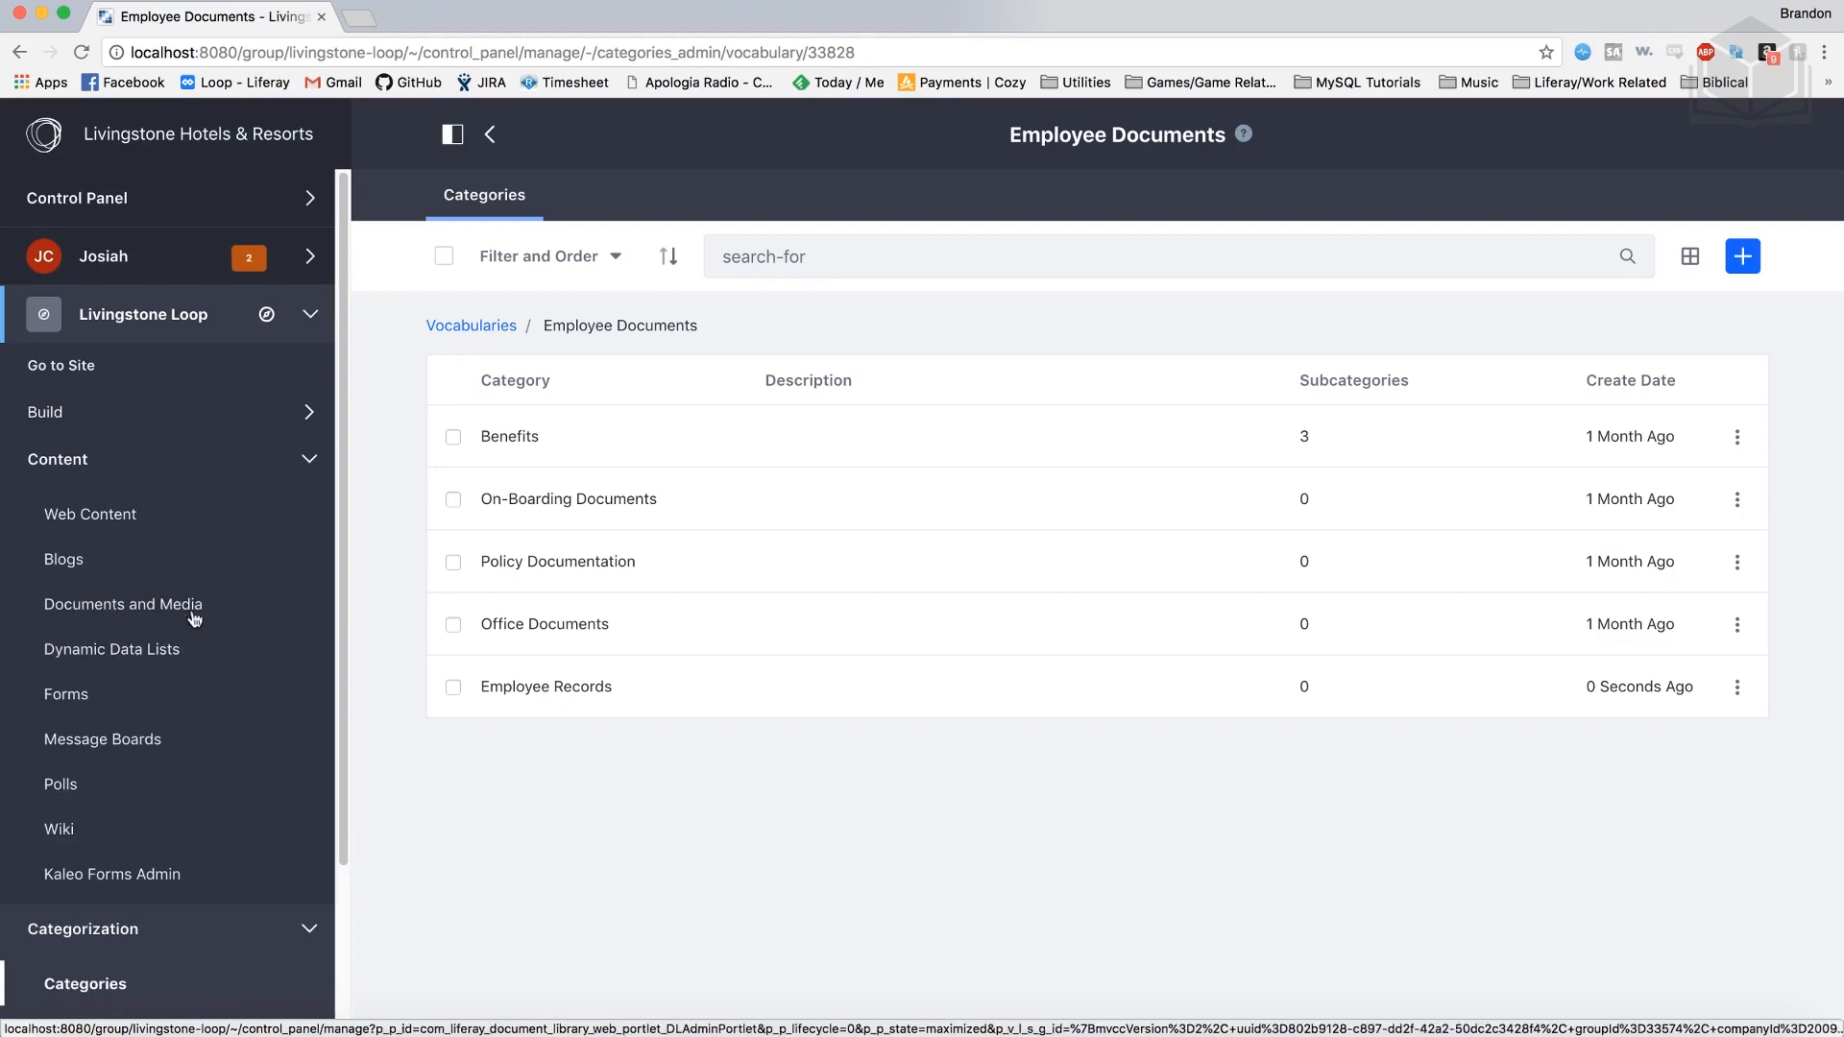
click(253, 618)
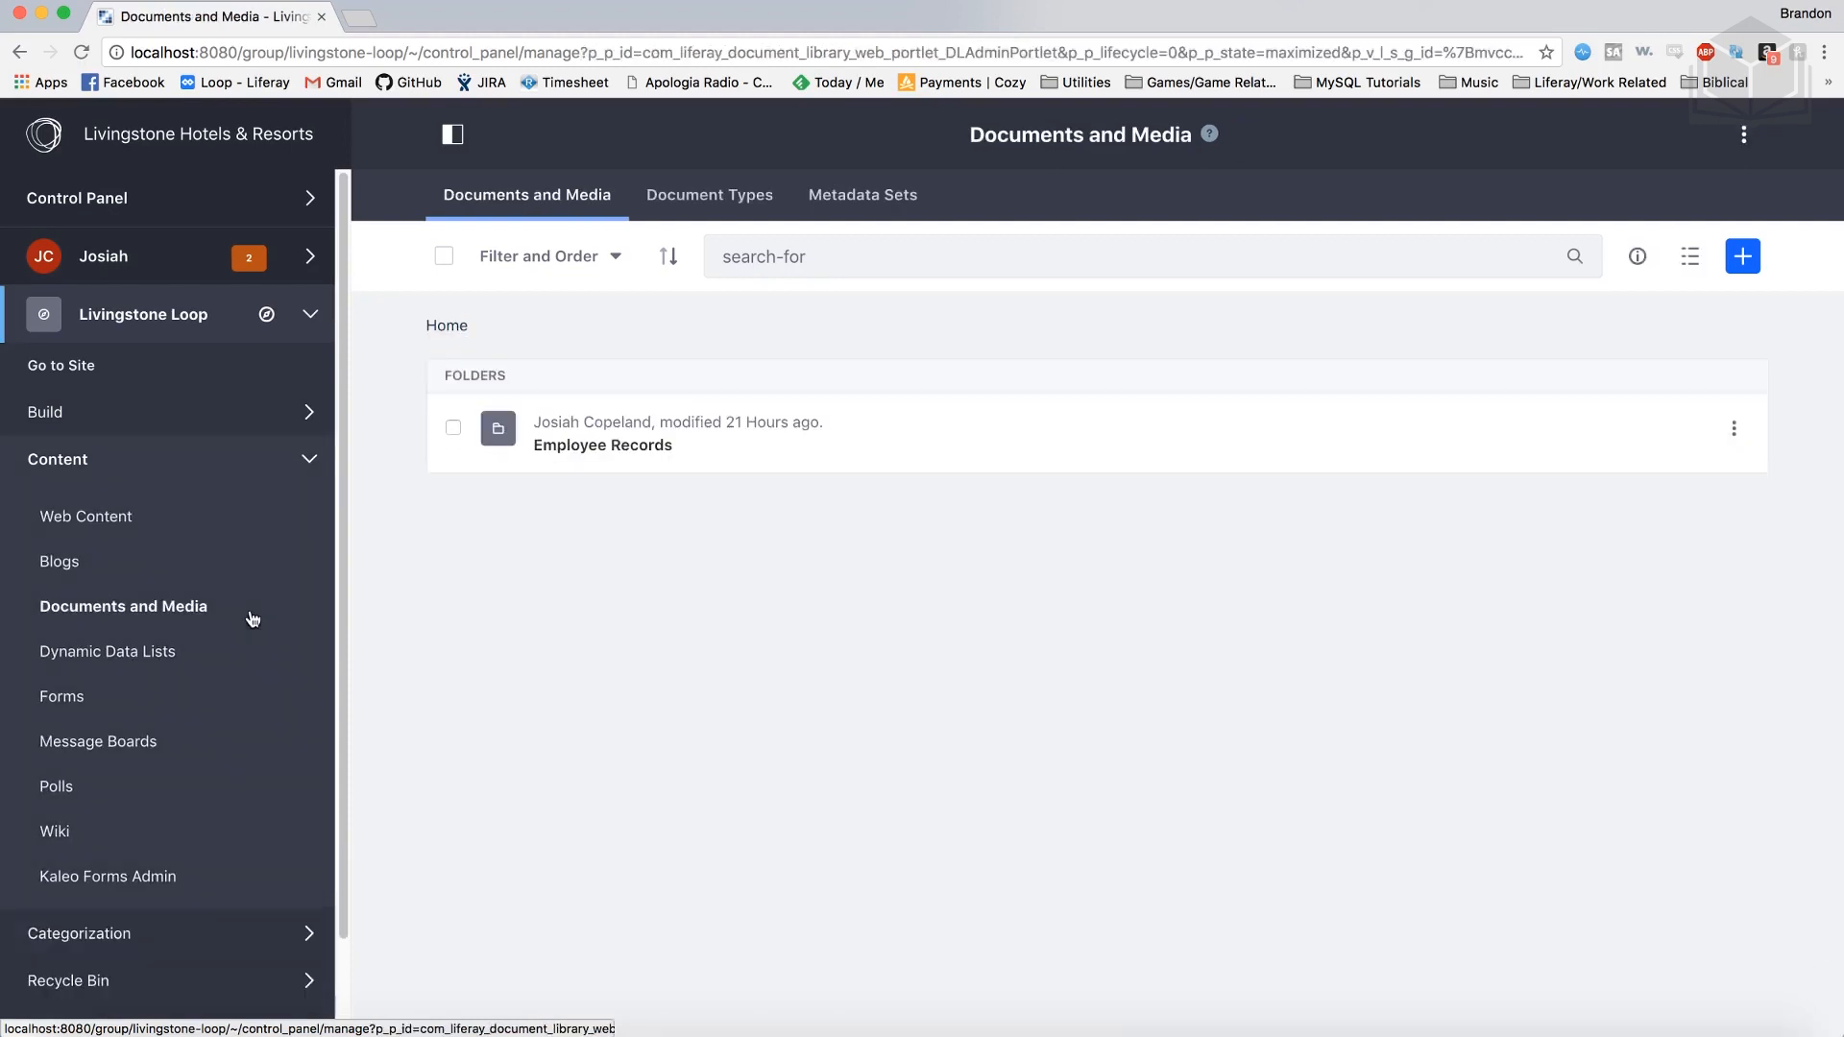
click(636, 451)
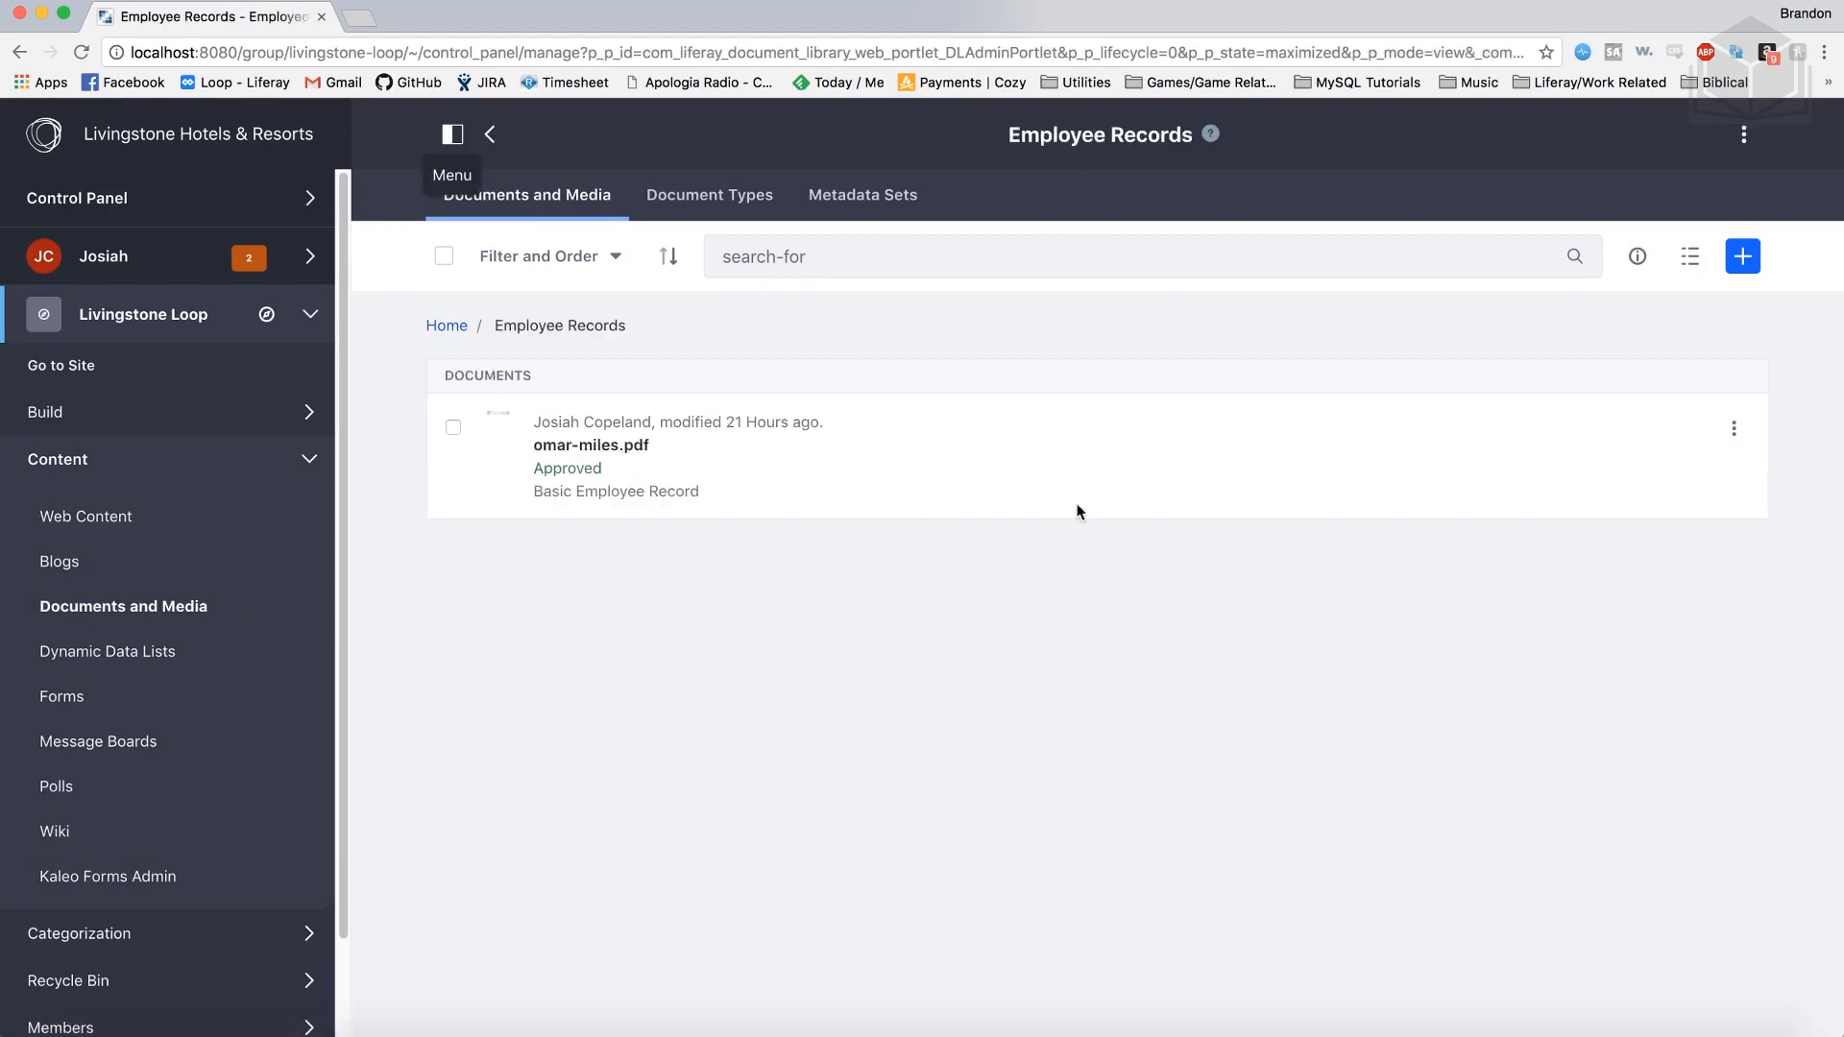
click(1734, 430)
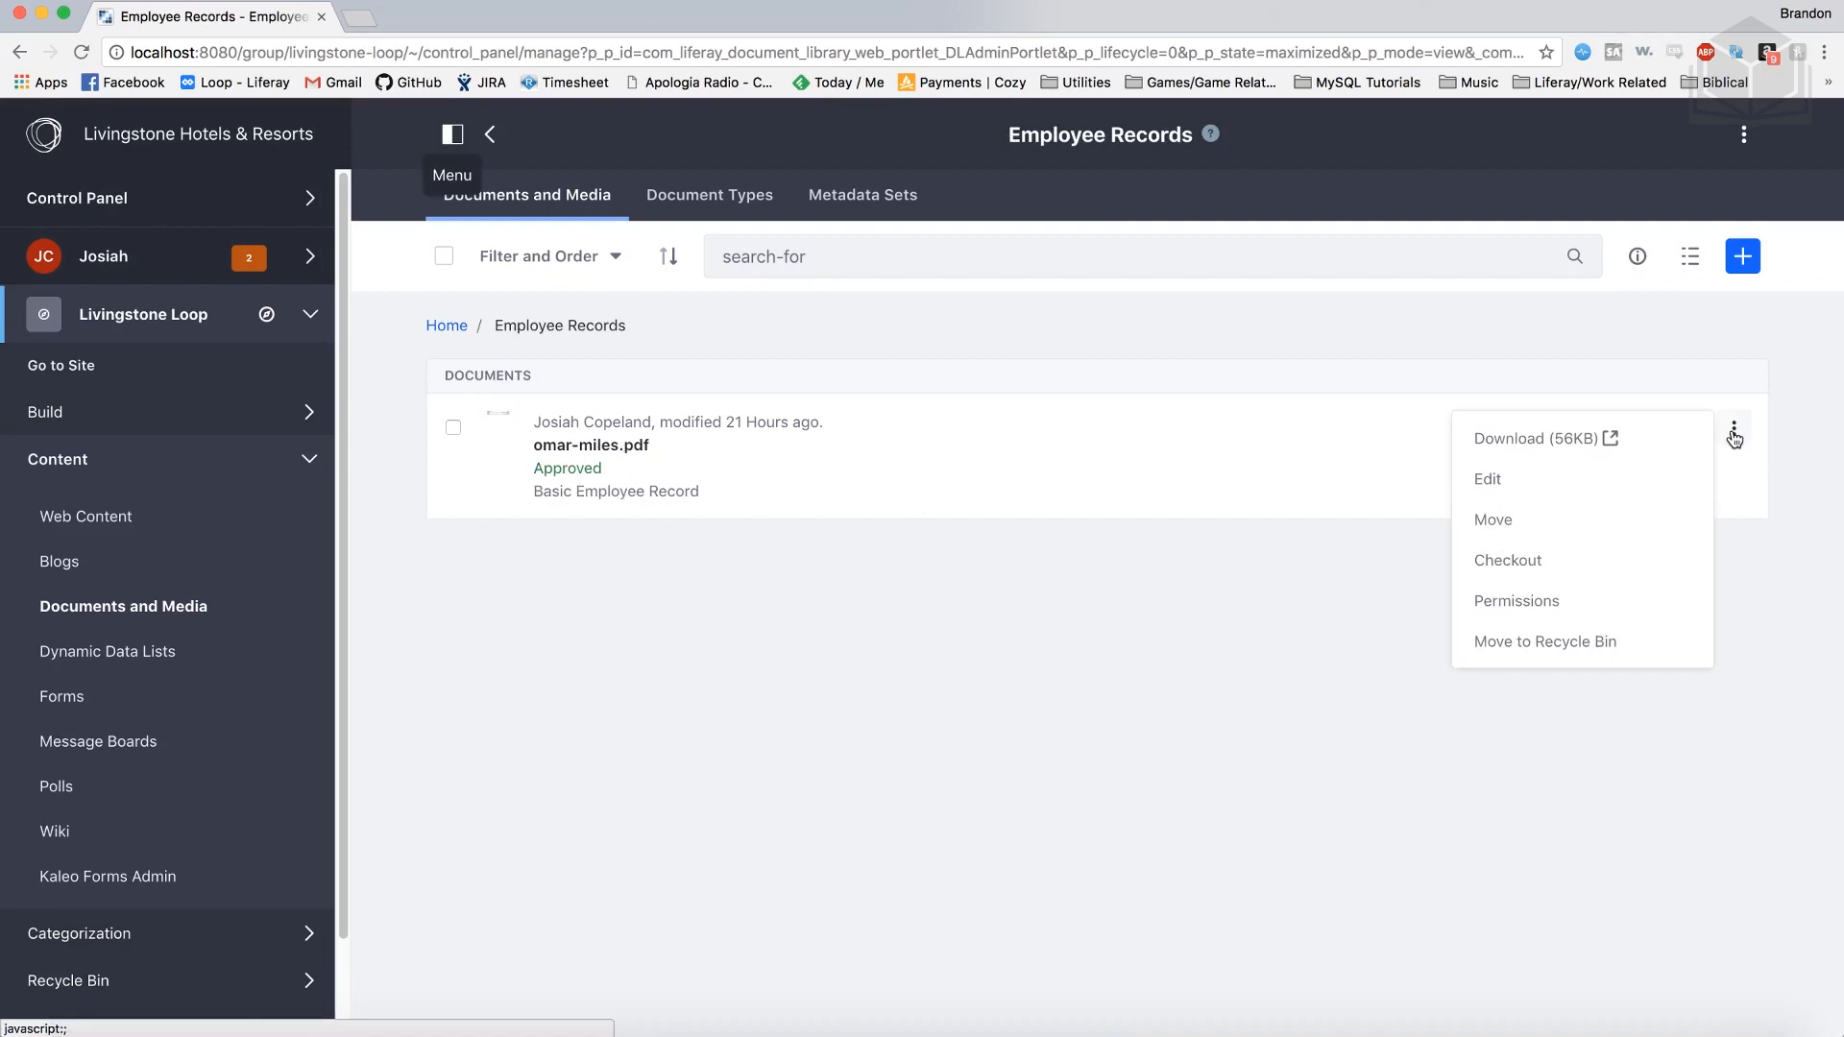
click(1590, 480)
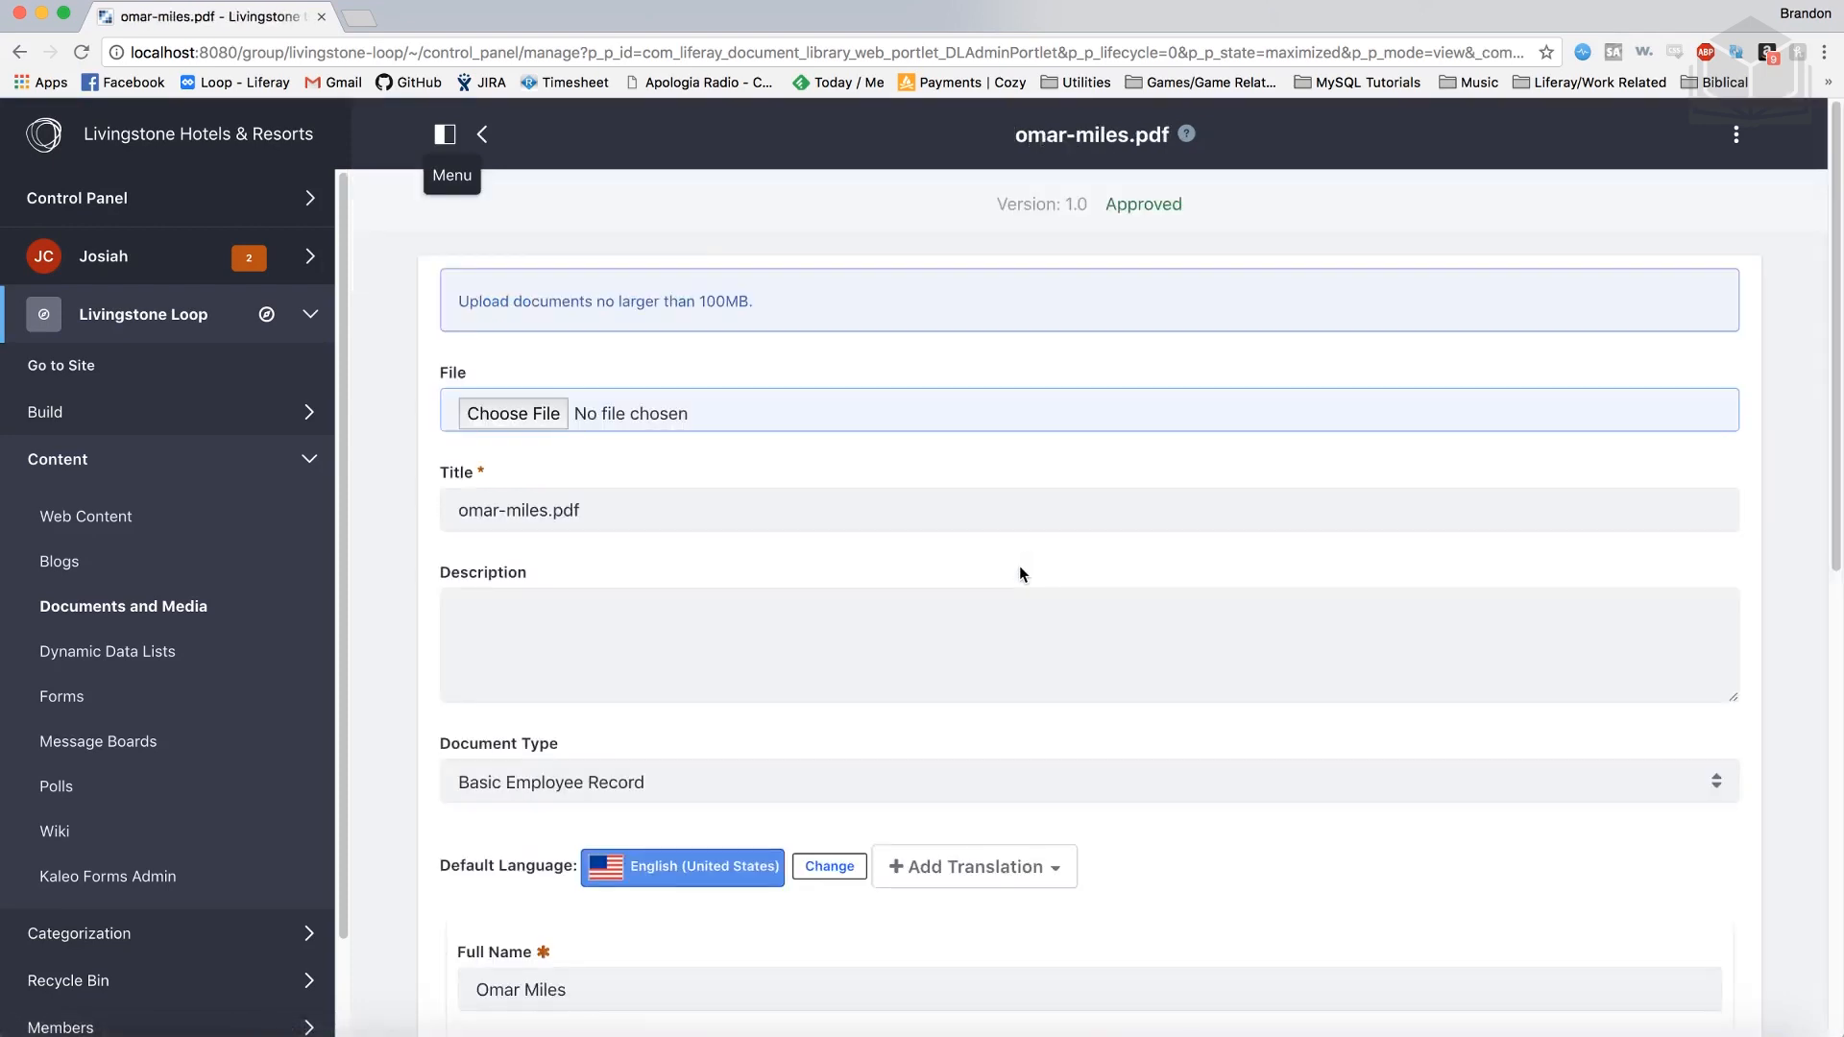
Step: Review the employee document's editing form, including its document type, employee metadata fields and collapsed sections
scroll(1020, 573, down, 8)
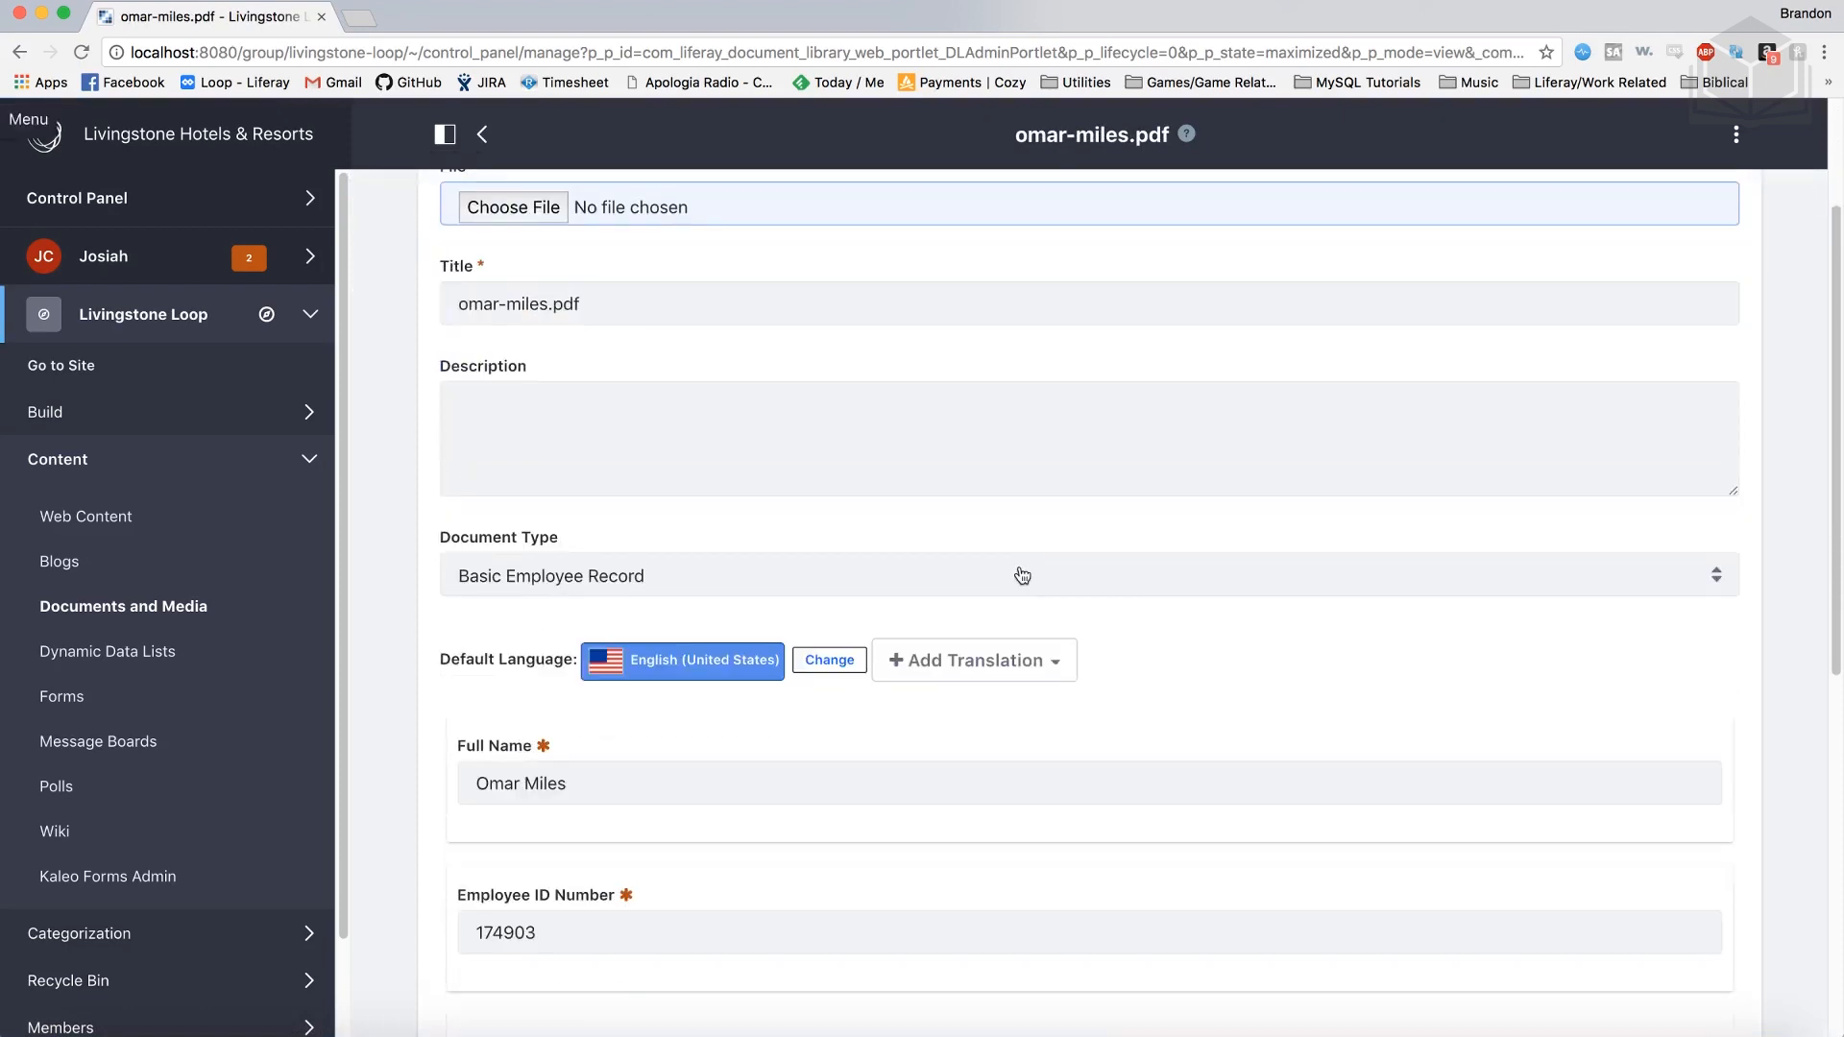
scroll(1020, 574, down, 2)
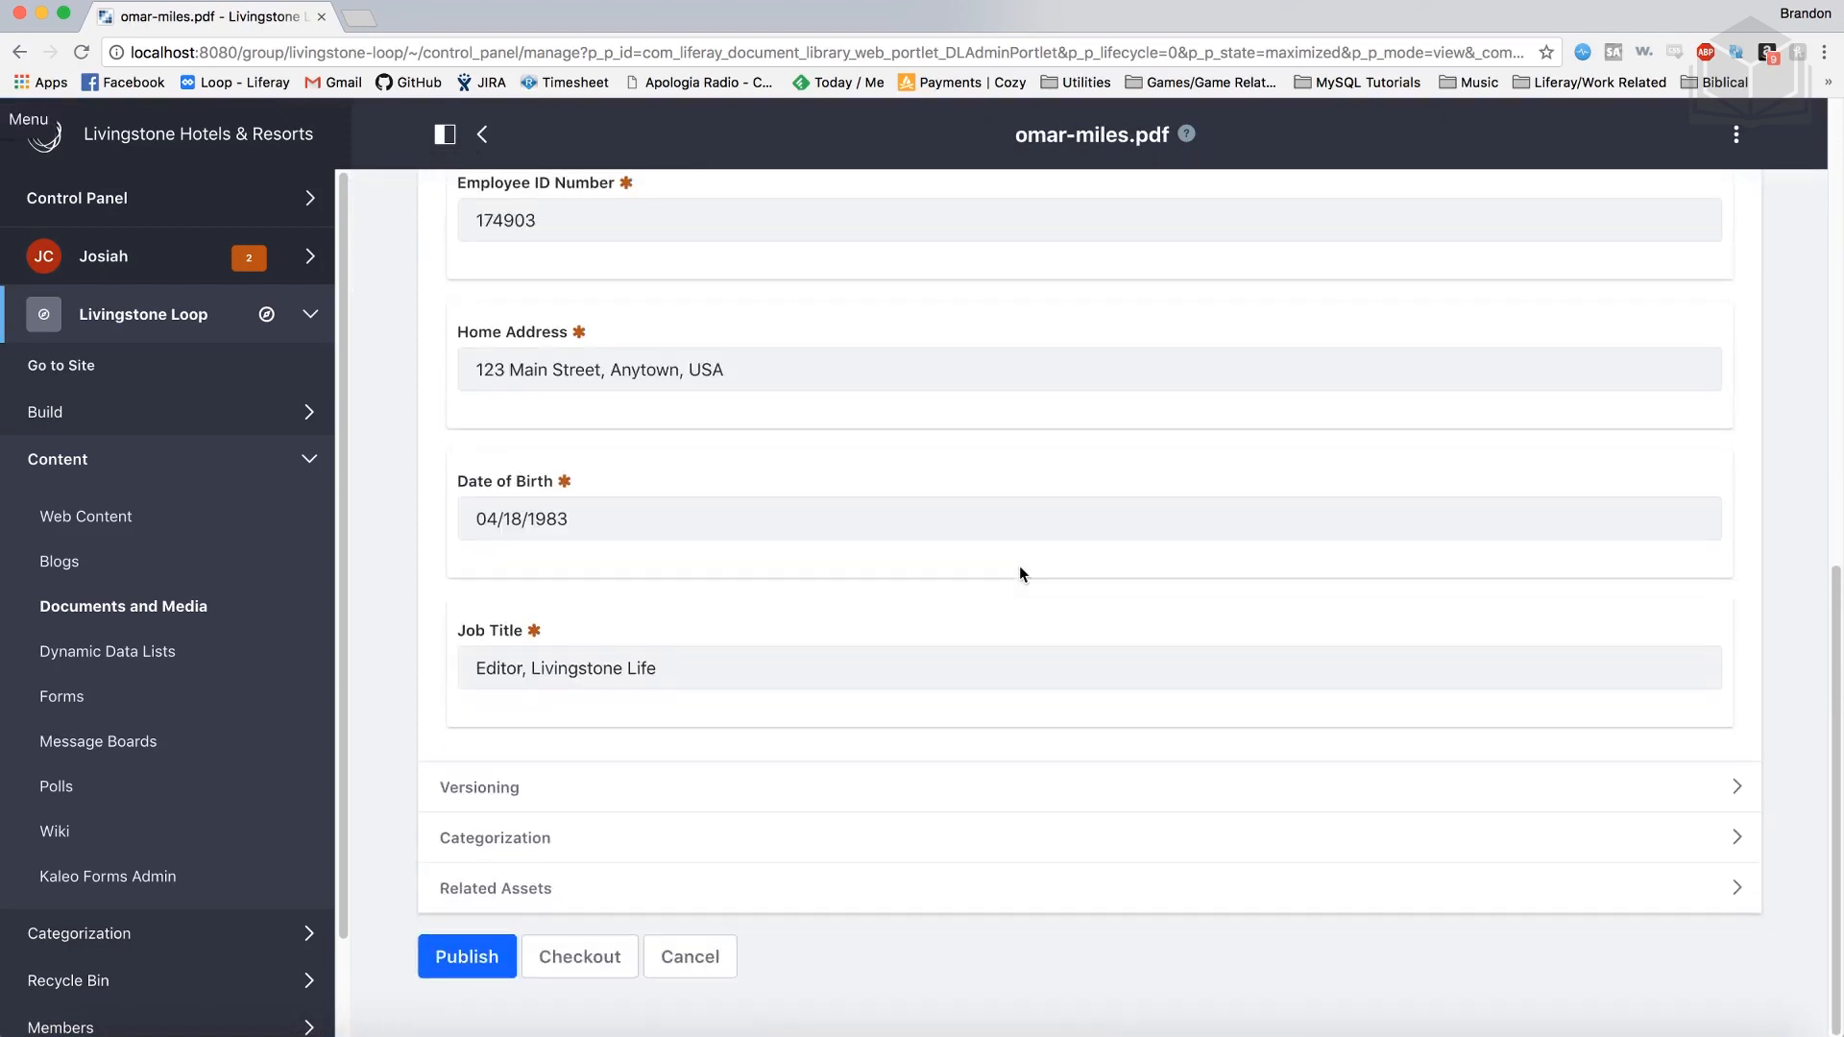
scroll(1020, 573, up, 4)
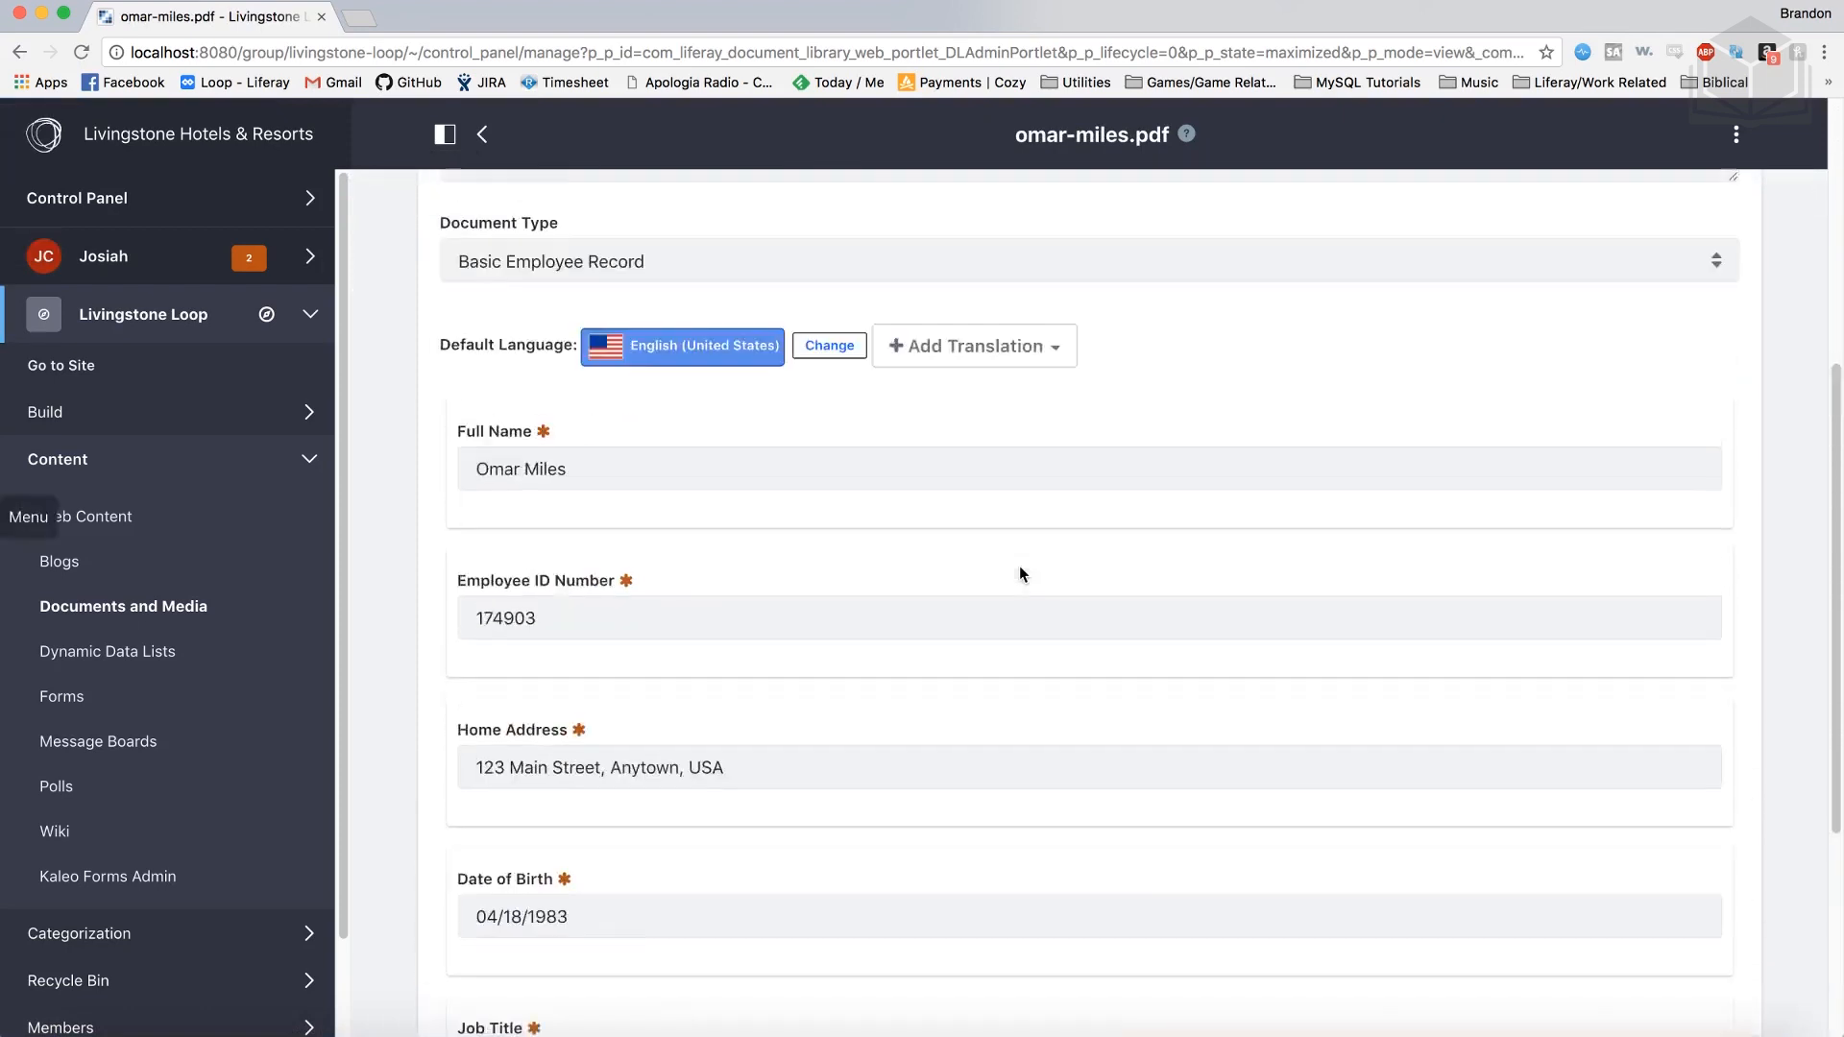
scroll(1018, 567, up, 4)
scroll(826, 624, down, 1)
scroll(786, 624, down, 4)
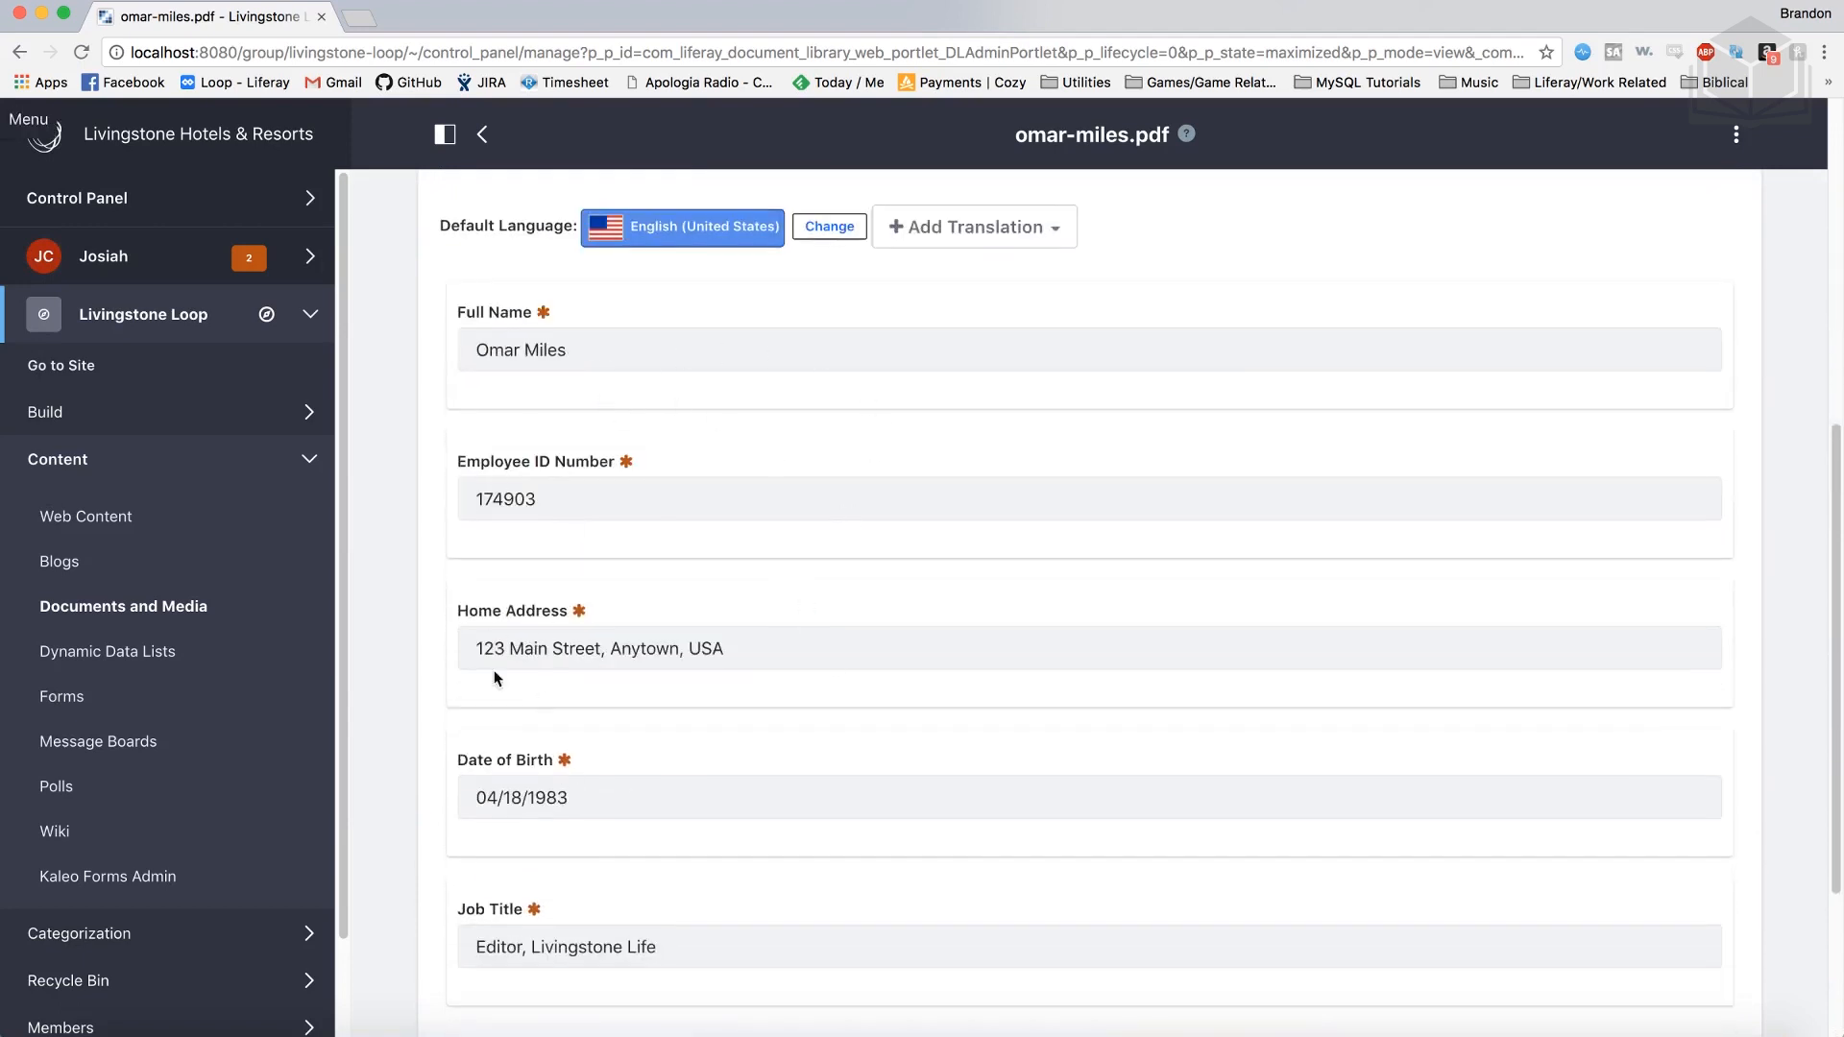
Step: Assign the Employee Records category from the Employee Documents vocabulary to the employee document and publish it
scroll(747, 832, down, 3)
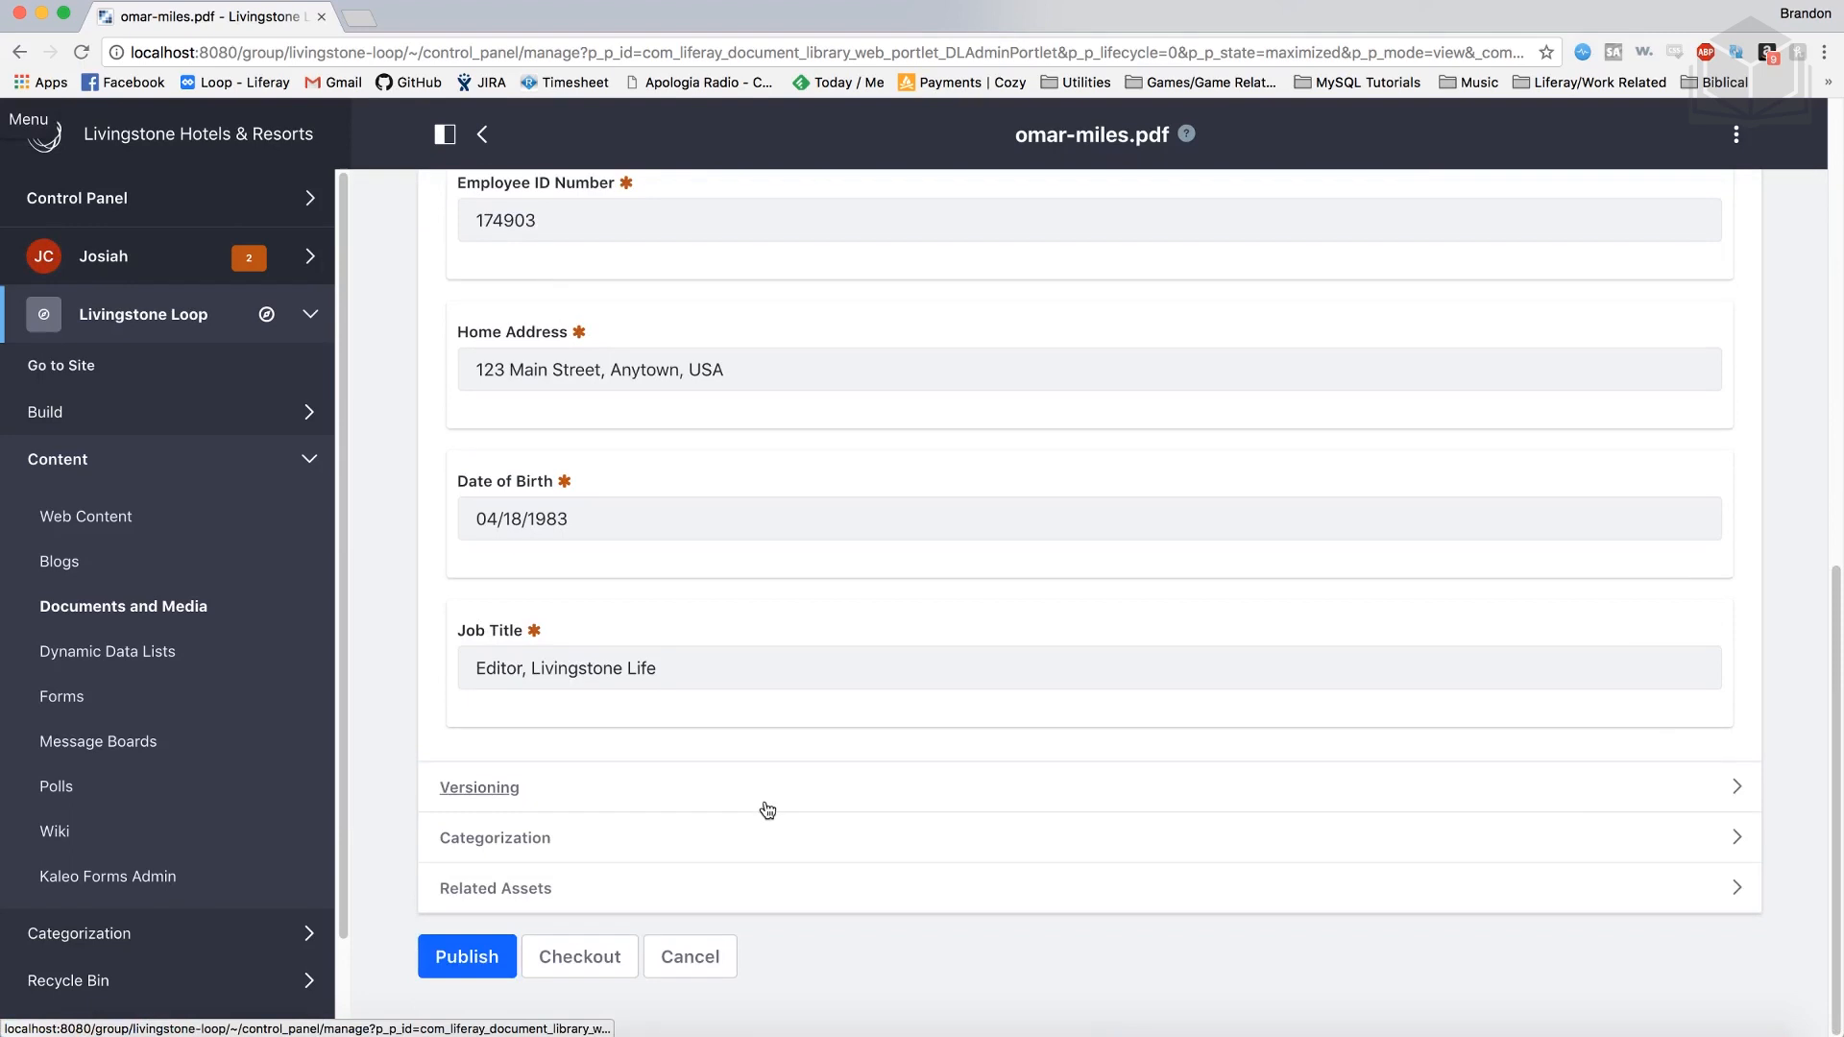
click(804, 832)
scroll(801, 822, down, 2)
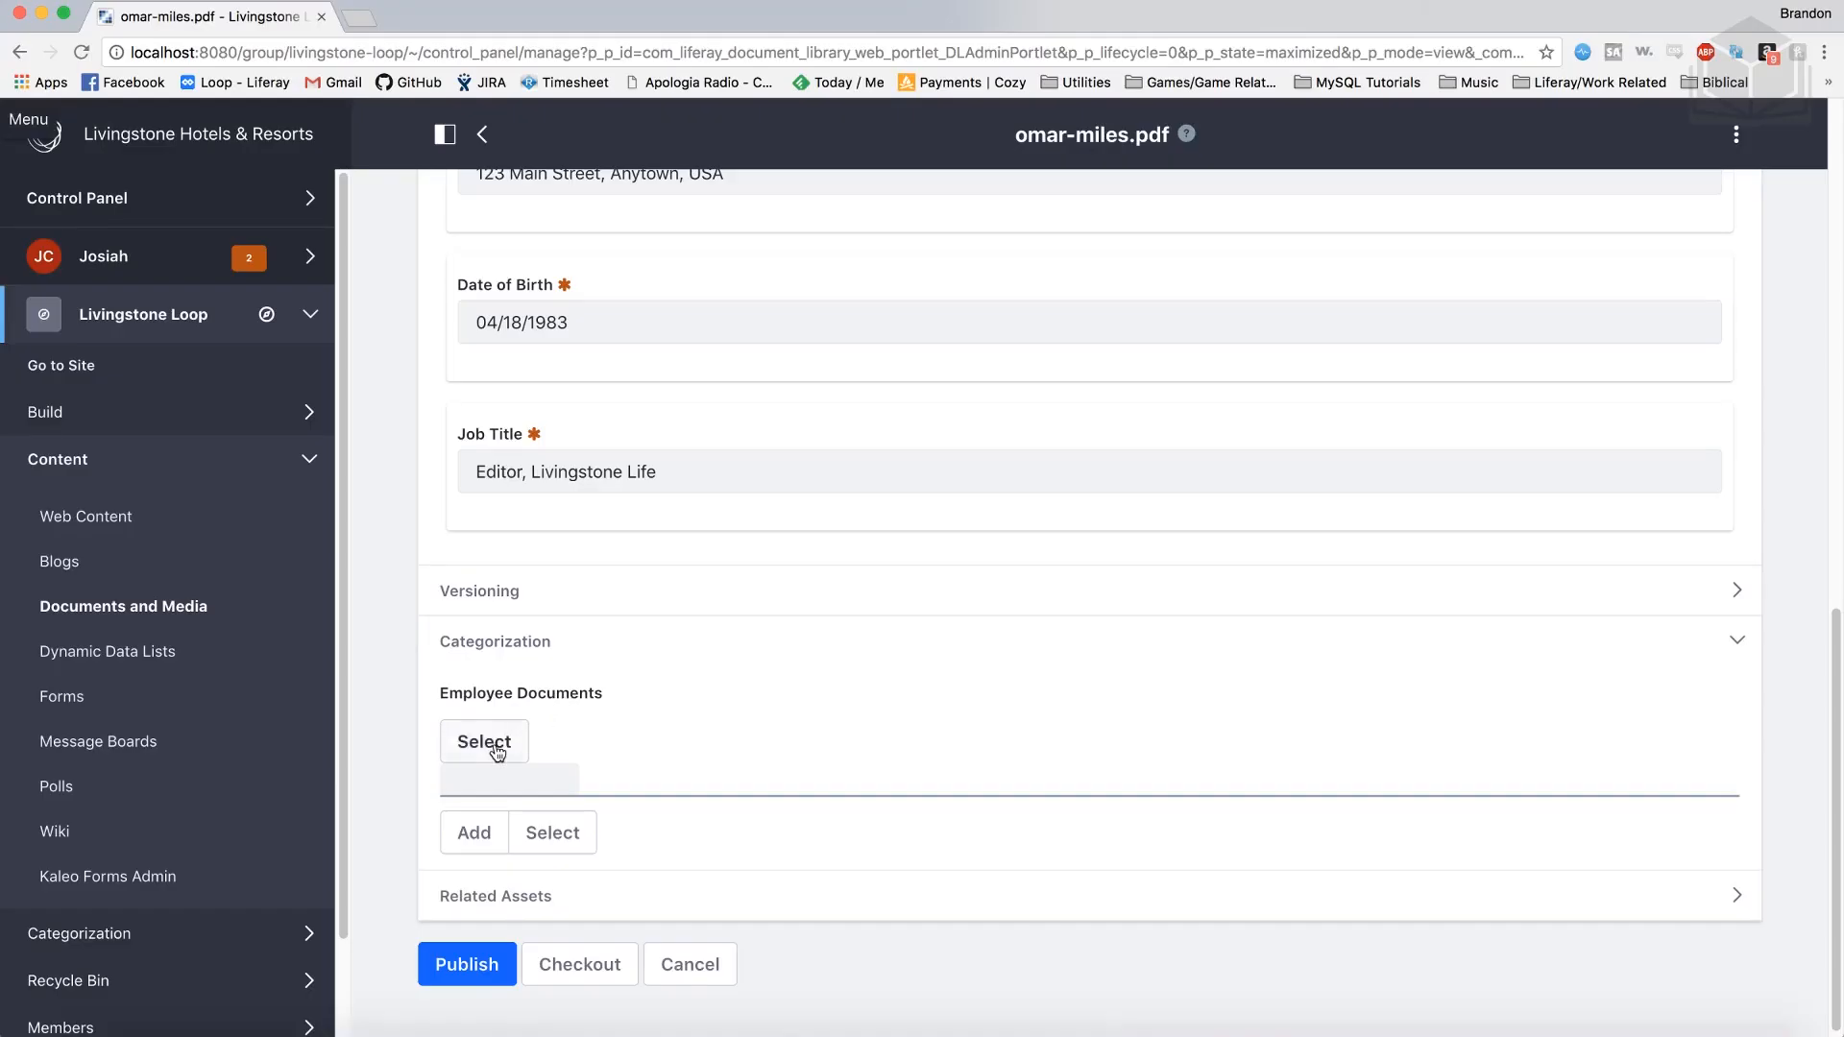
click(484, 741)
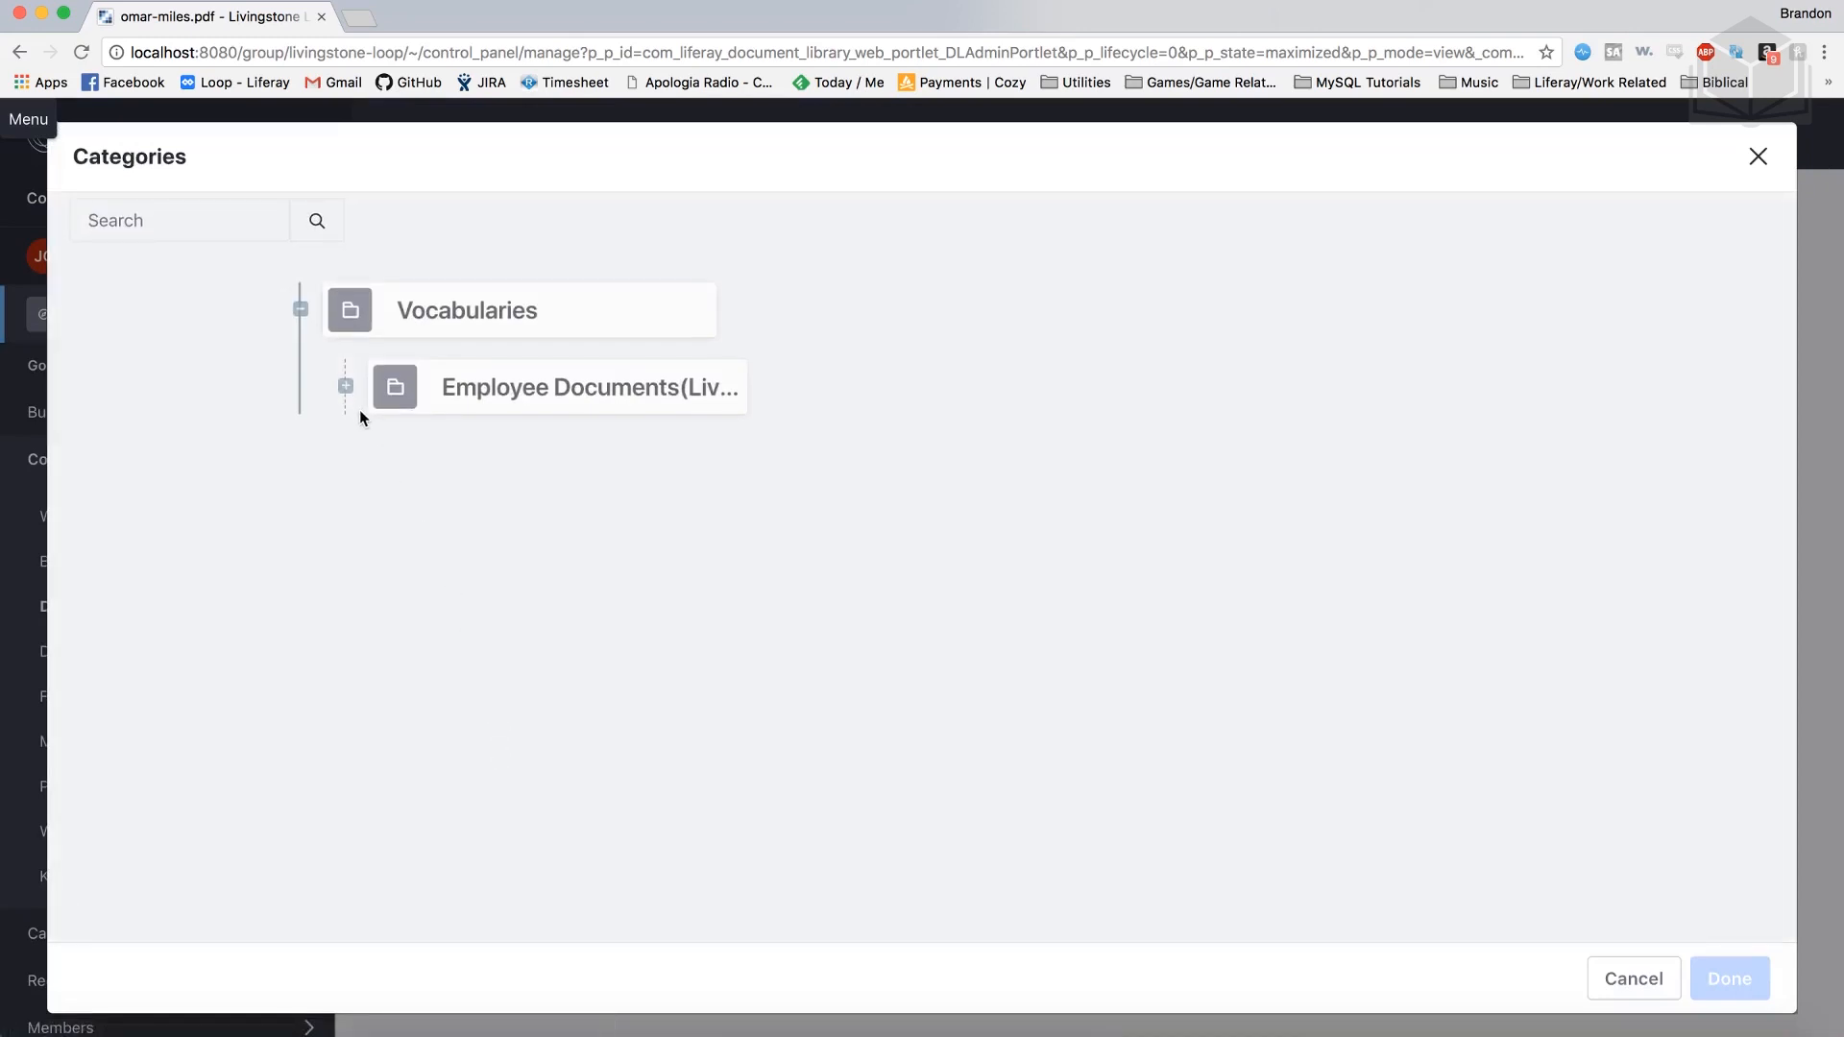
click(345, 385)
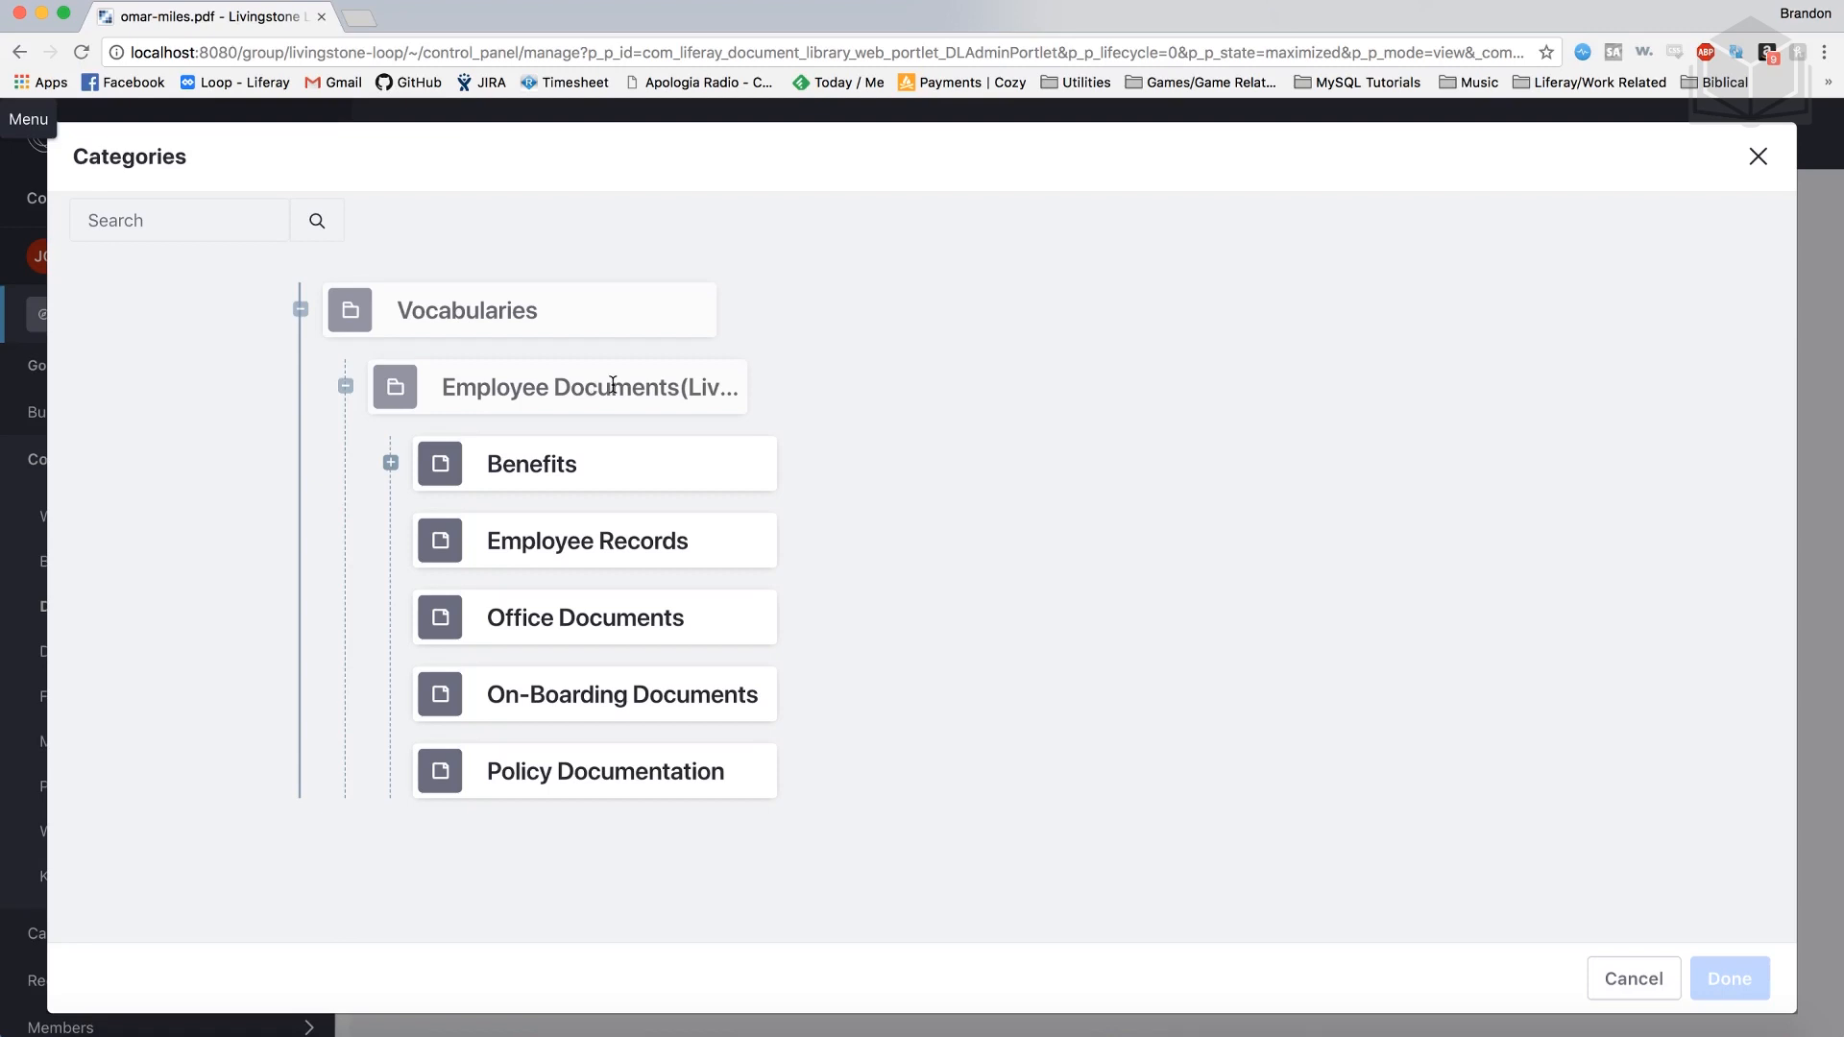
click(663, 553)
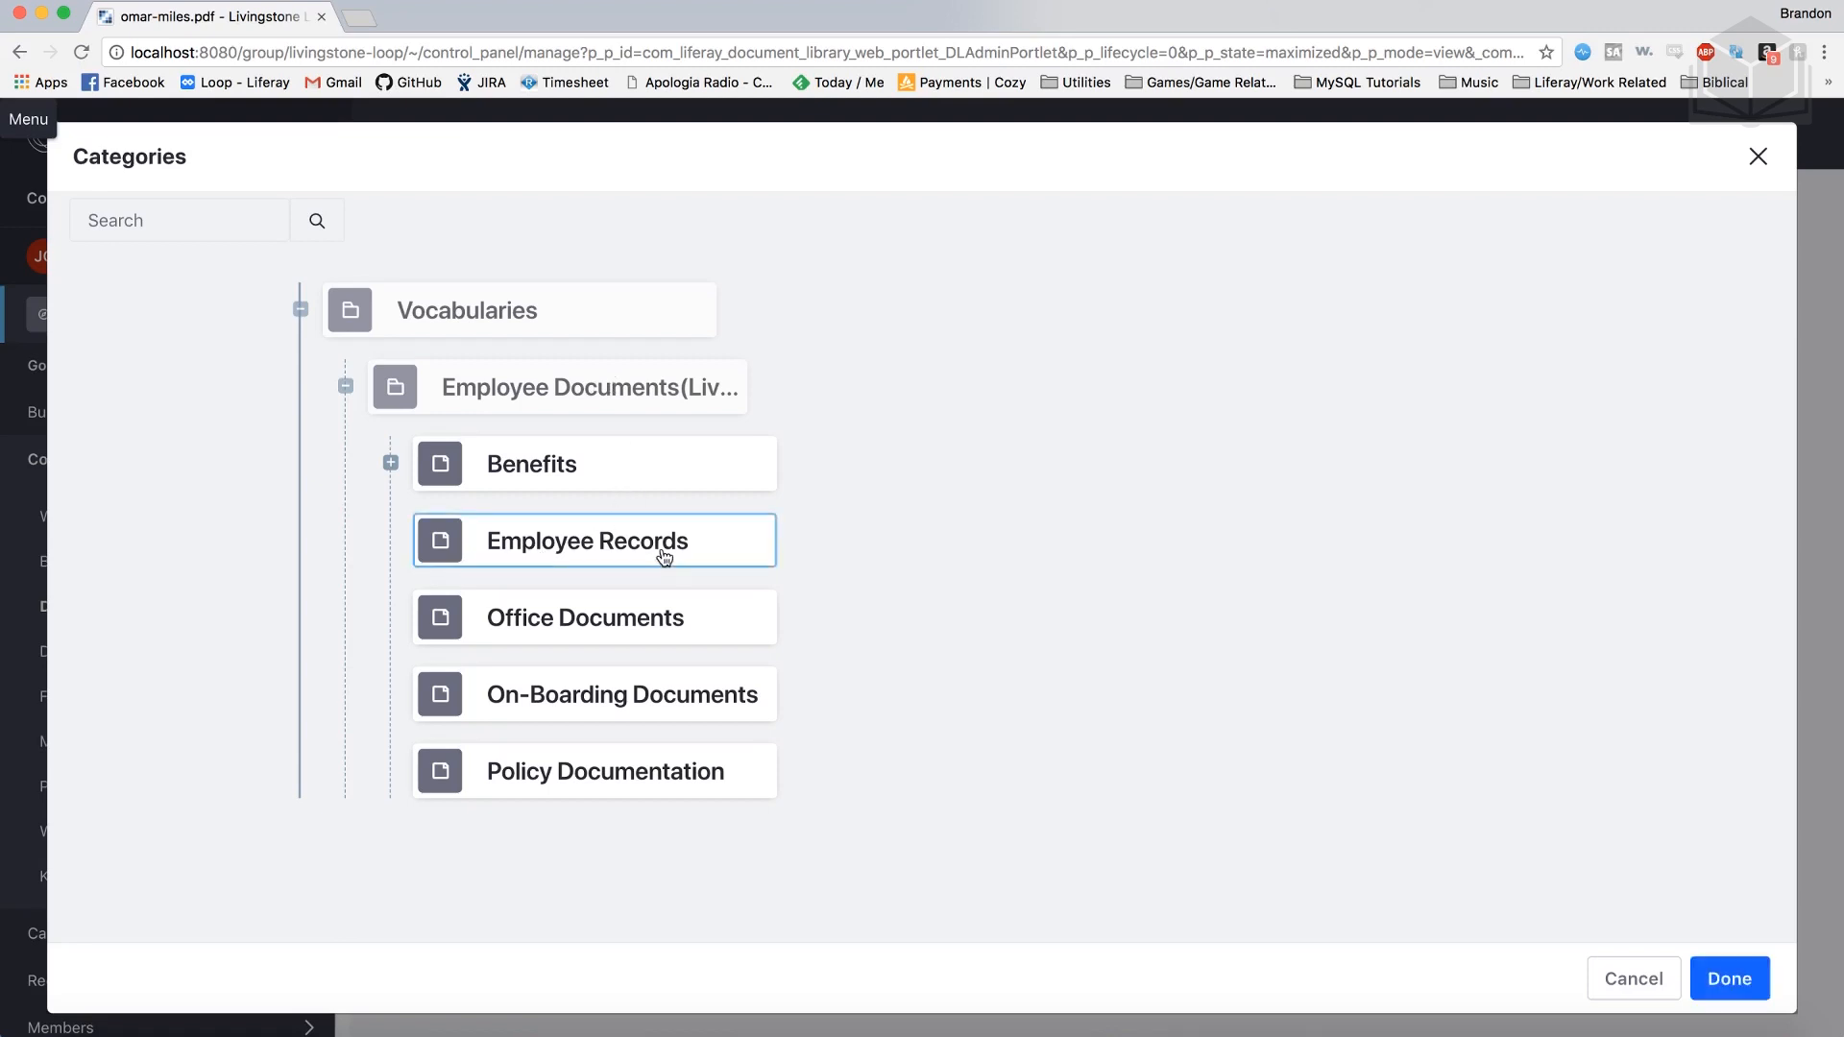
click(1724, 996)
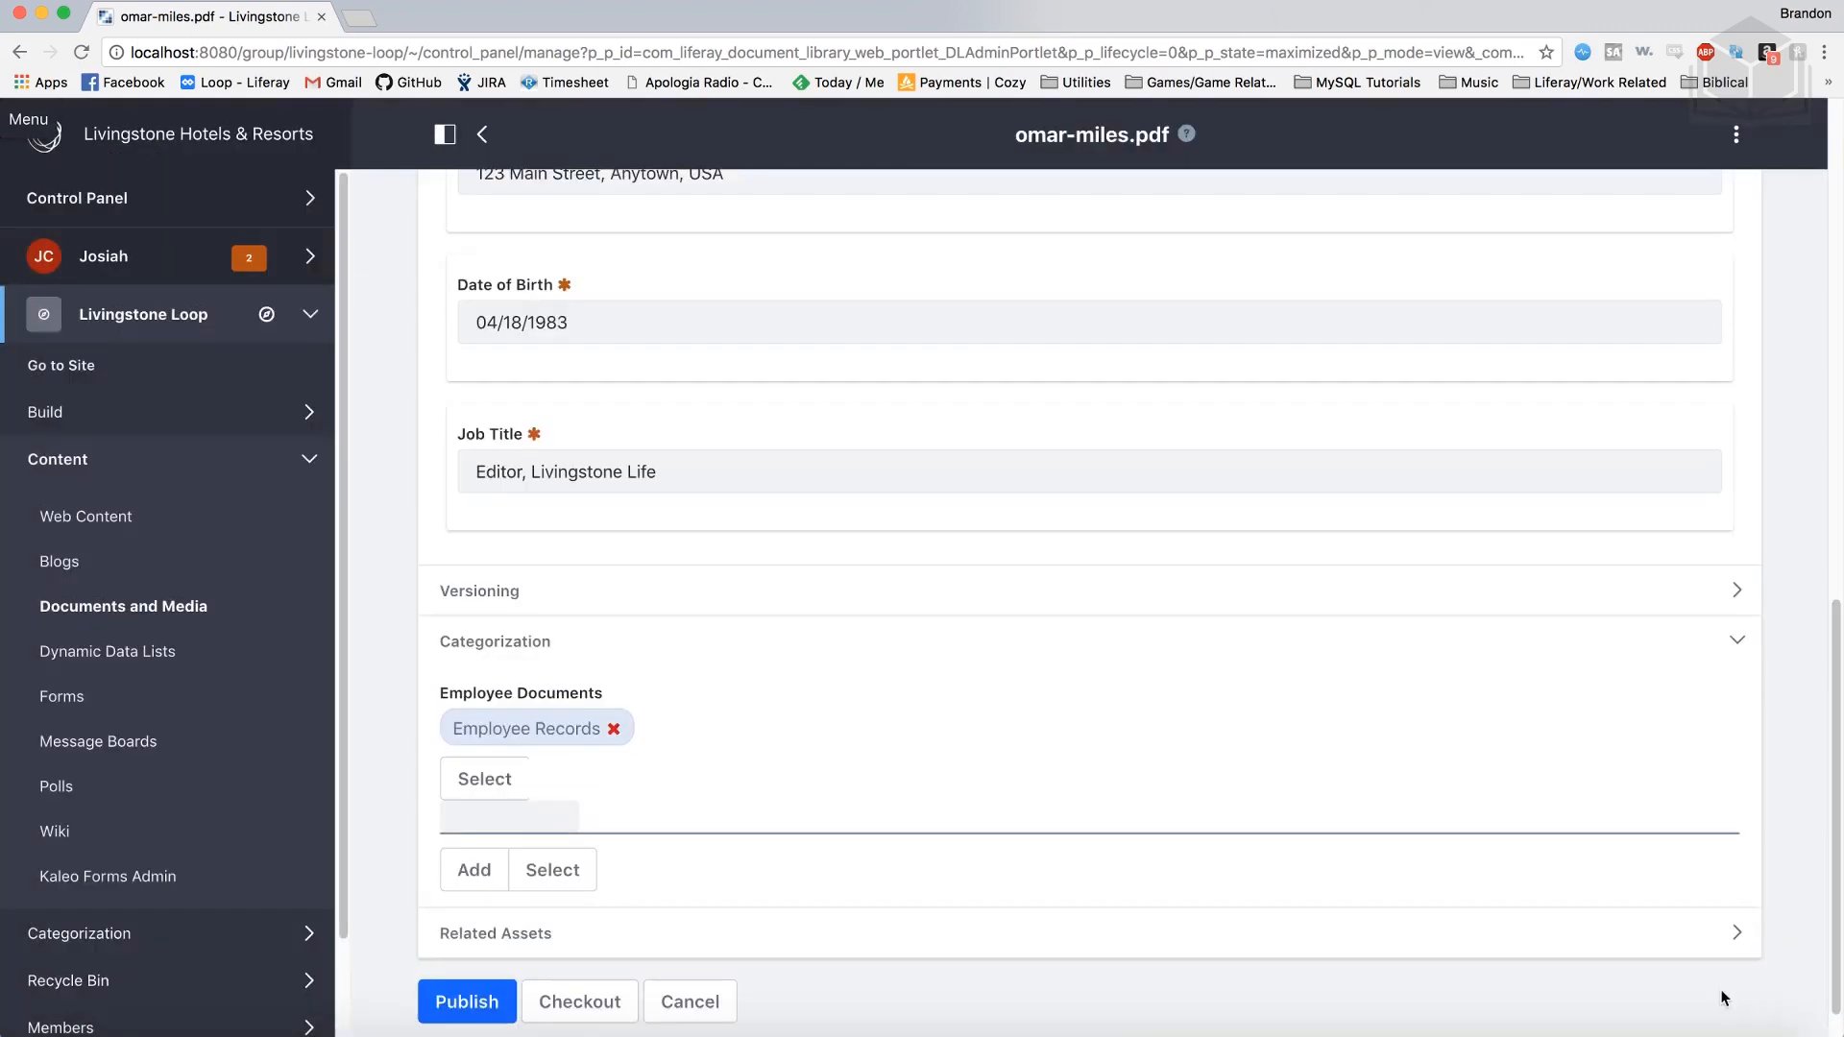
click(485, 1002)
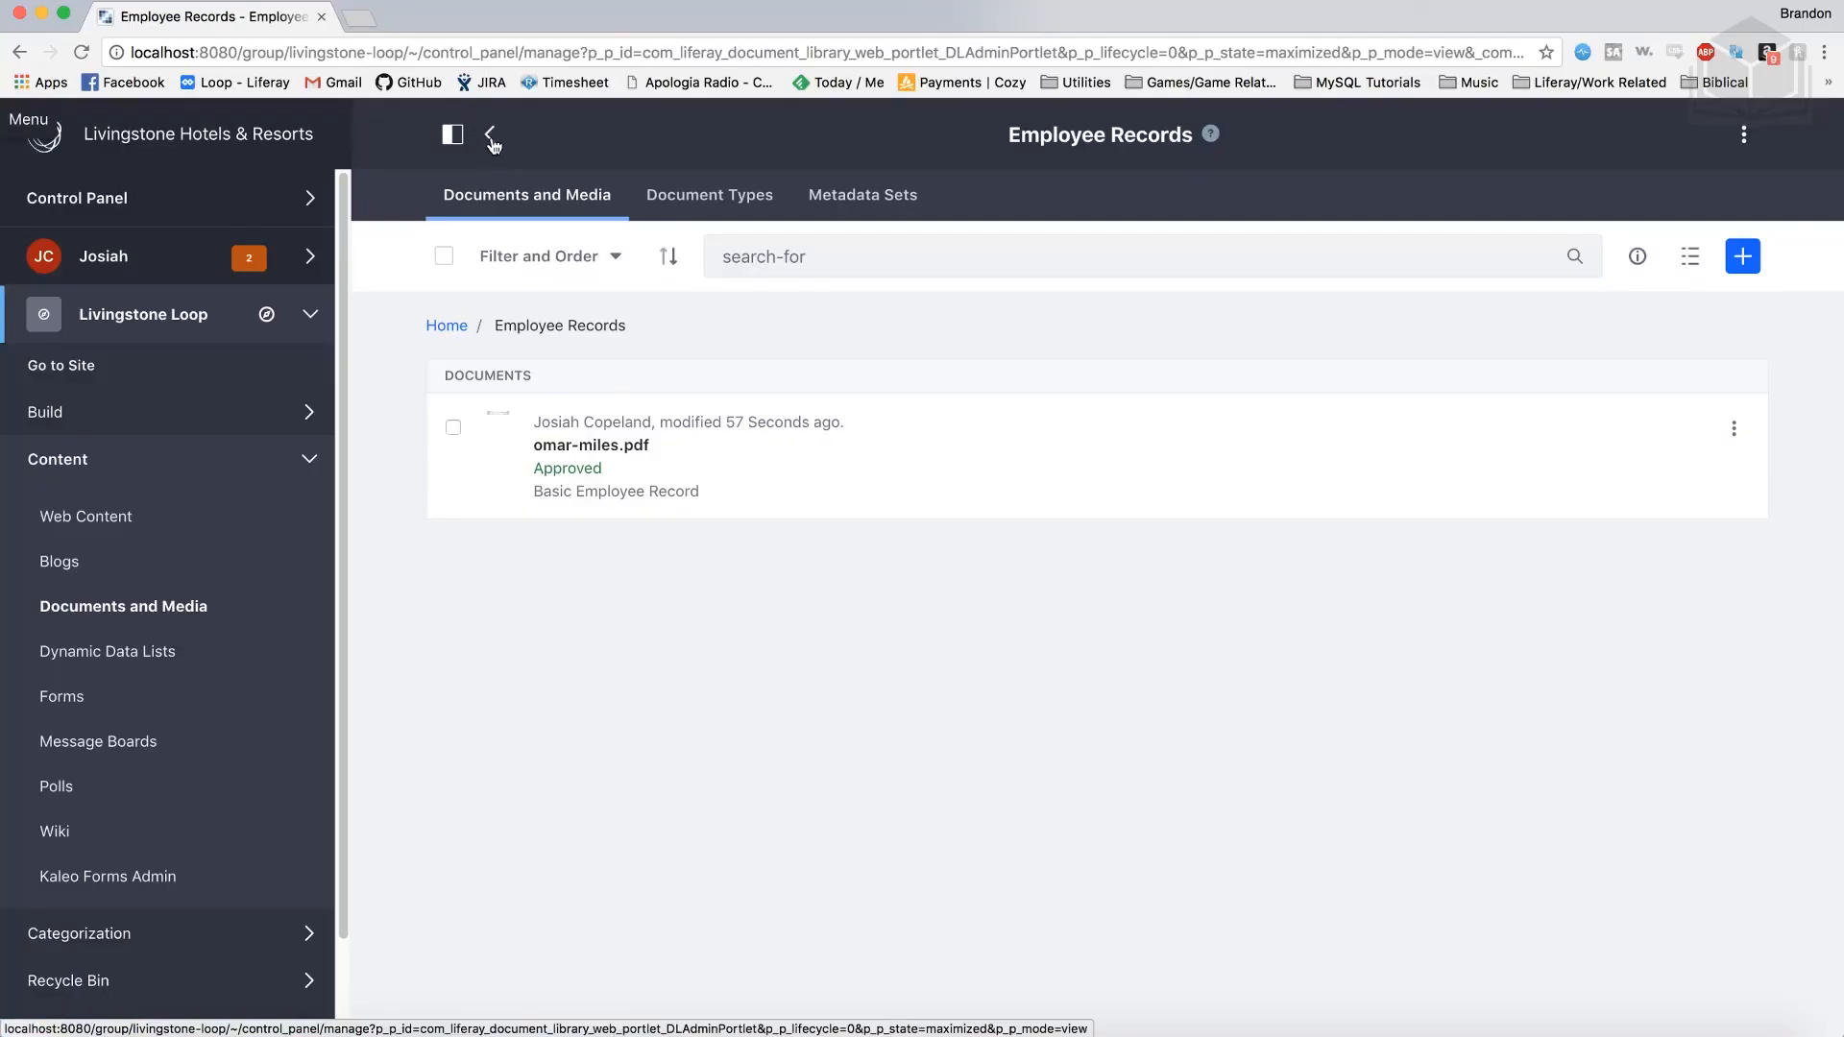
Step: Create and save a folder named Employee Handbook at the top level of the site's Documents and Media
click(490, 139)
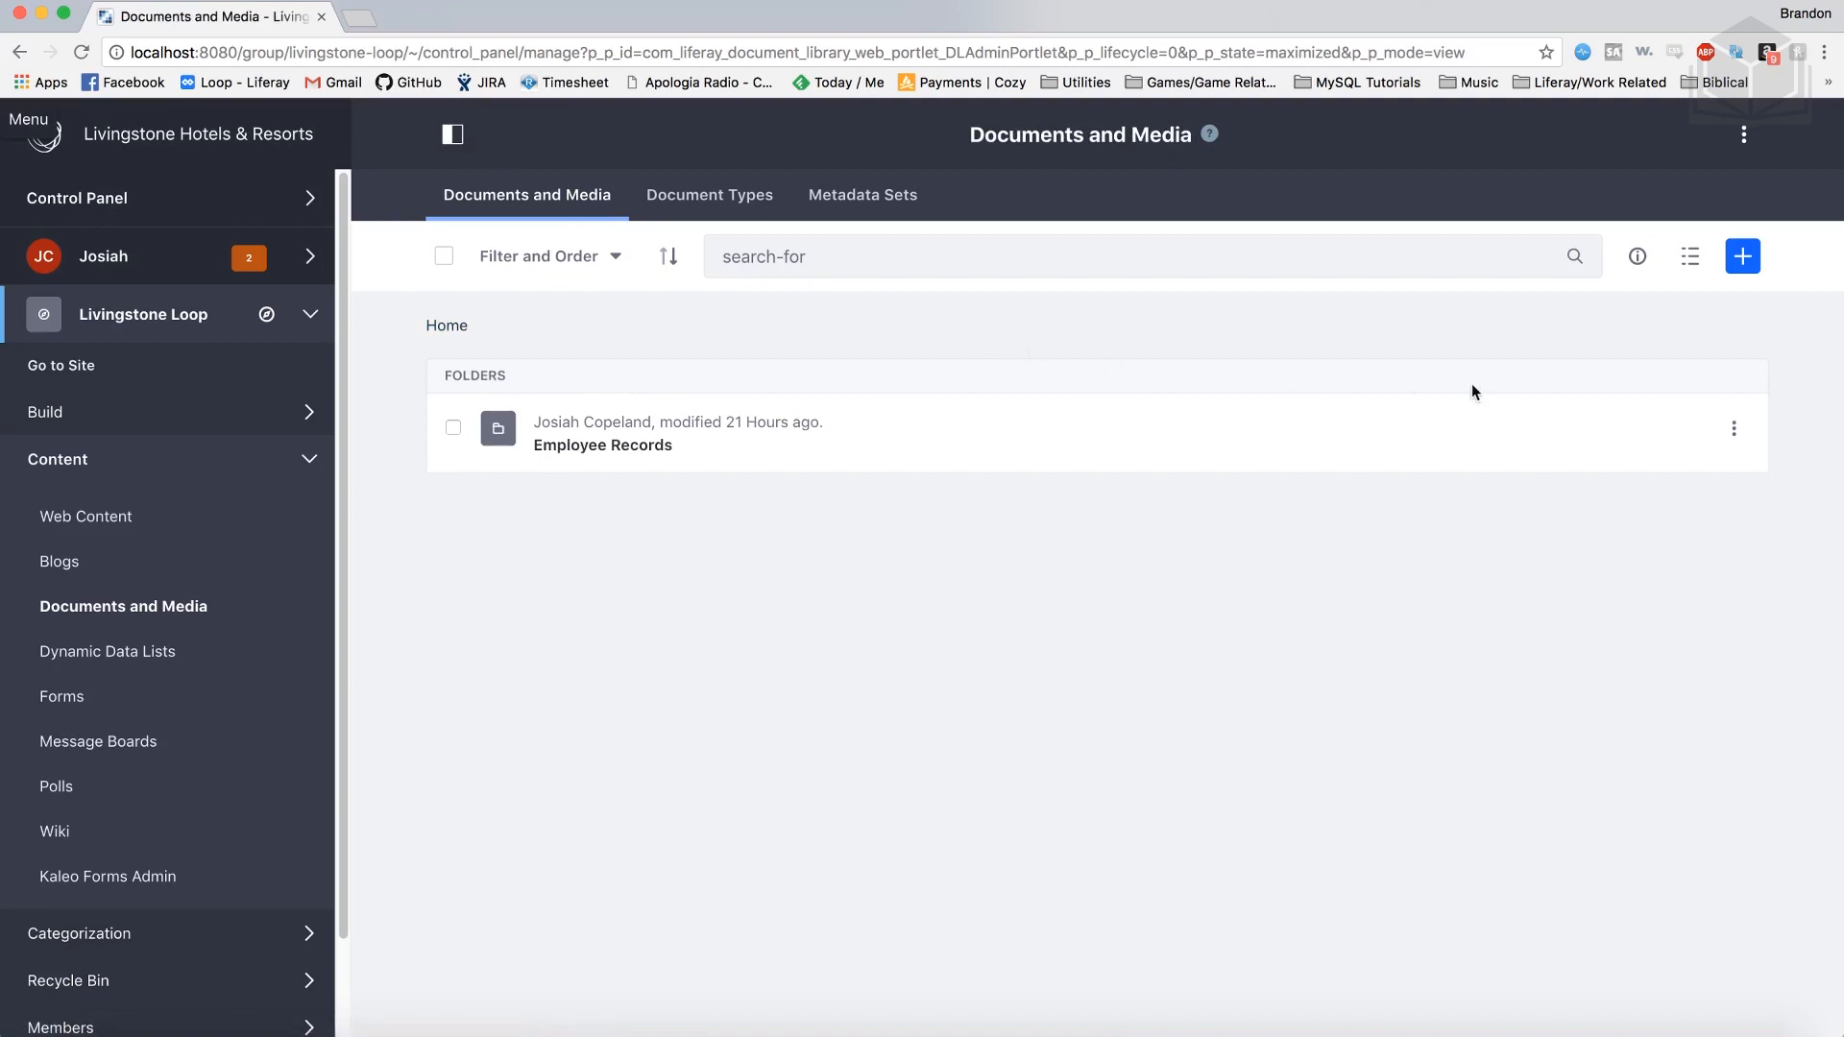
click(1742, 256)
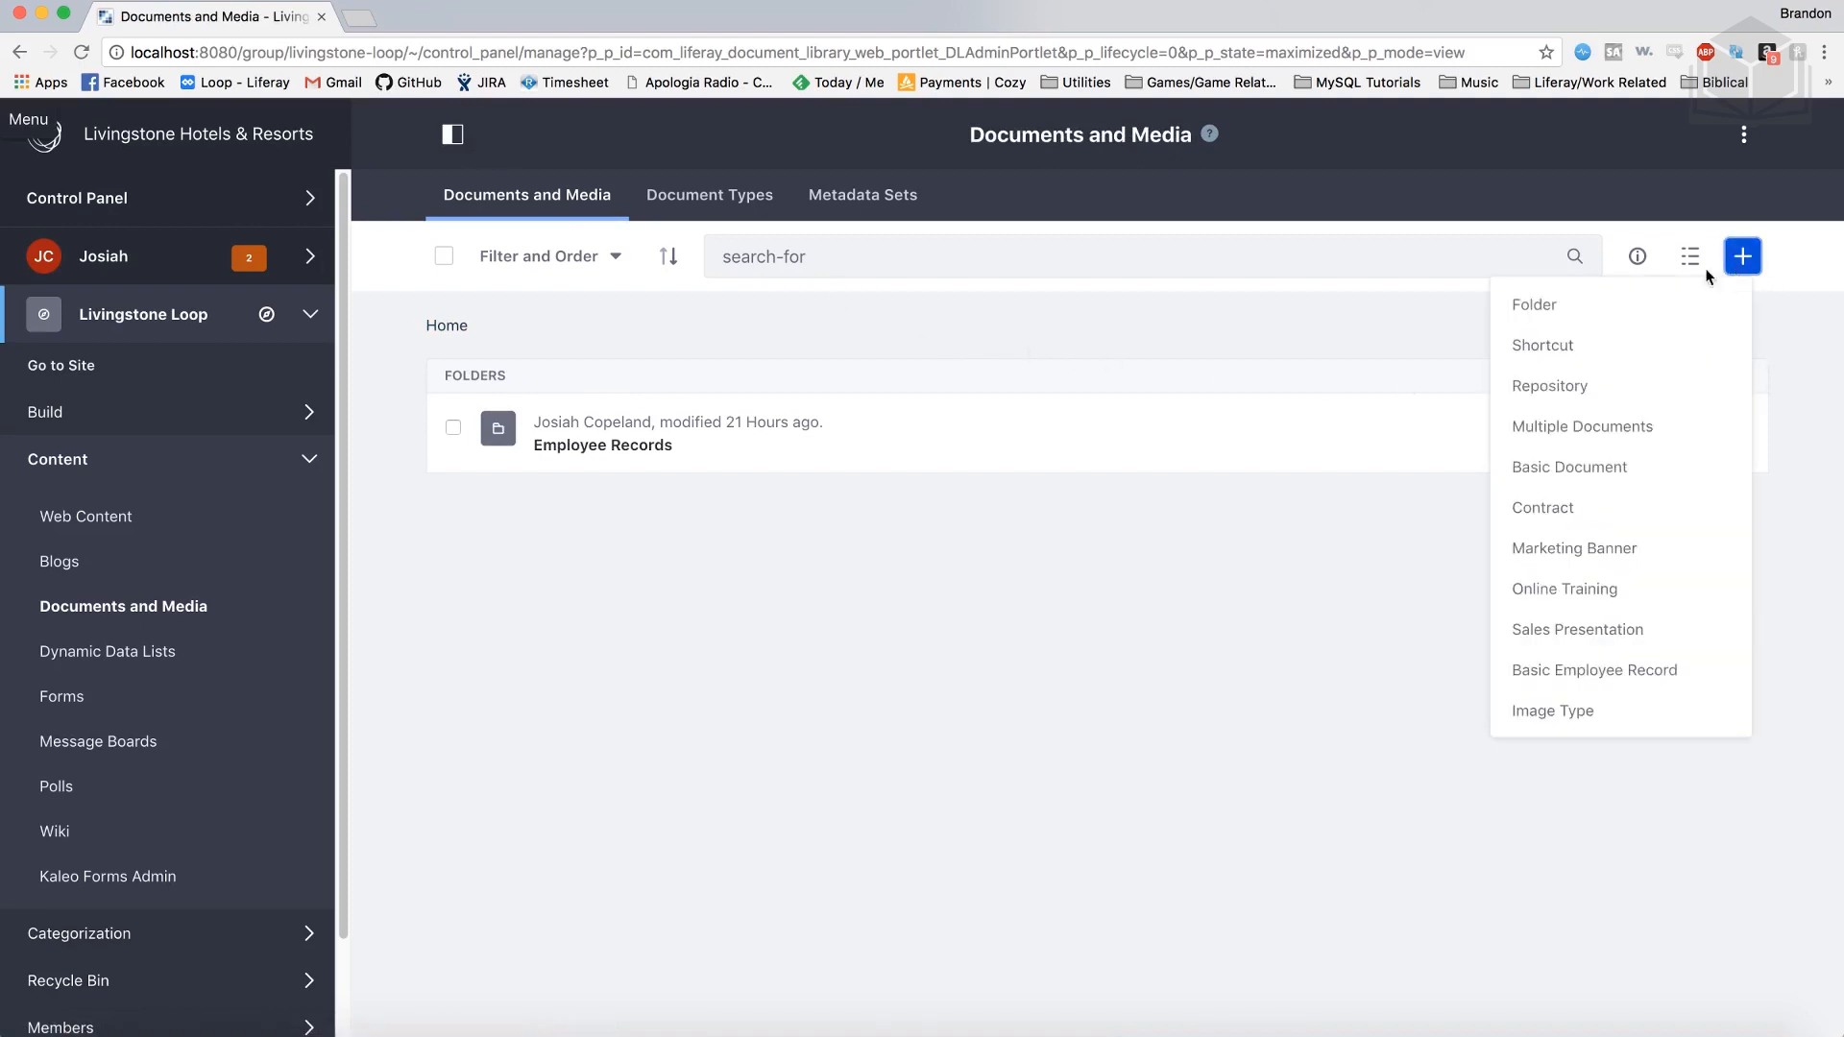
click(1603, 306)
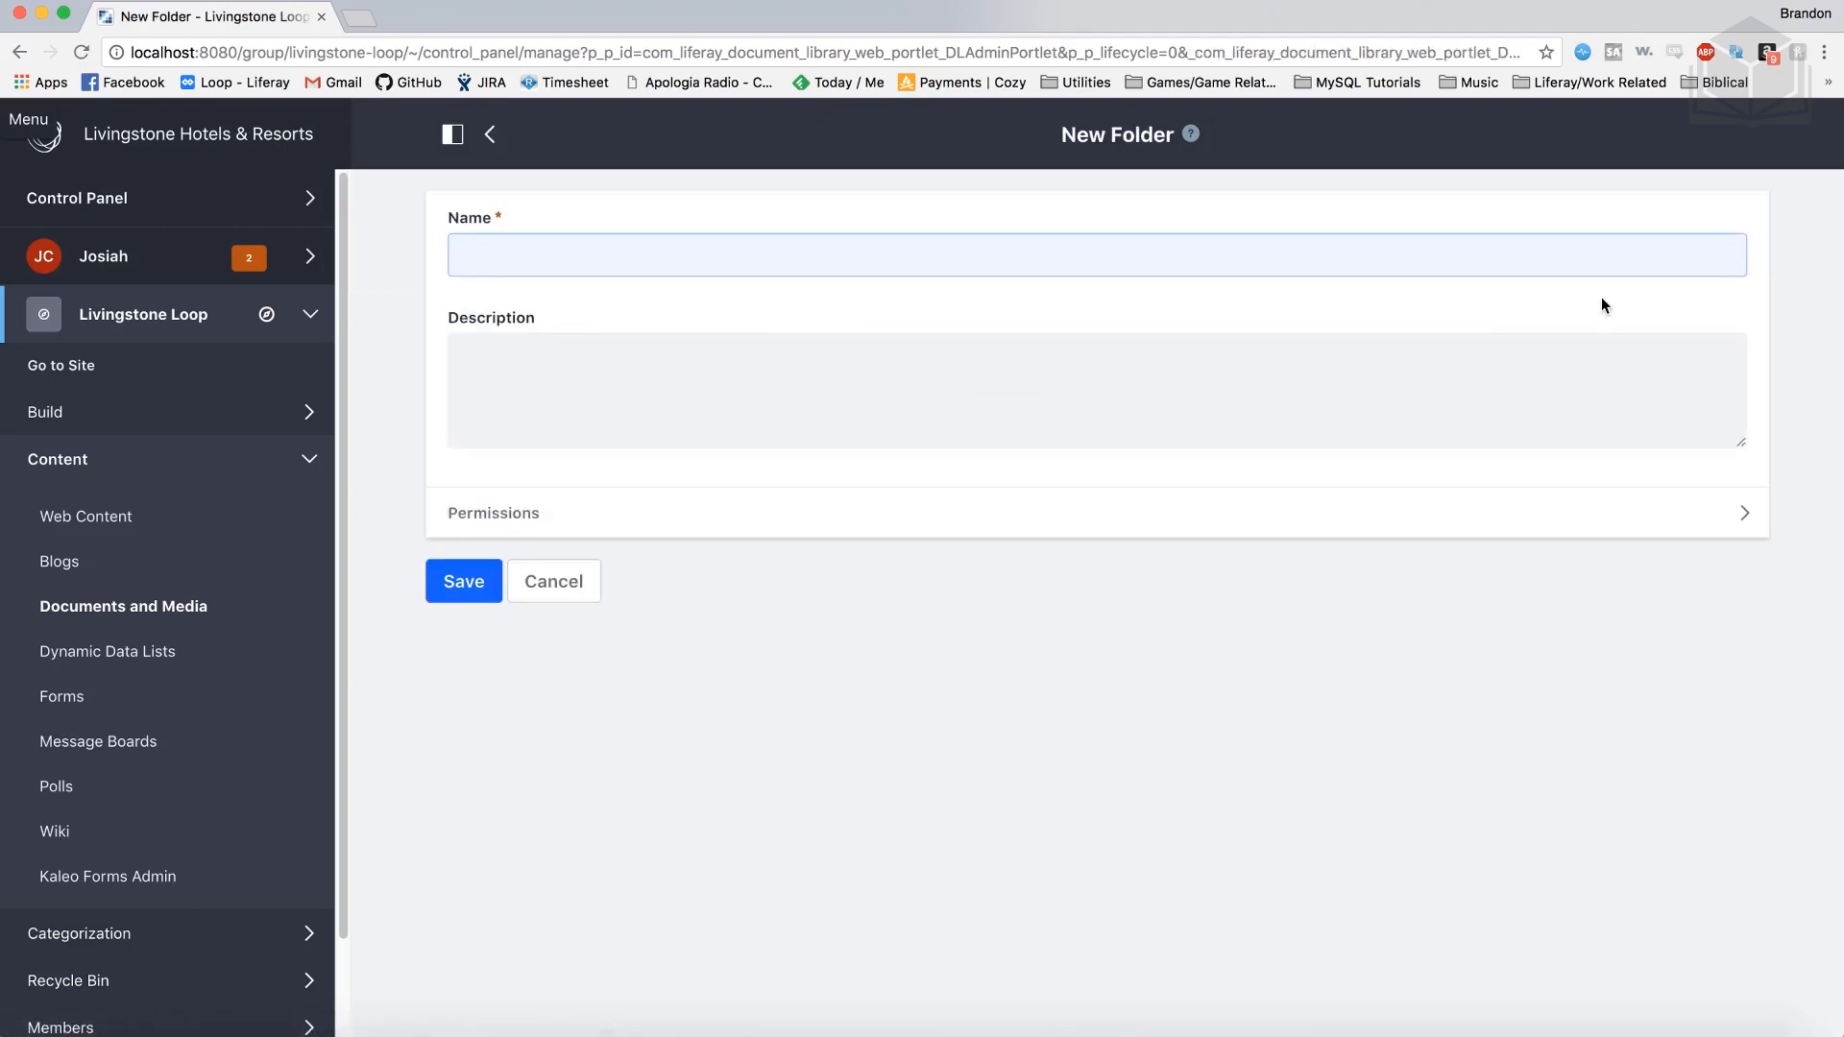
text(Employee H)
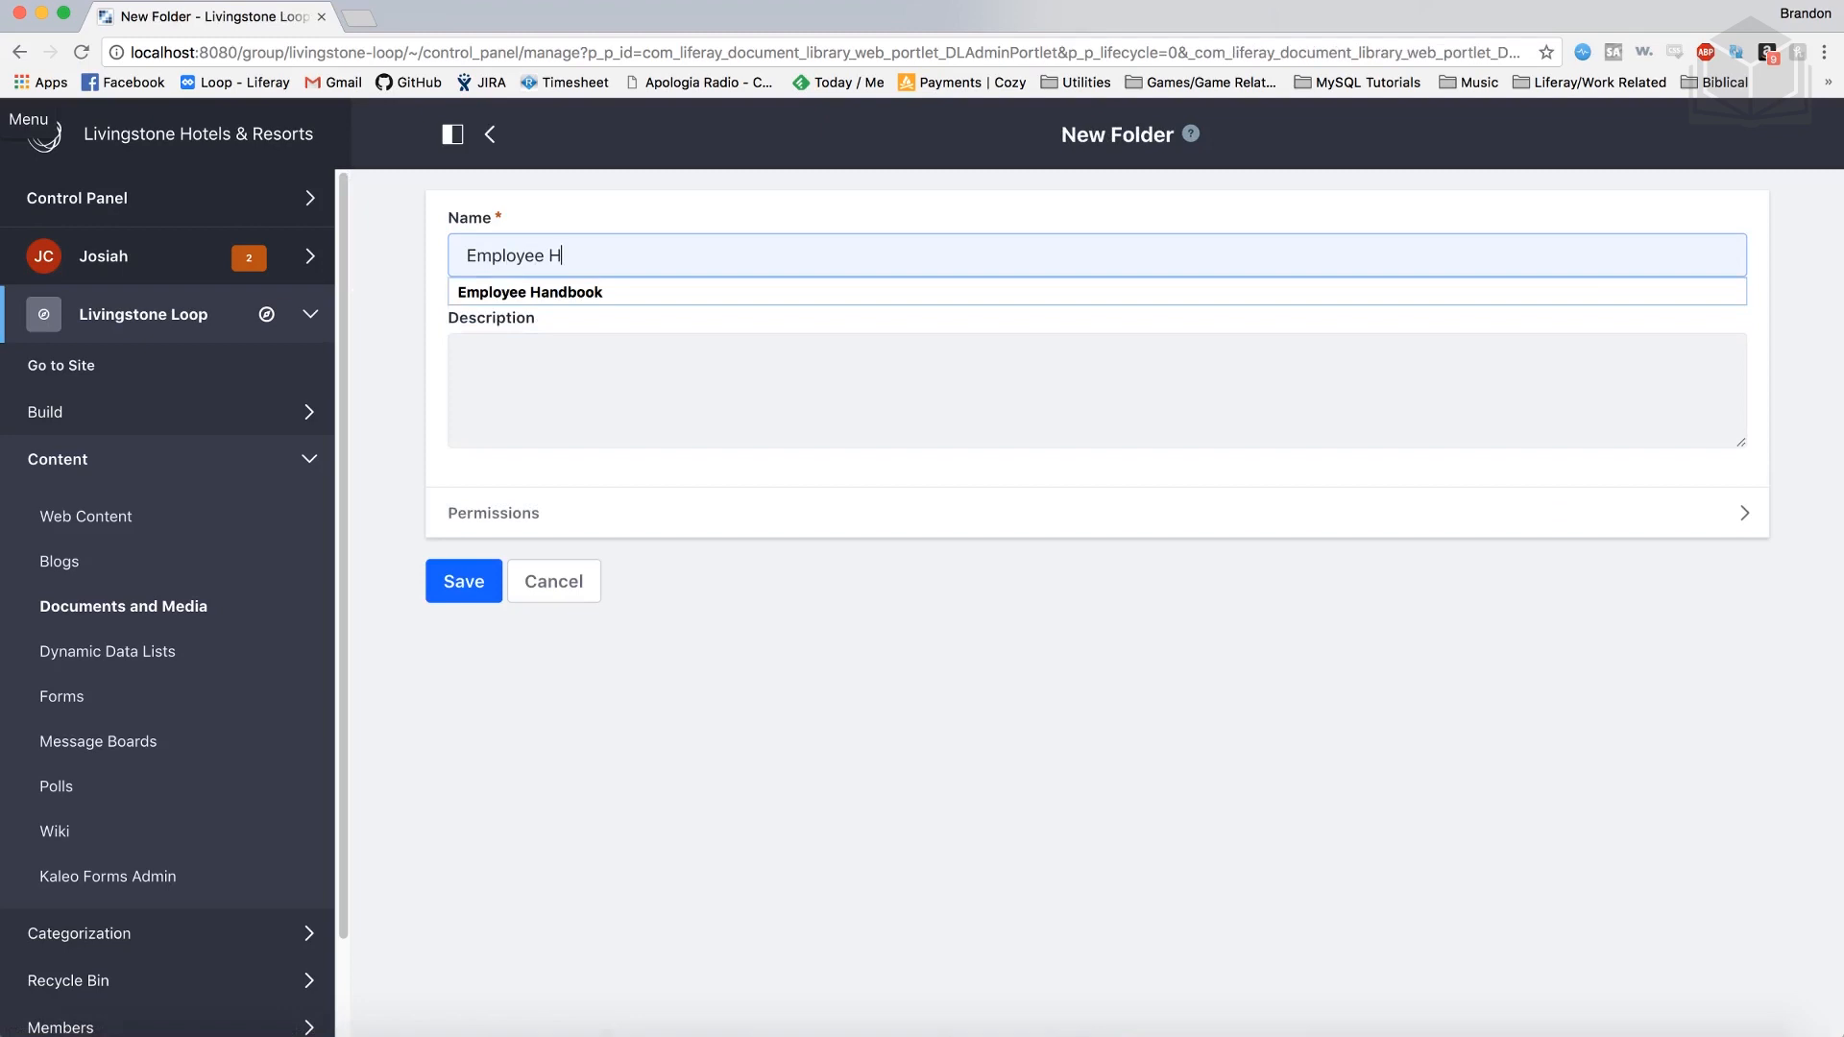
key(Down)
key(Return)
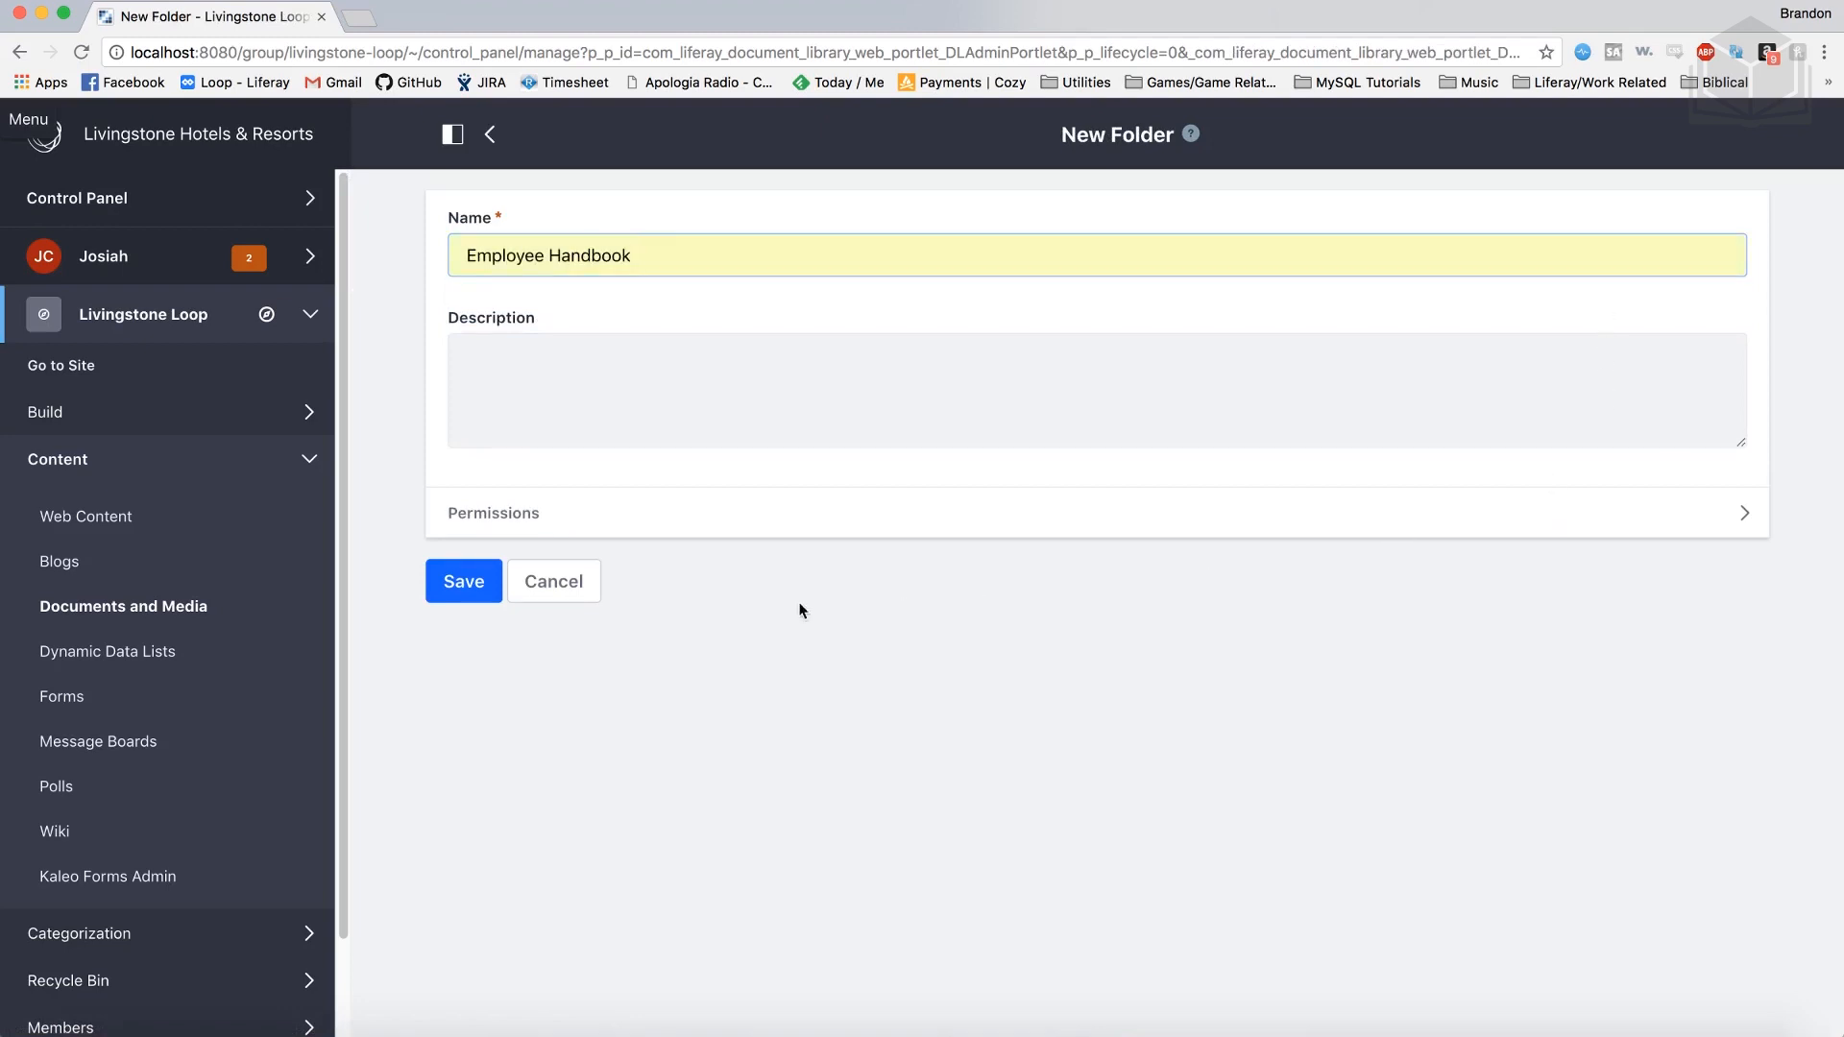
click(468, 597)
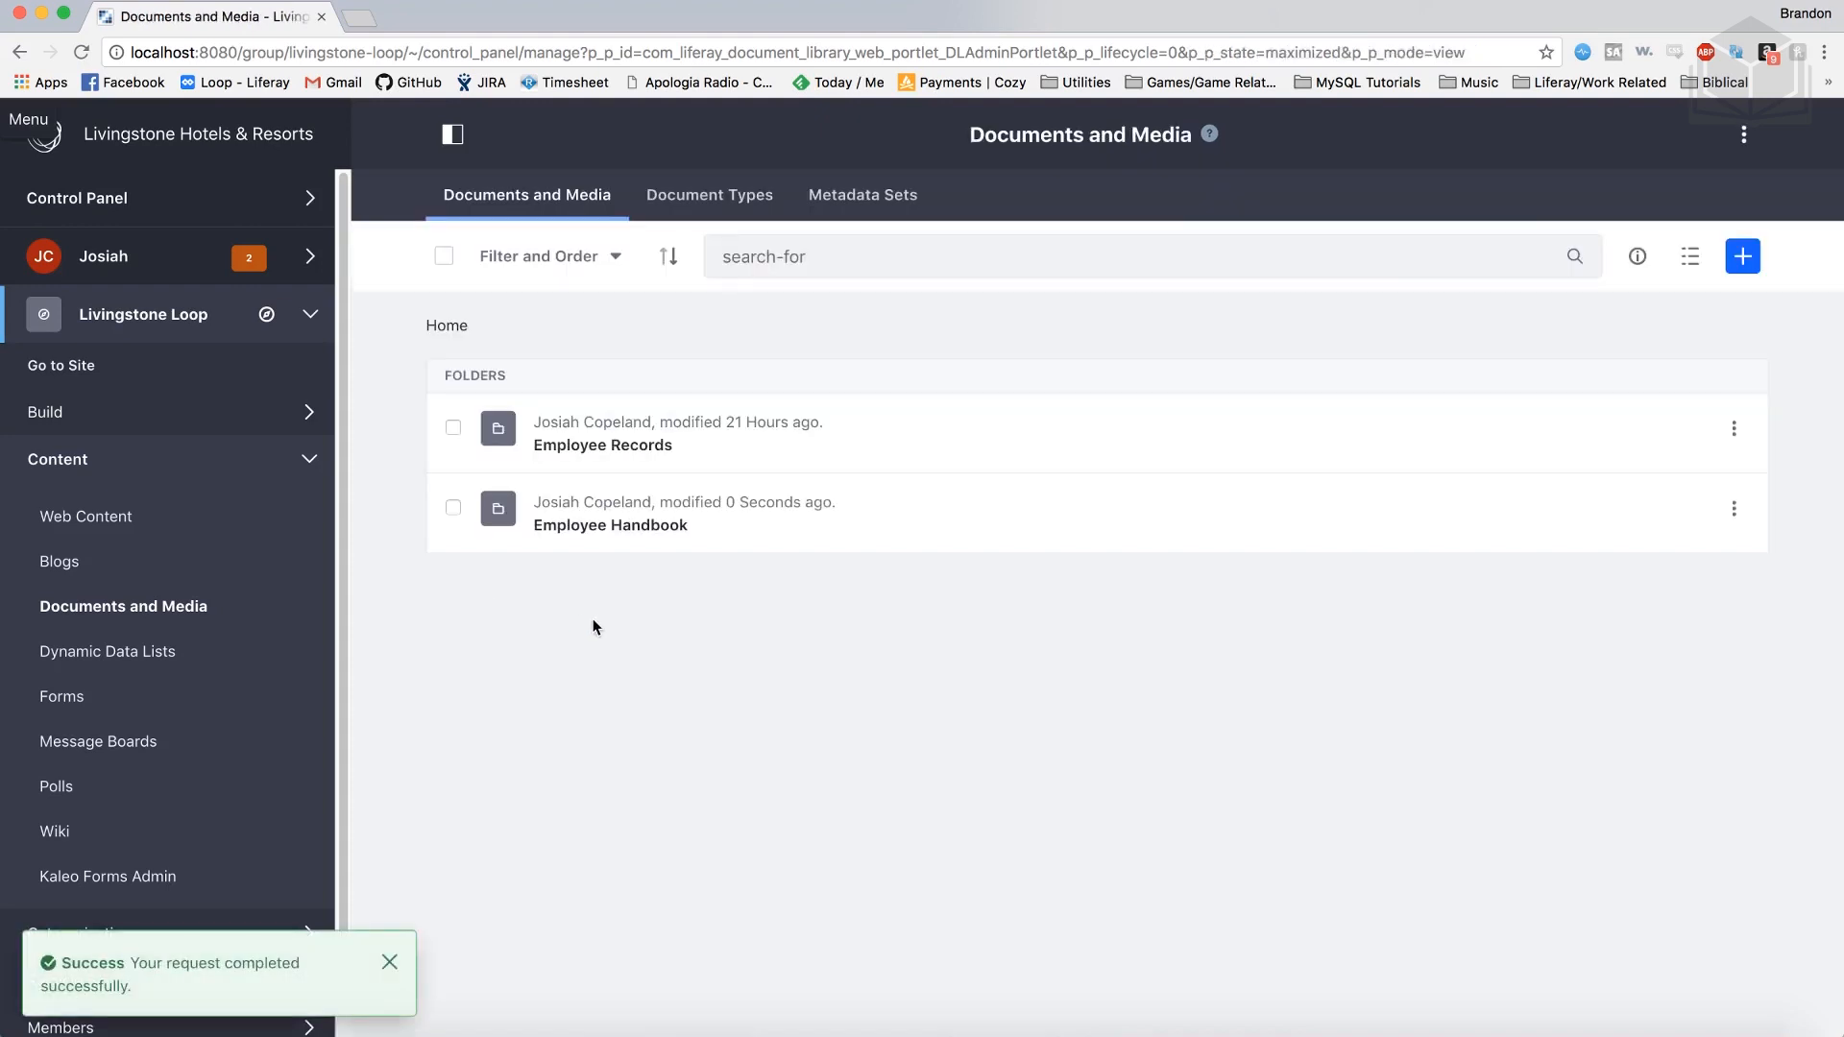
Step: Start a new Basic Document in the Employee Handbook folder using the file handbook.pdf
click(627, 527)
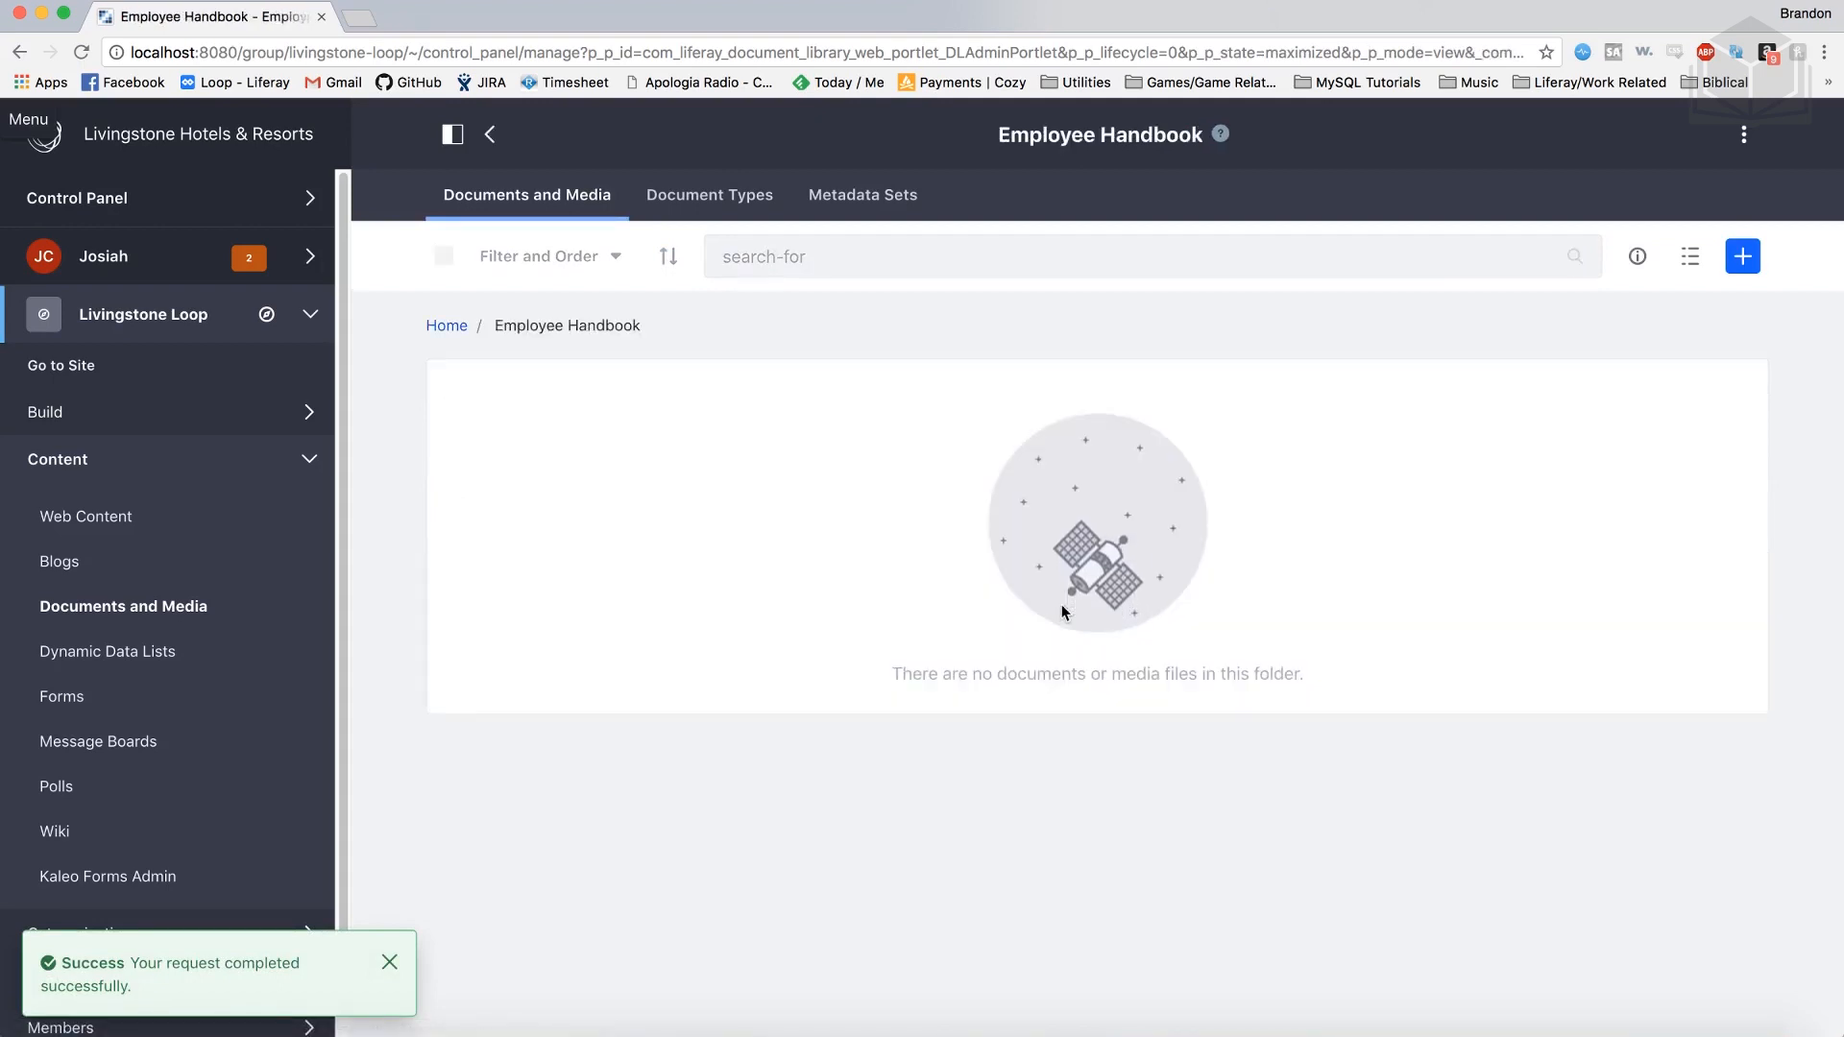
click(1746, 259)
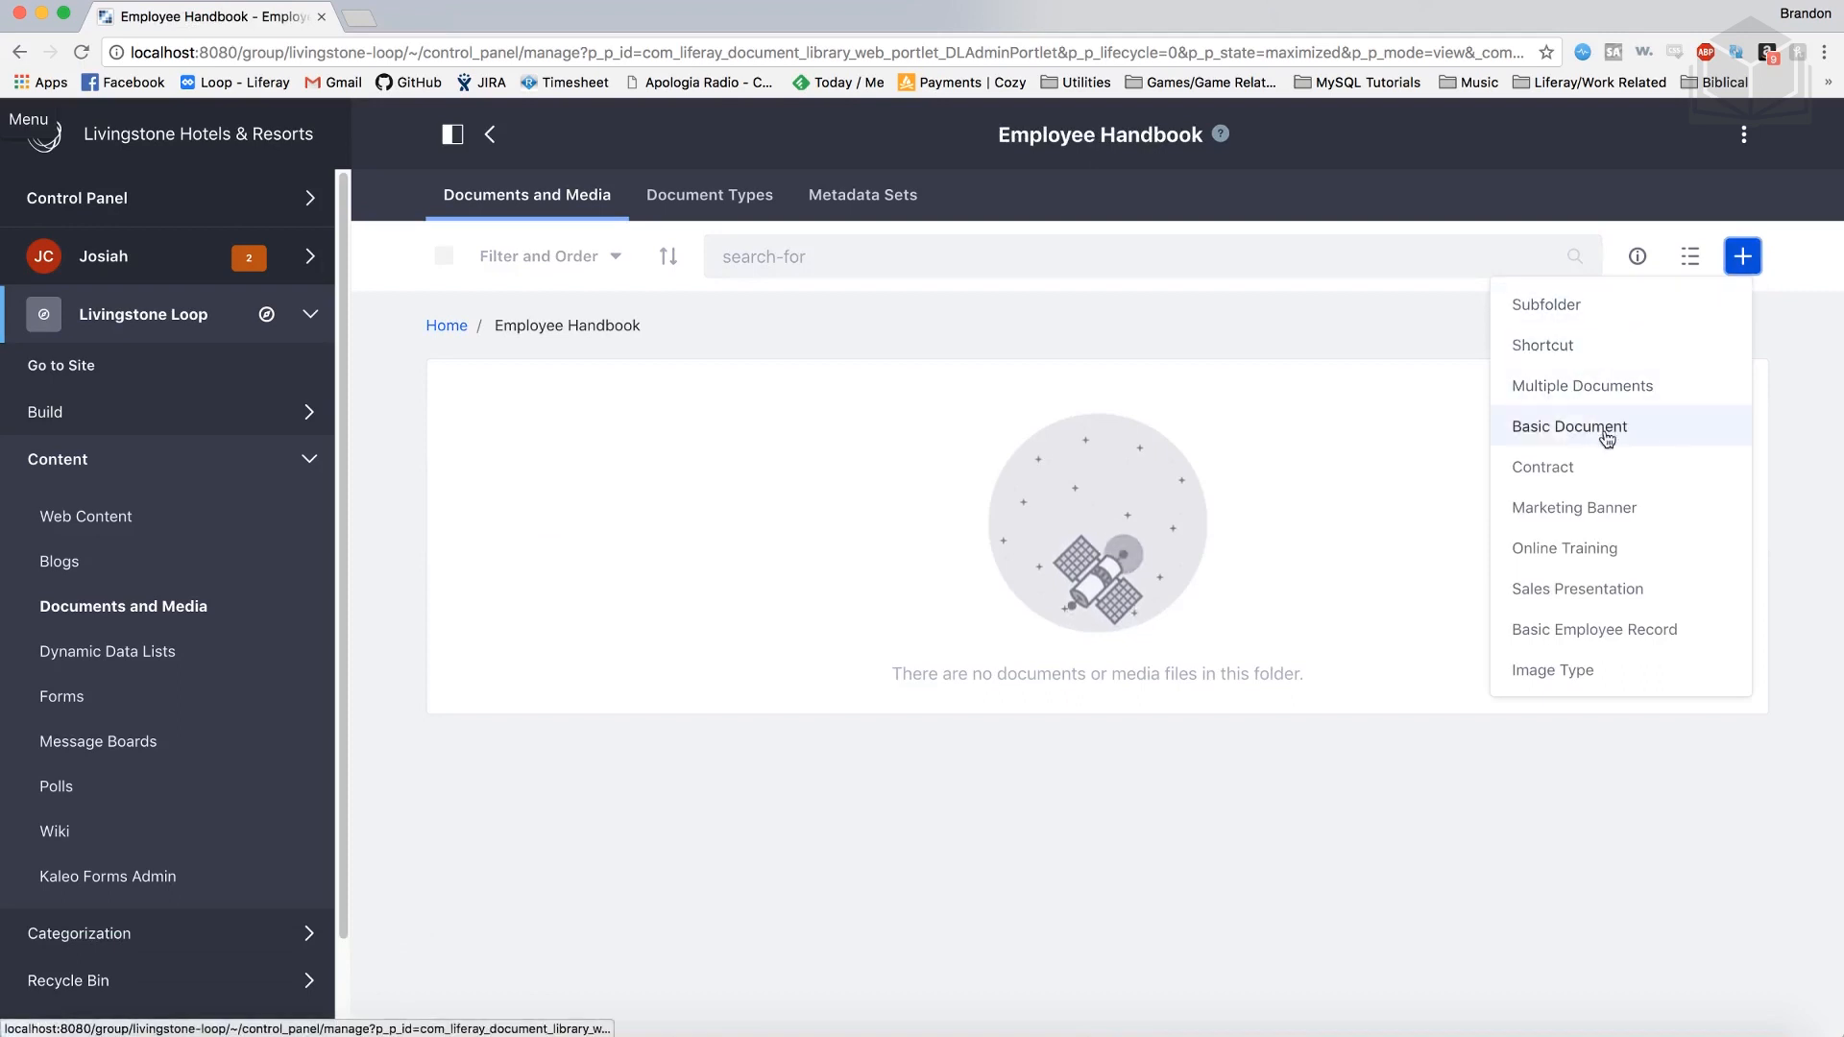
click(1651, 437)
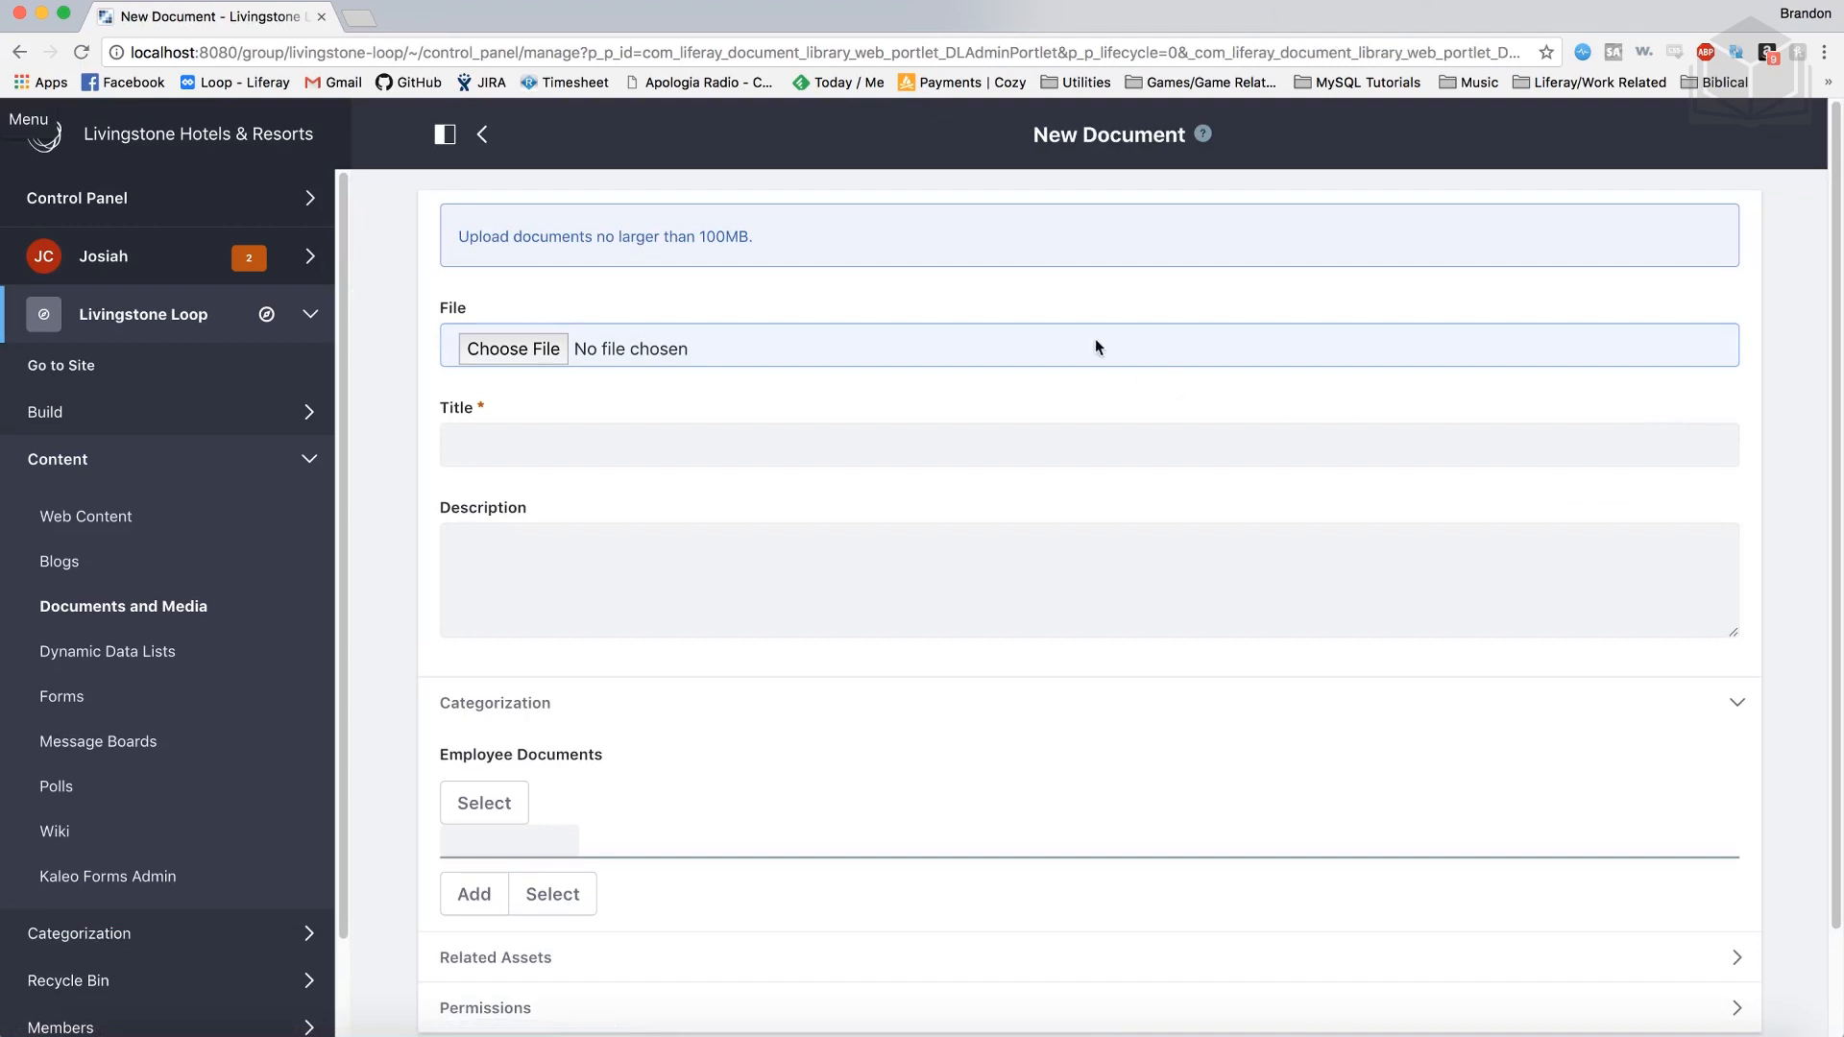
click(533, 352)
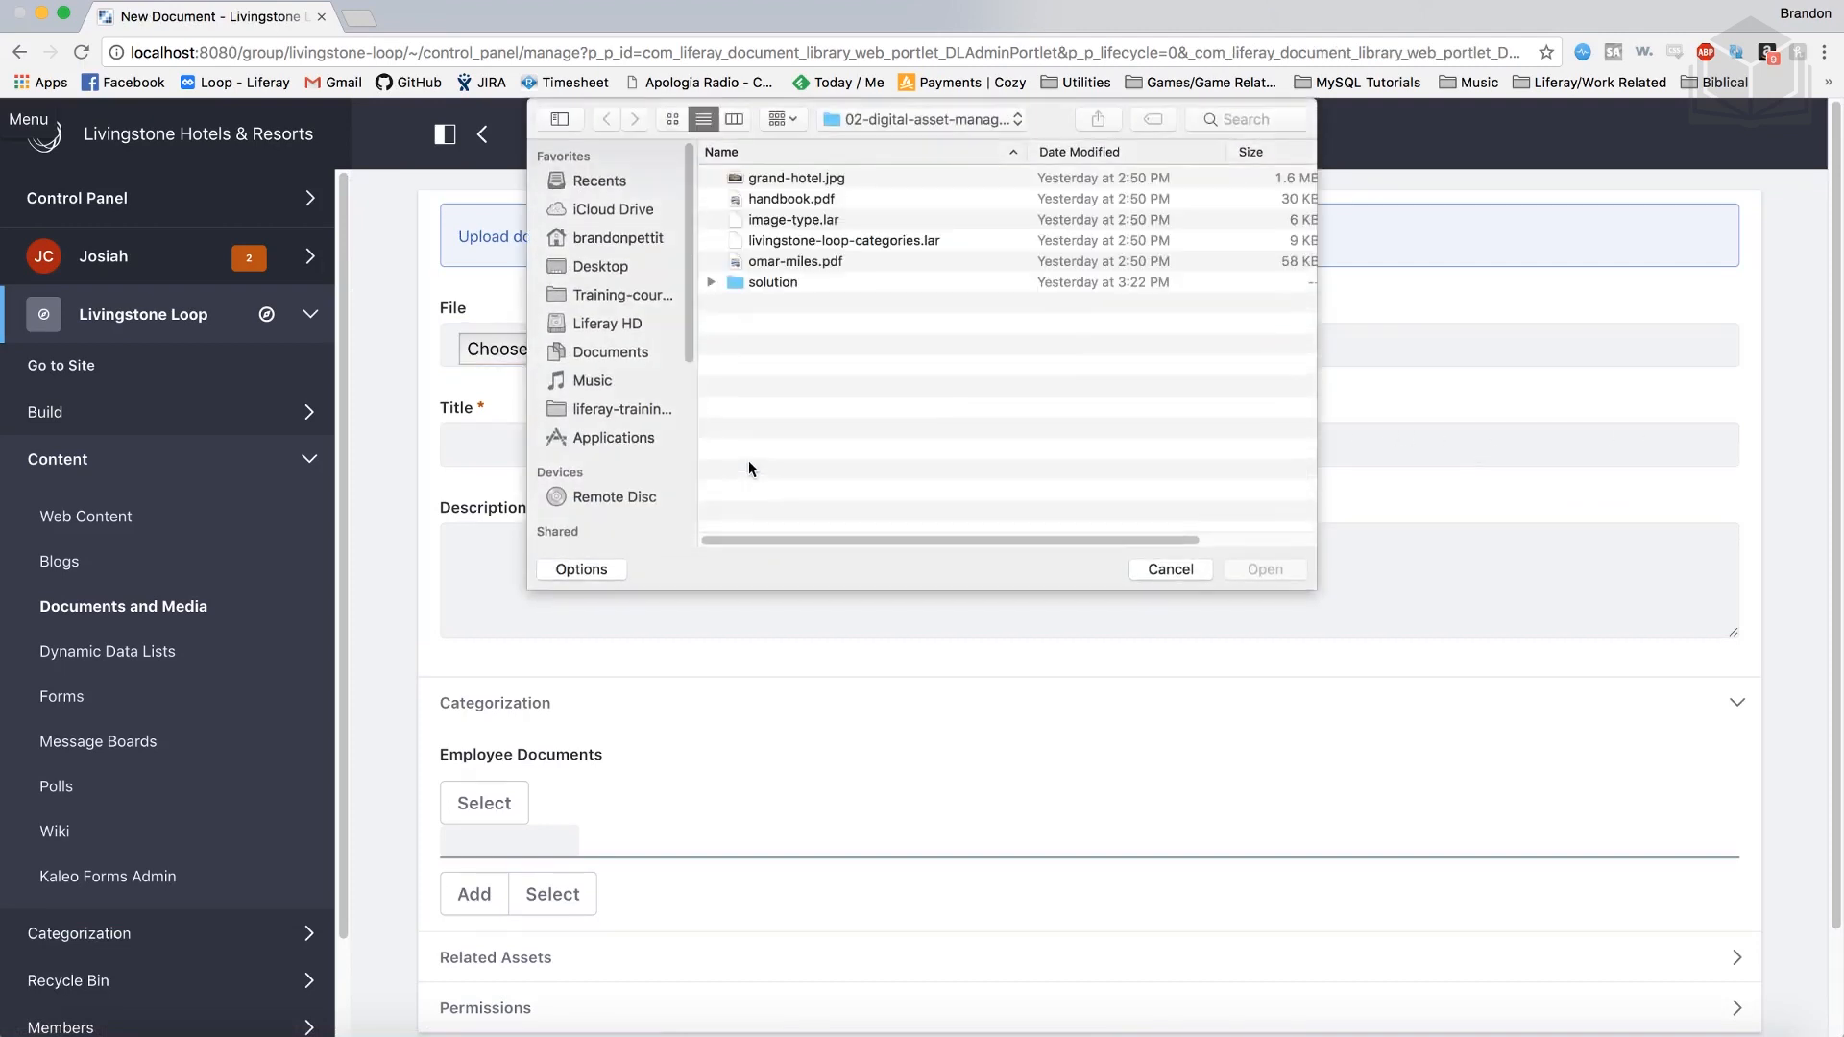
click(793, 203)
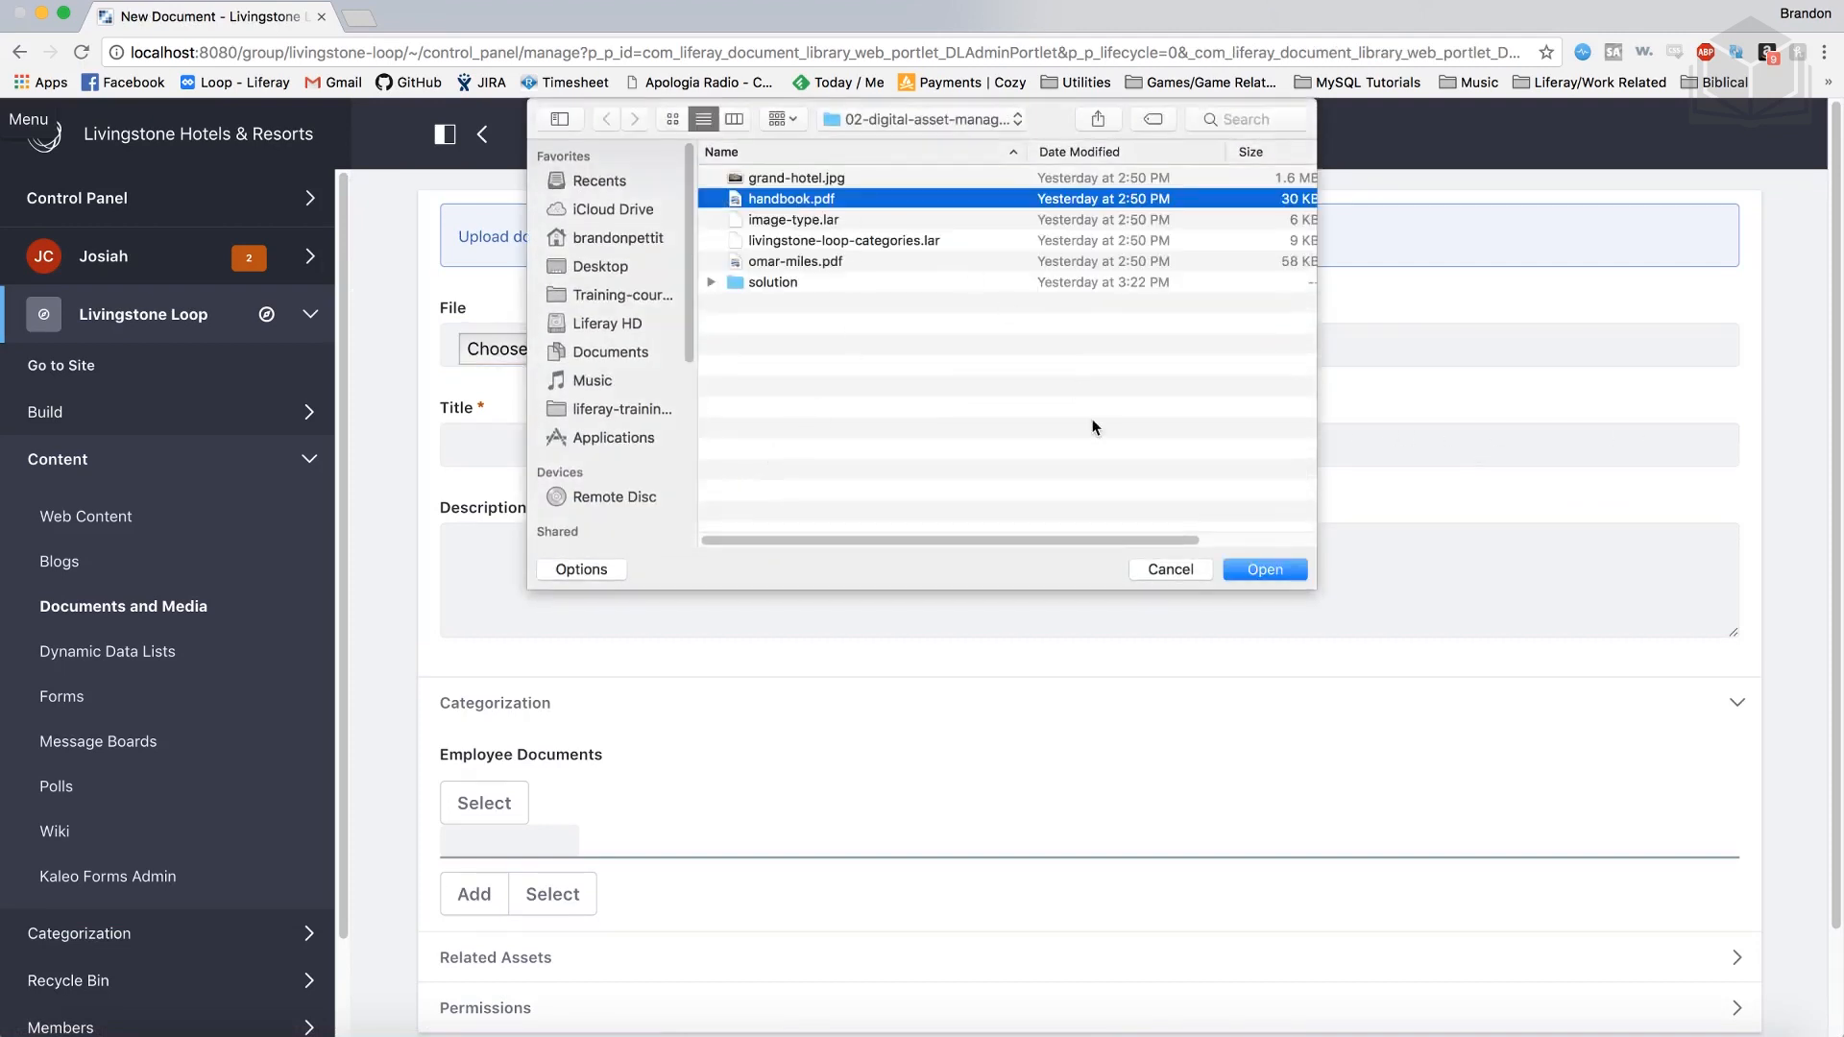
click(1266, 569)
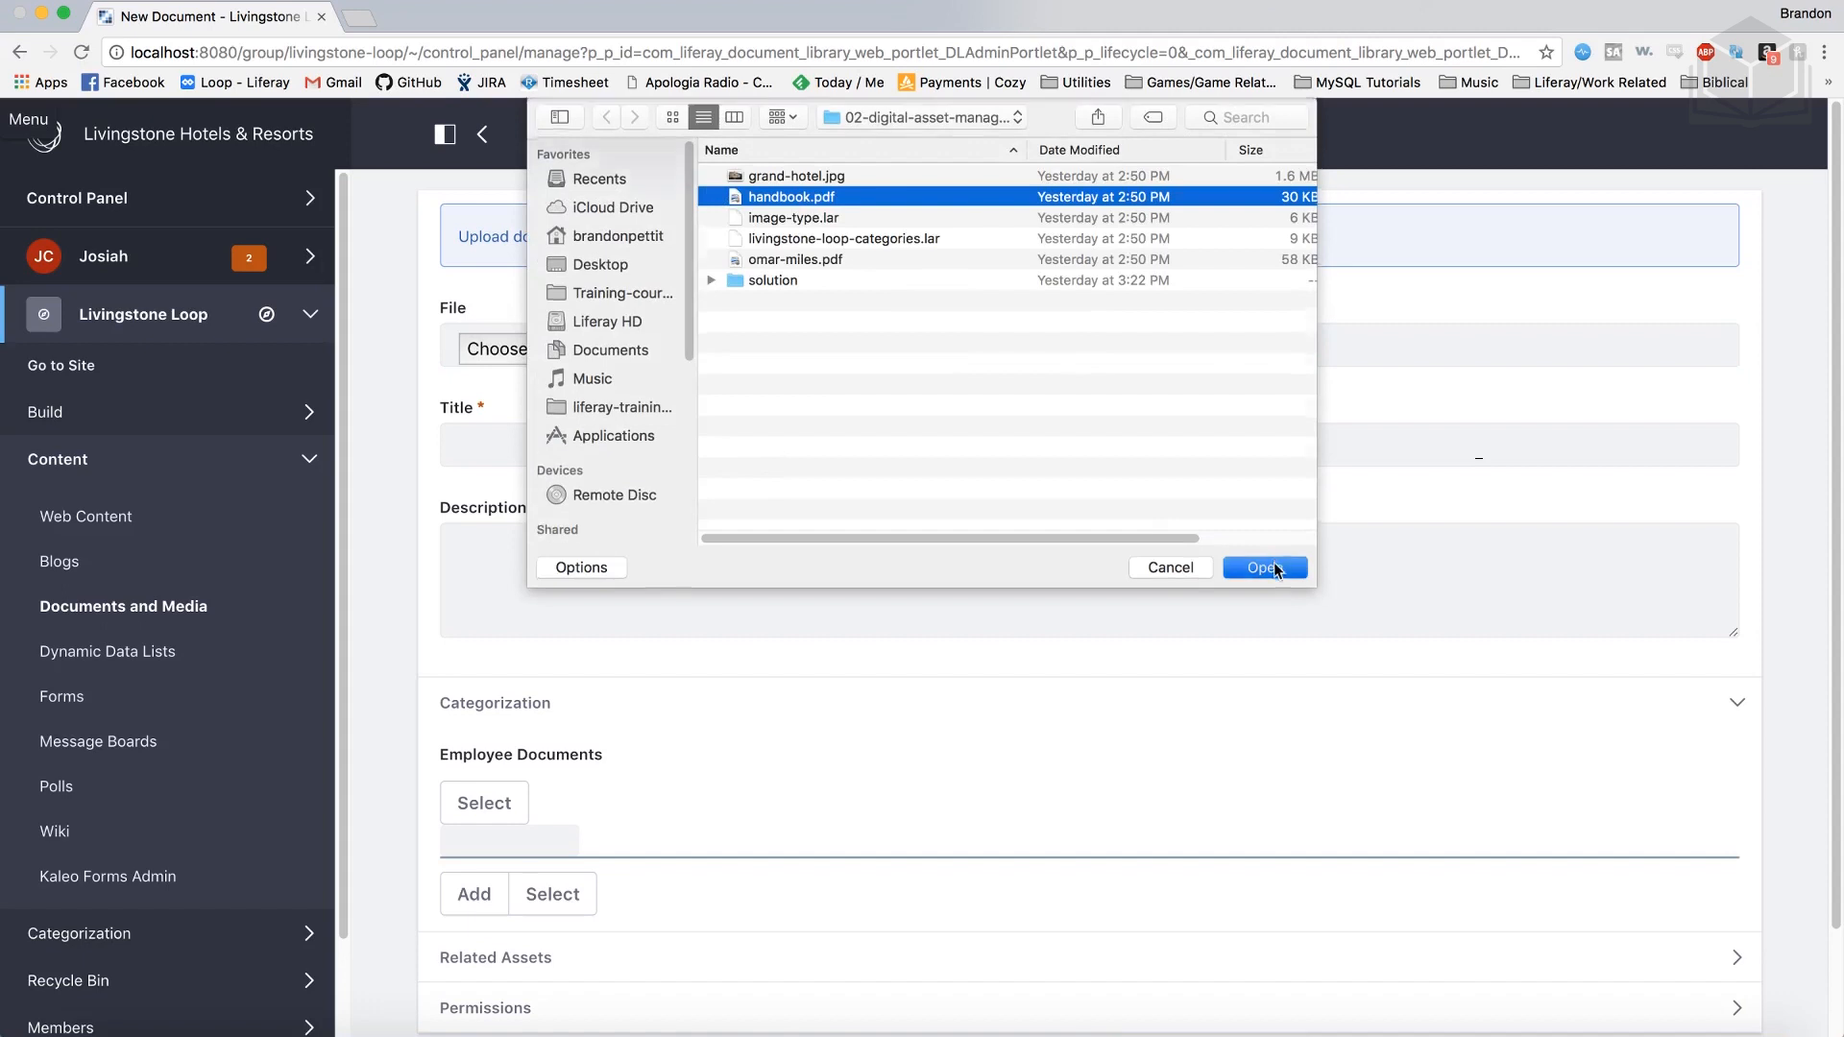
Step: Assign the On-Boarding Documents category to the new handbook document and publish it
scroll(944, 604, down, 2)
scroll(945, 603, down, 1)
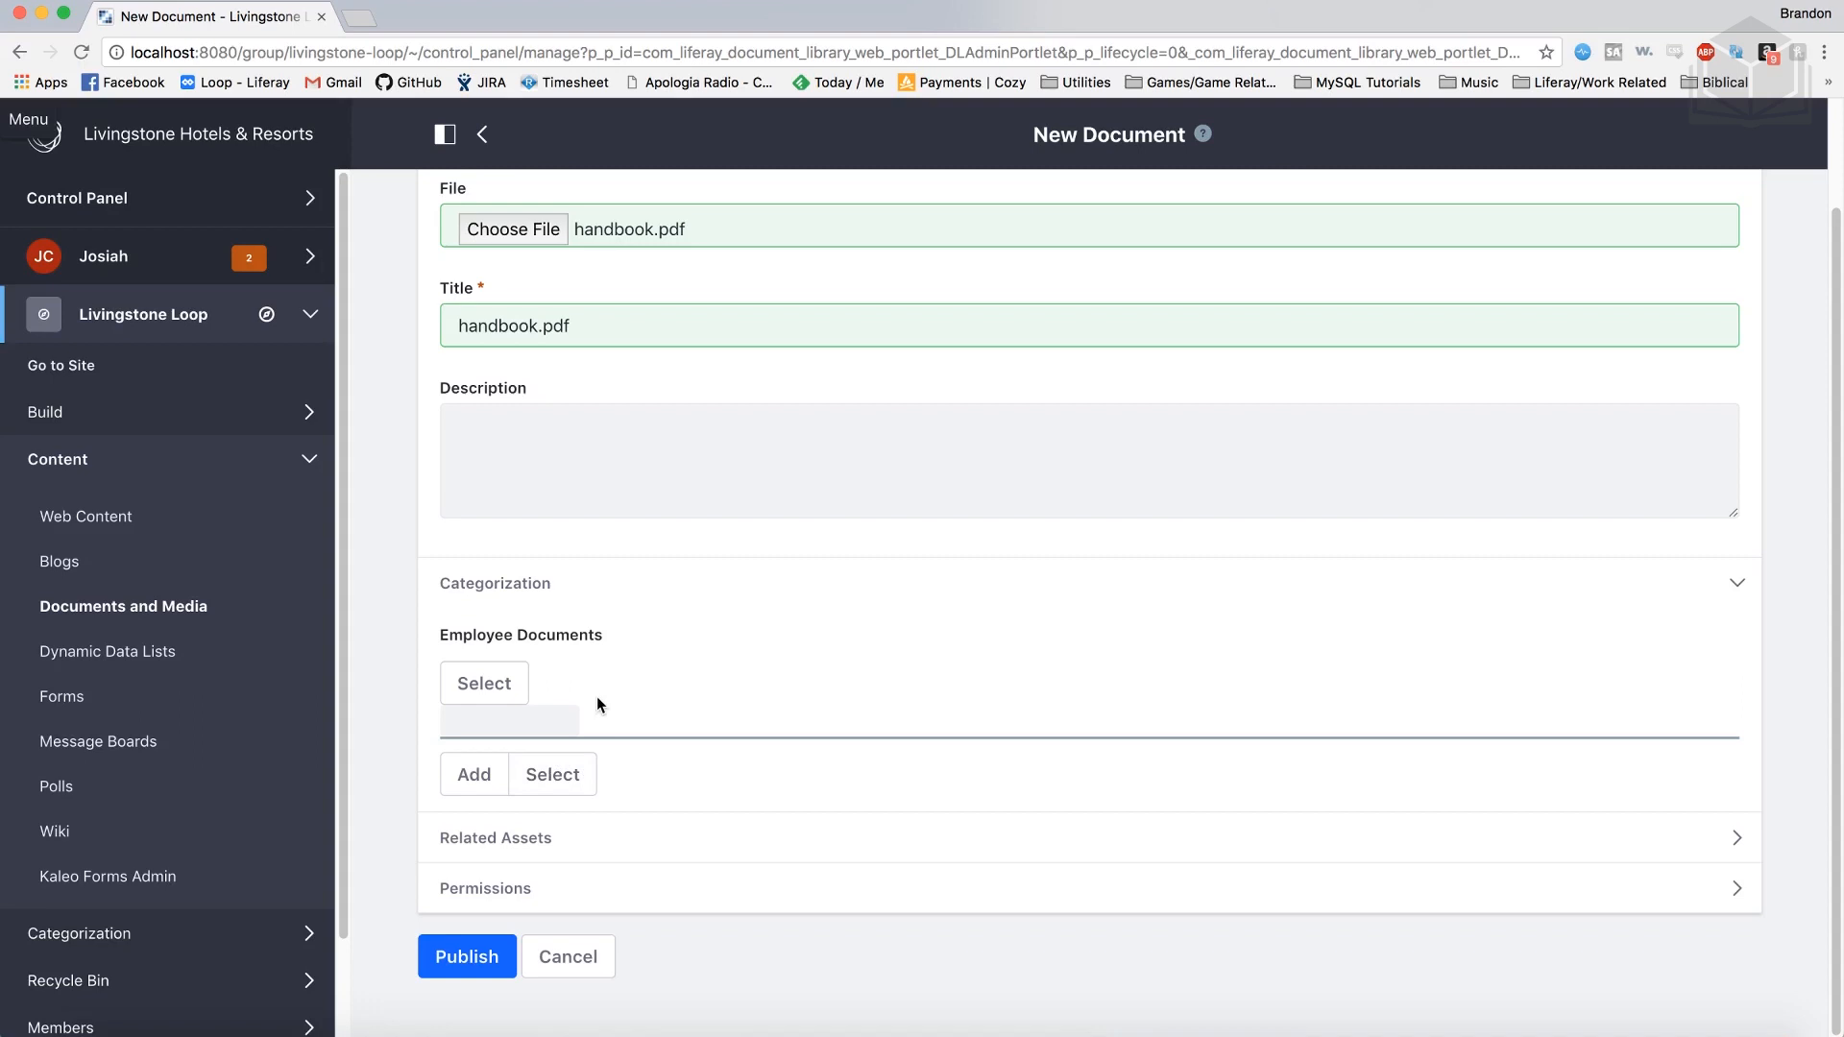
click(520, 701)
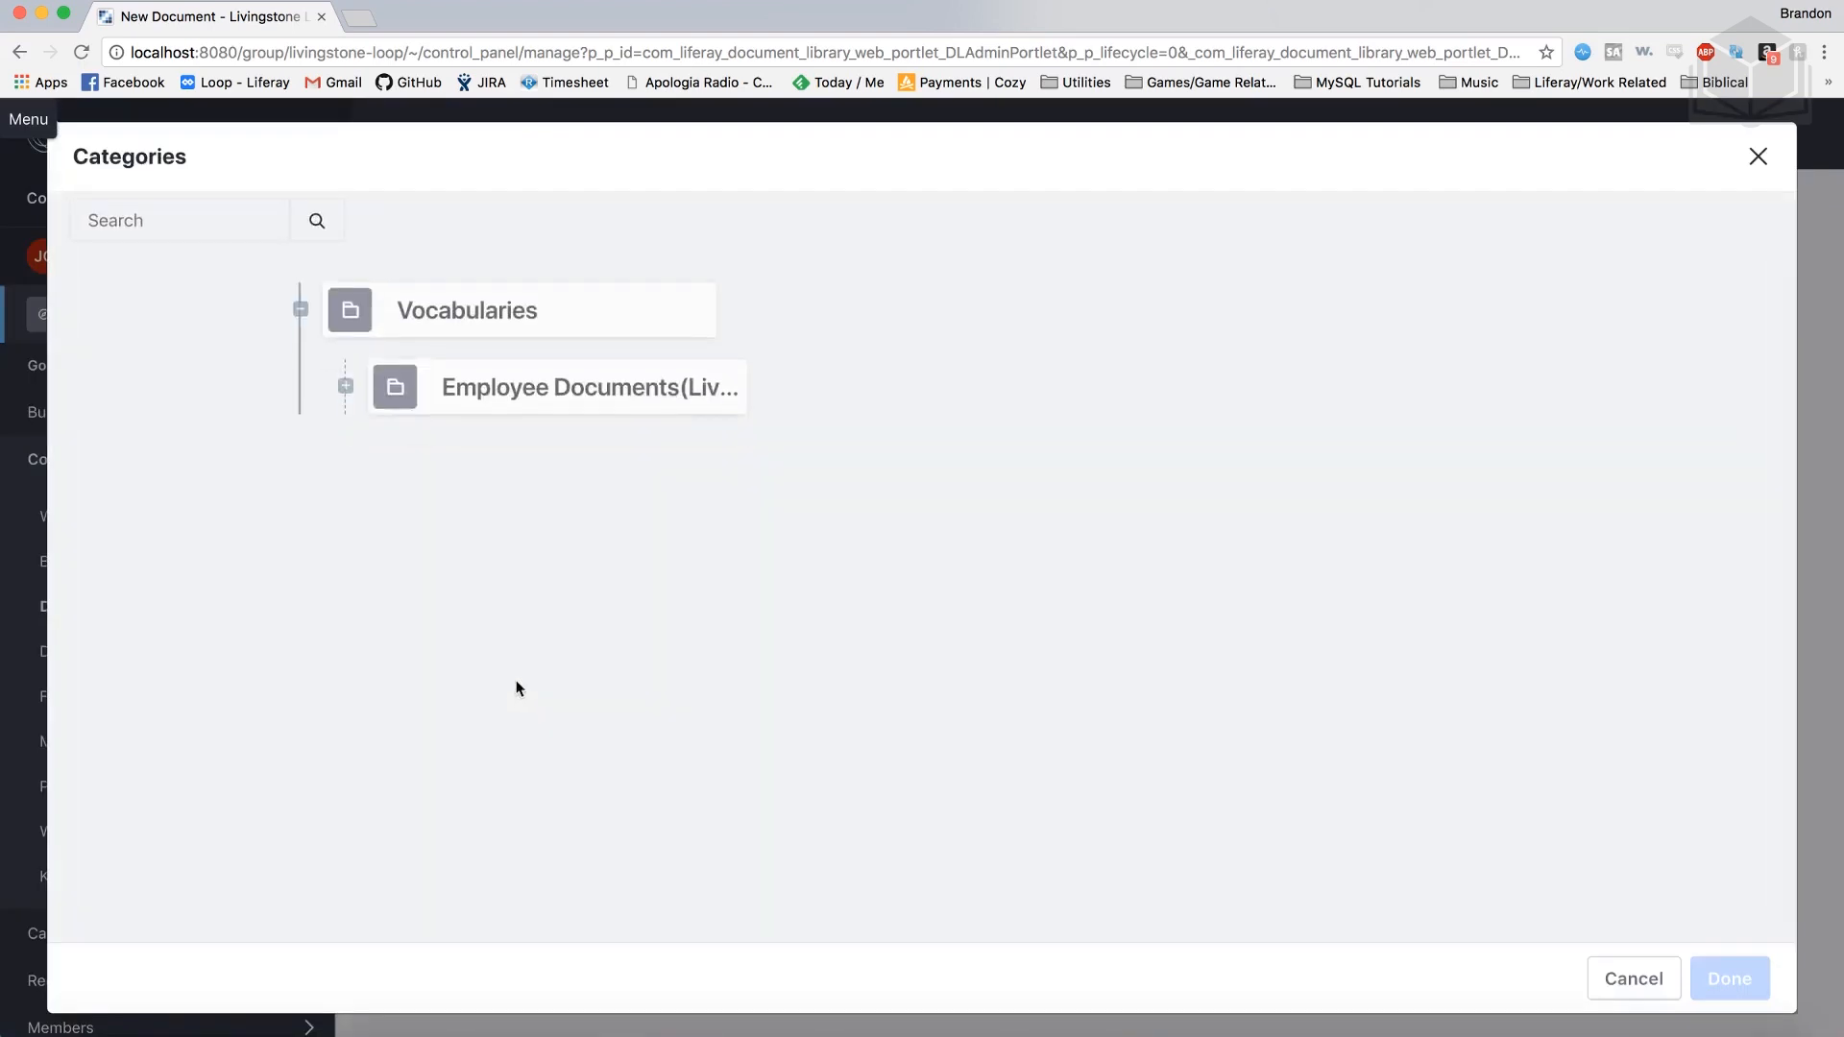
click(347, 385)
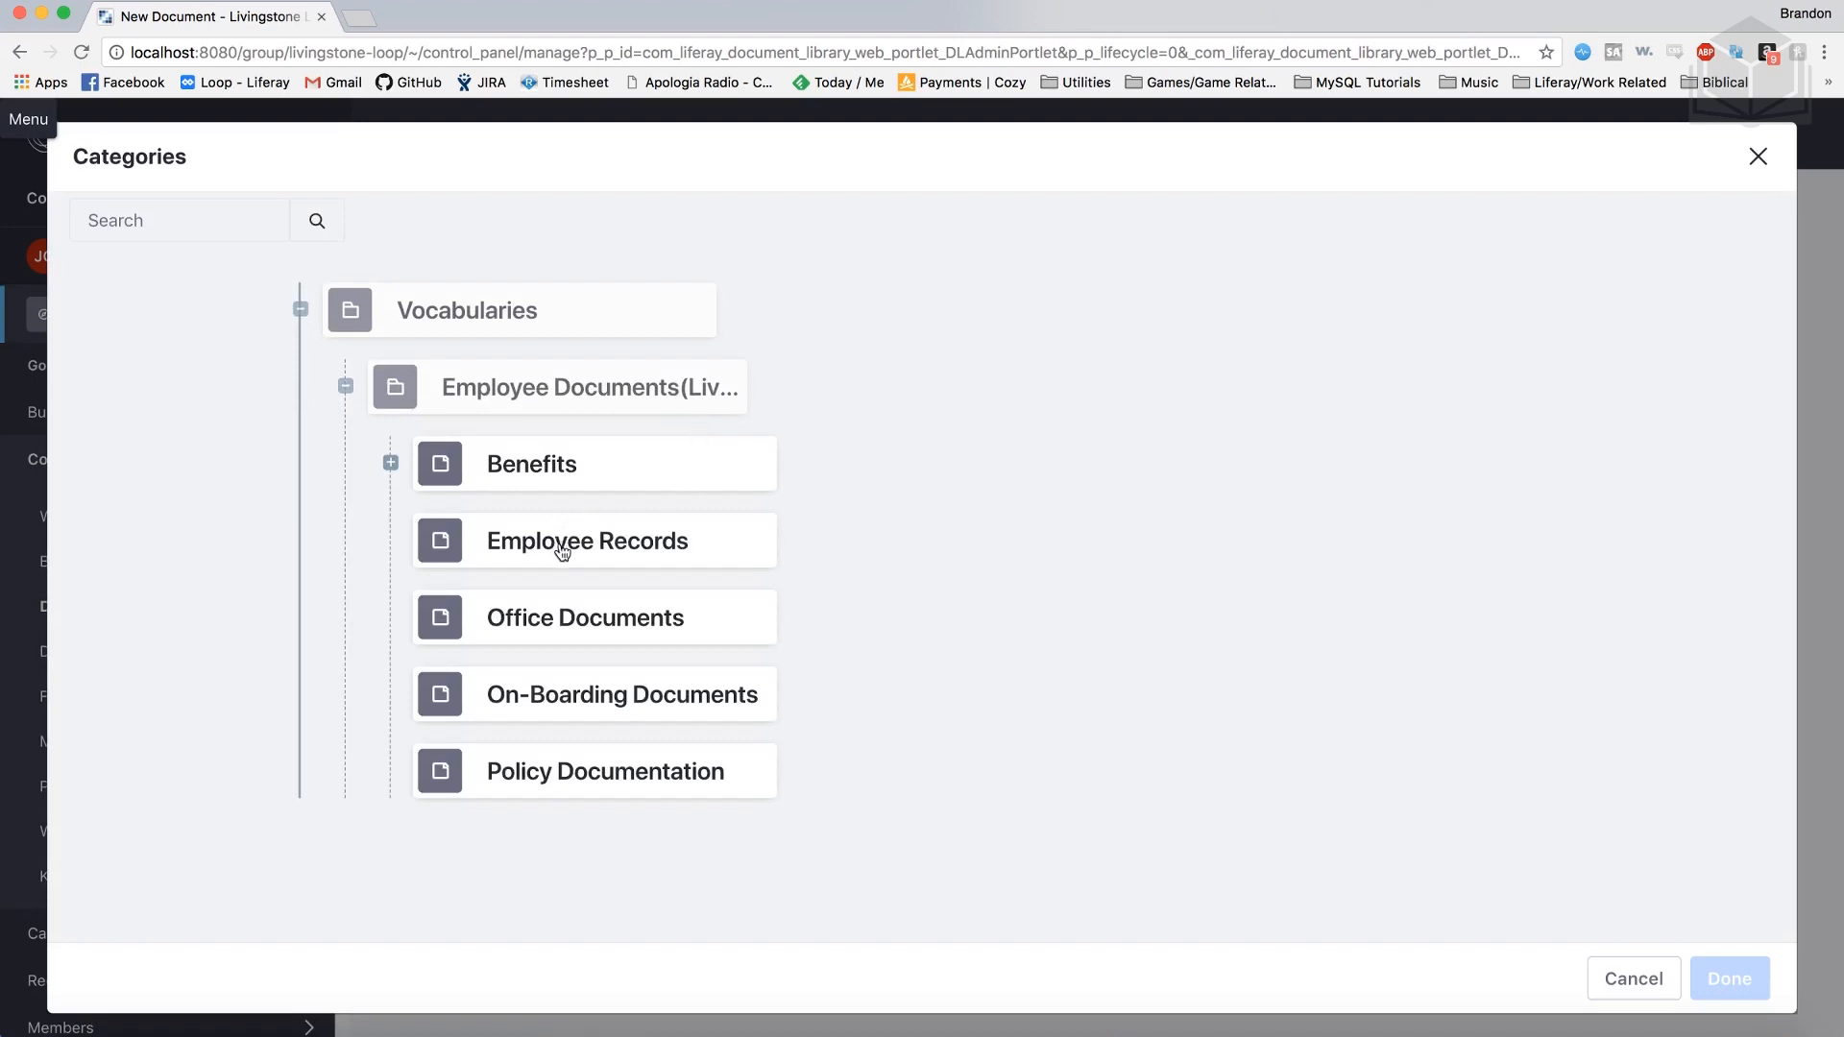
click(752, 708)
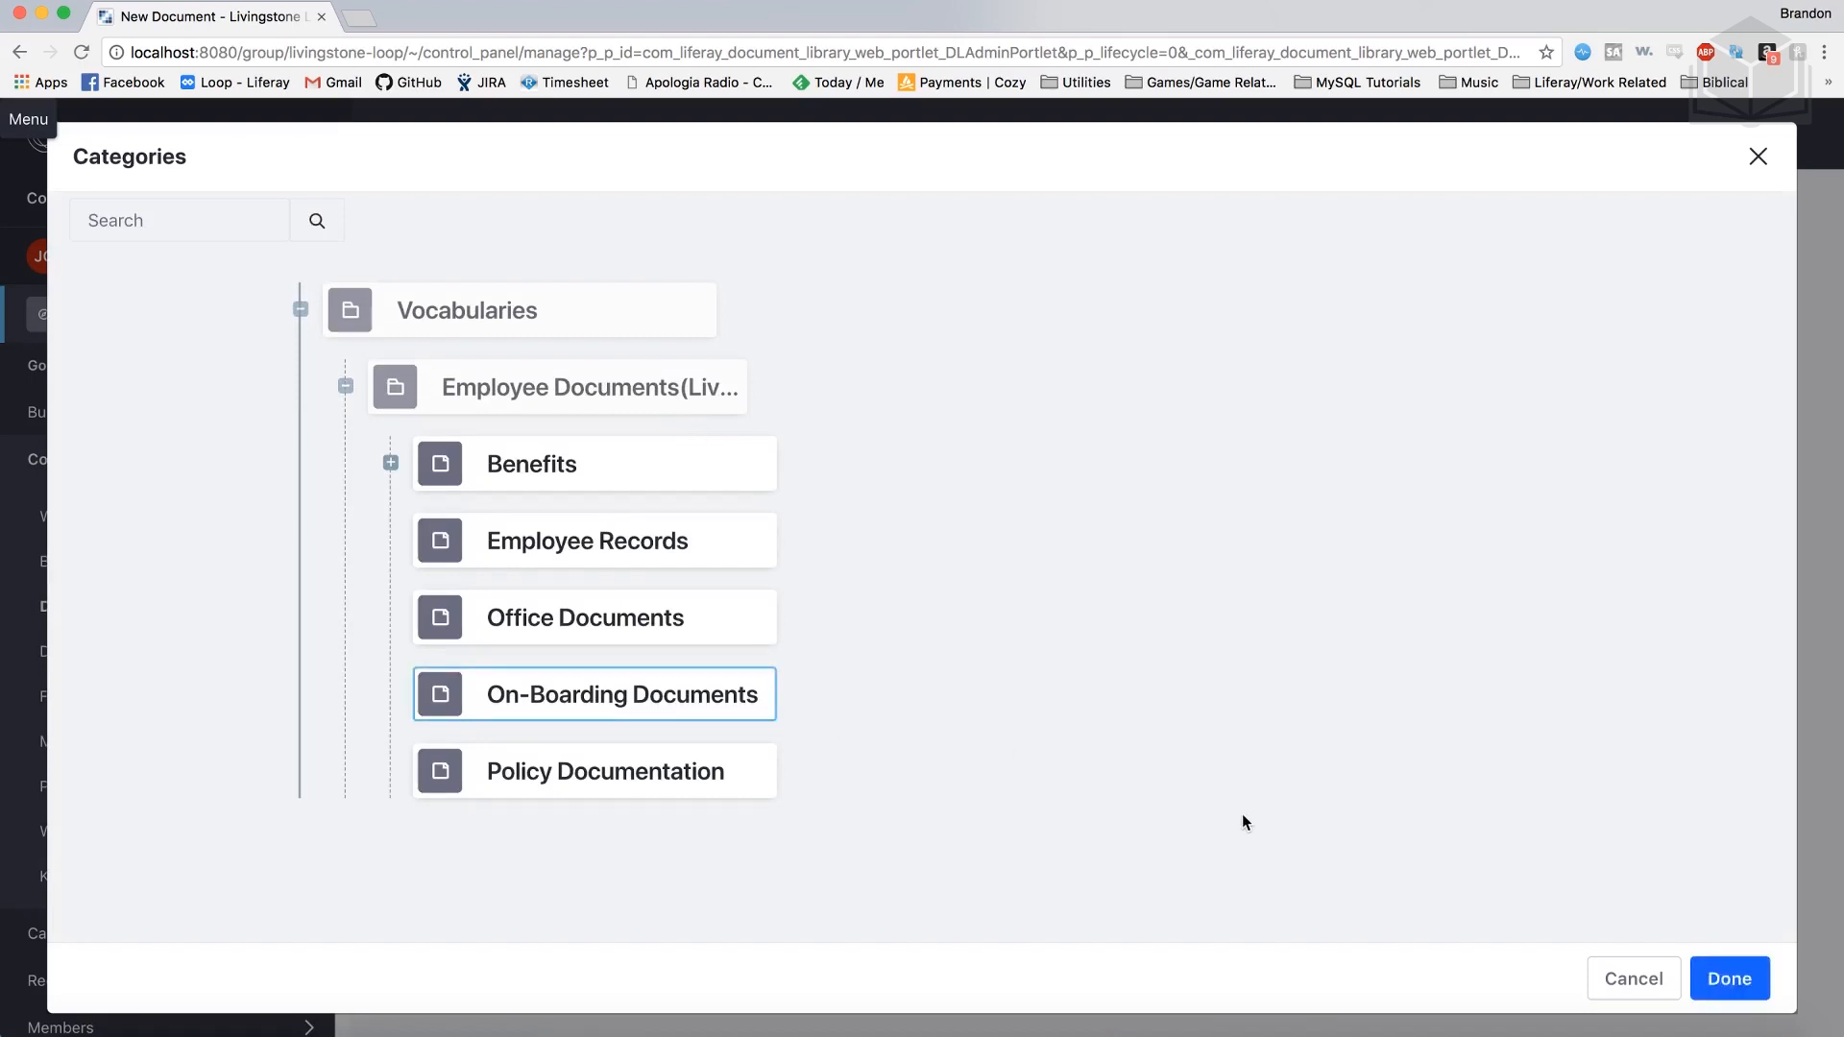
click(1728, 982)
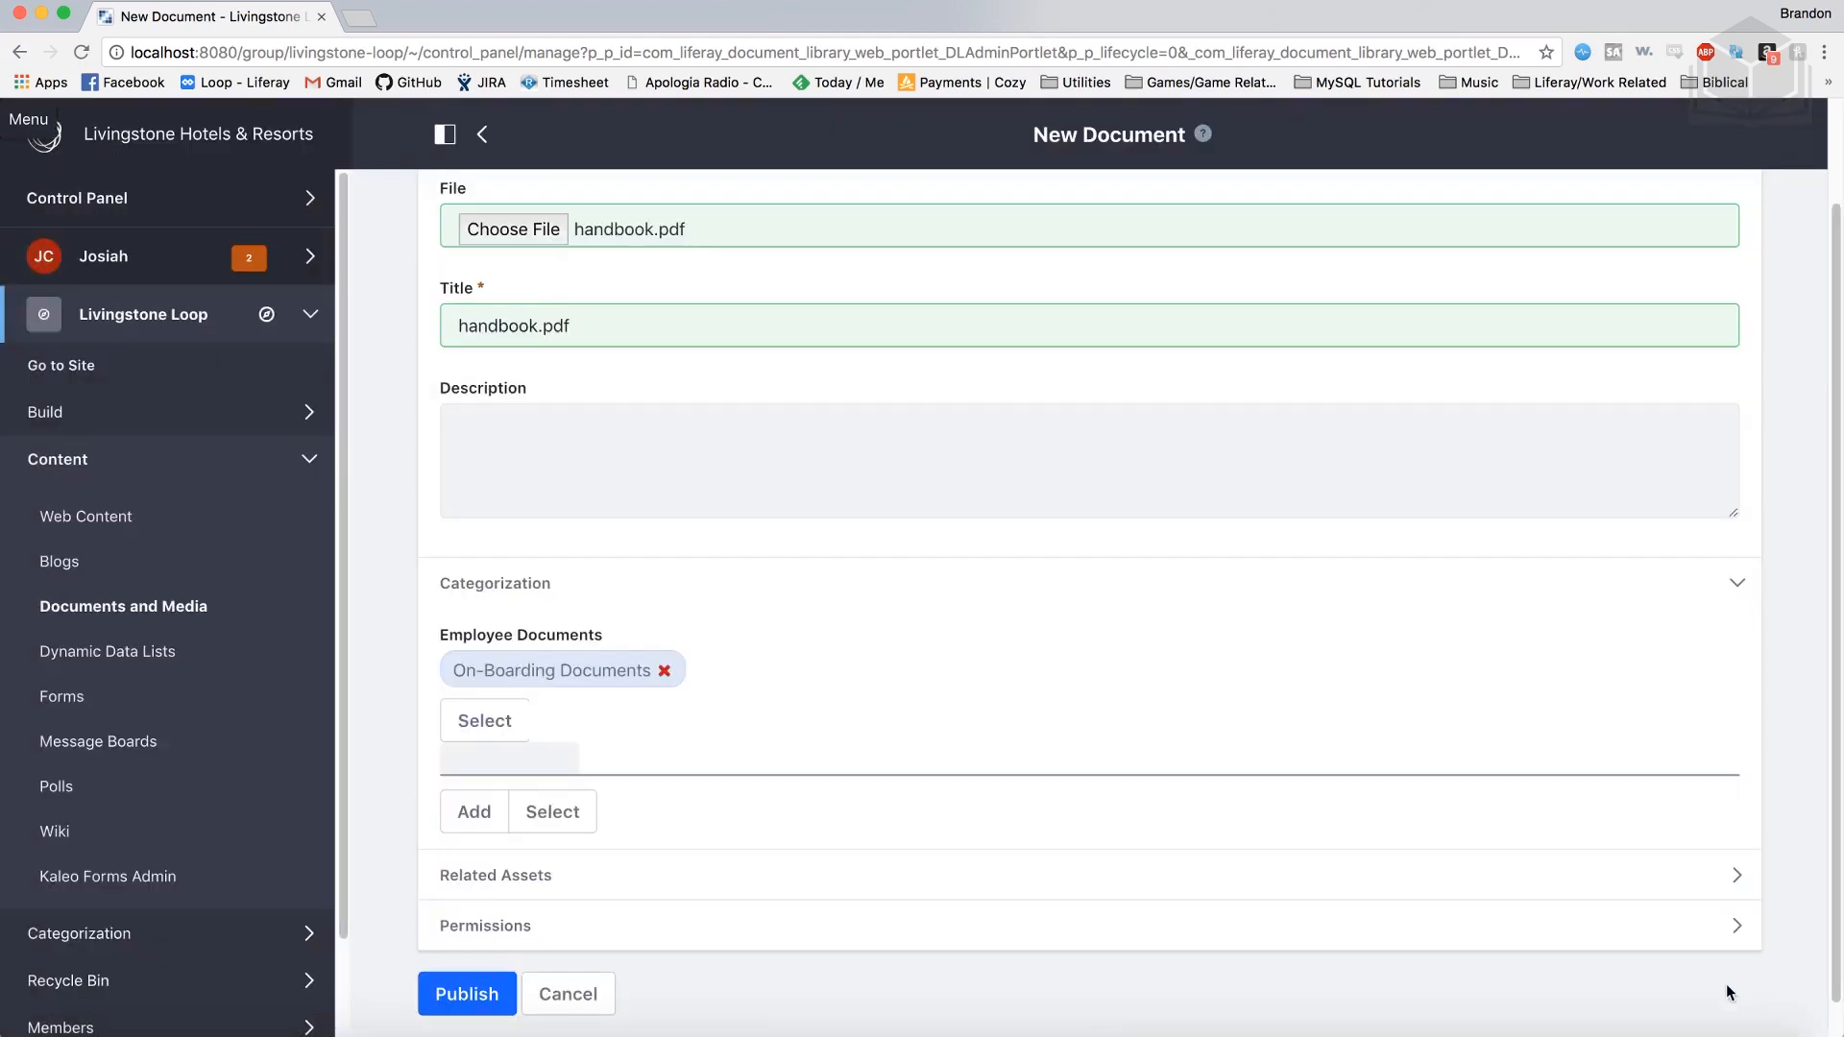
click(466, 994)
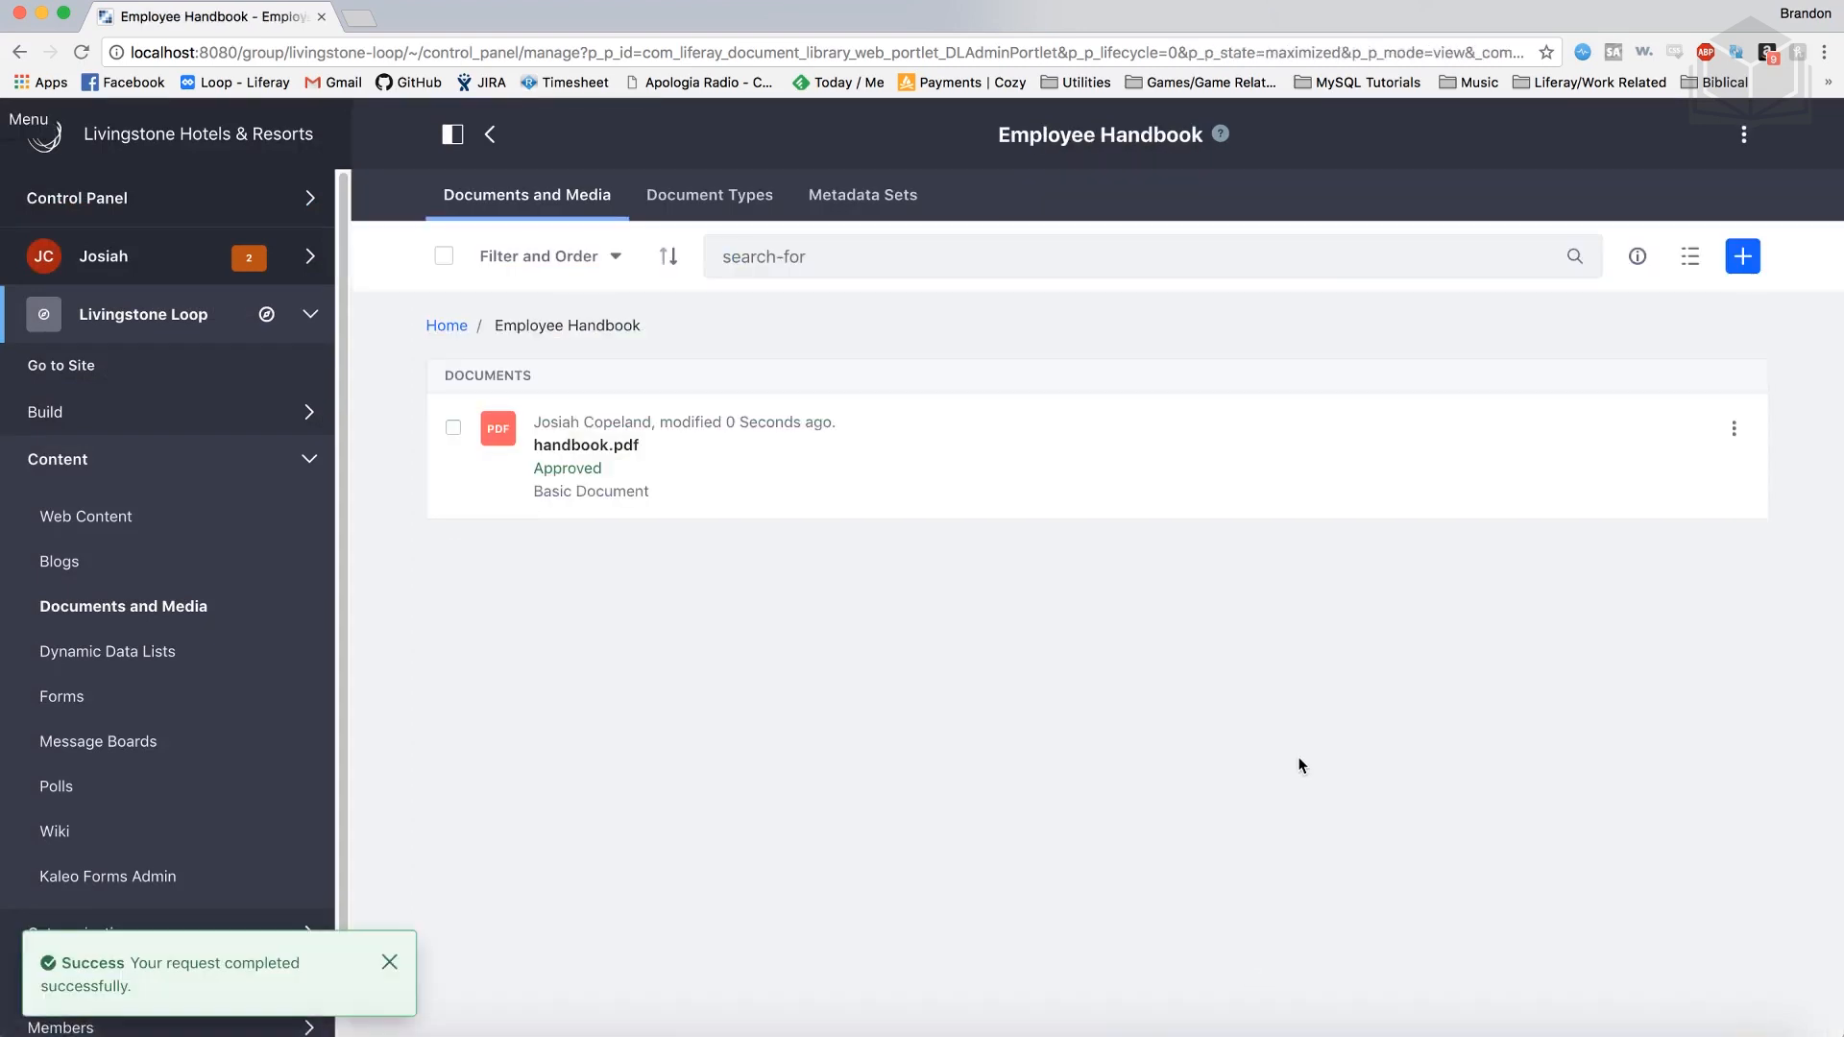
Step: Load grand-hotel.jpg, handbook.pdf and the employee record PDF into a multiple-document upload in the Employee Handbook folder
click(1744, 259)
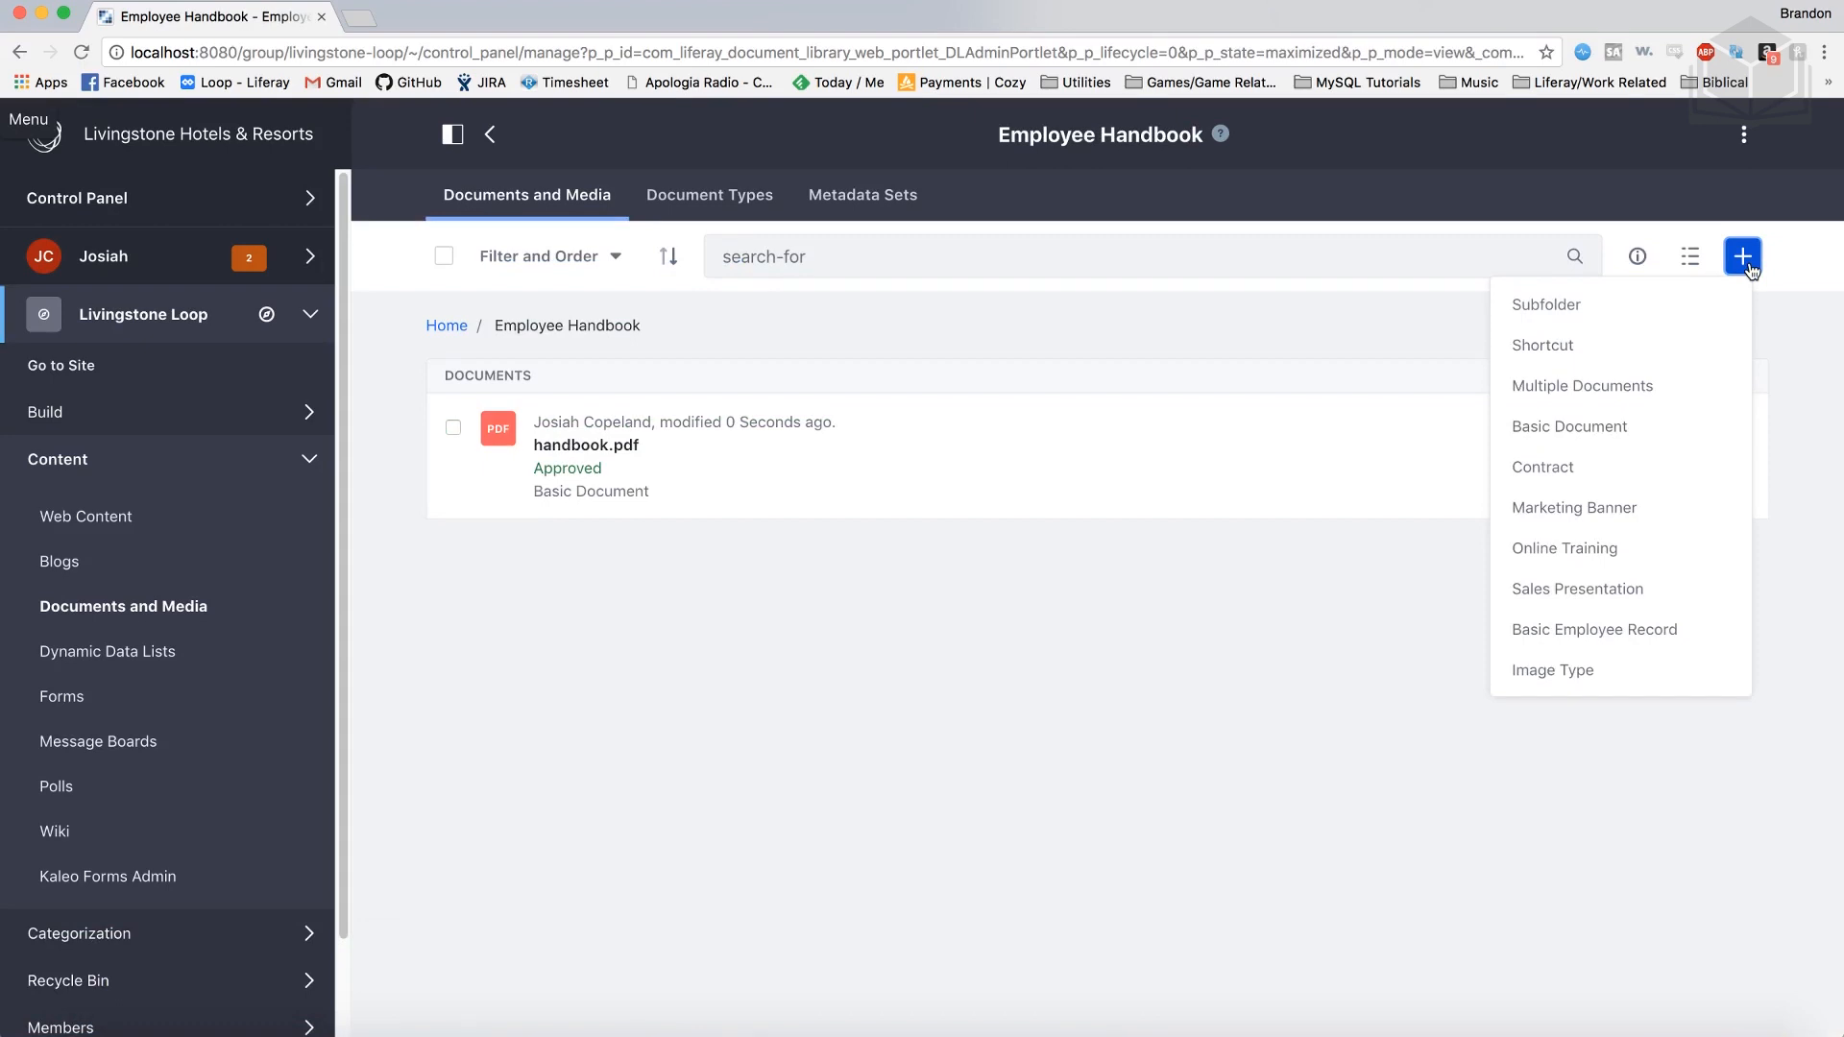
click(1659, 395)
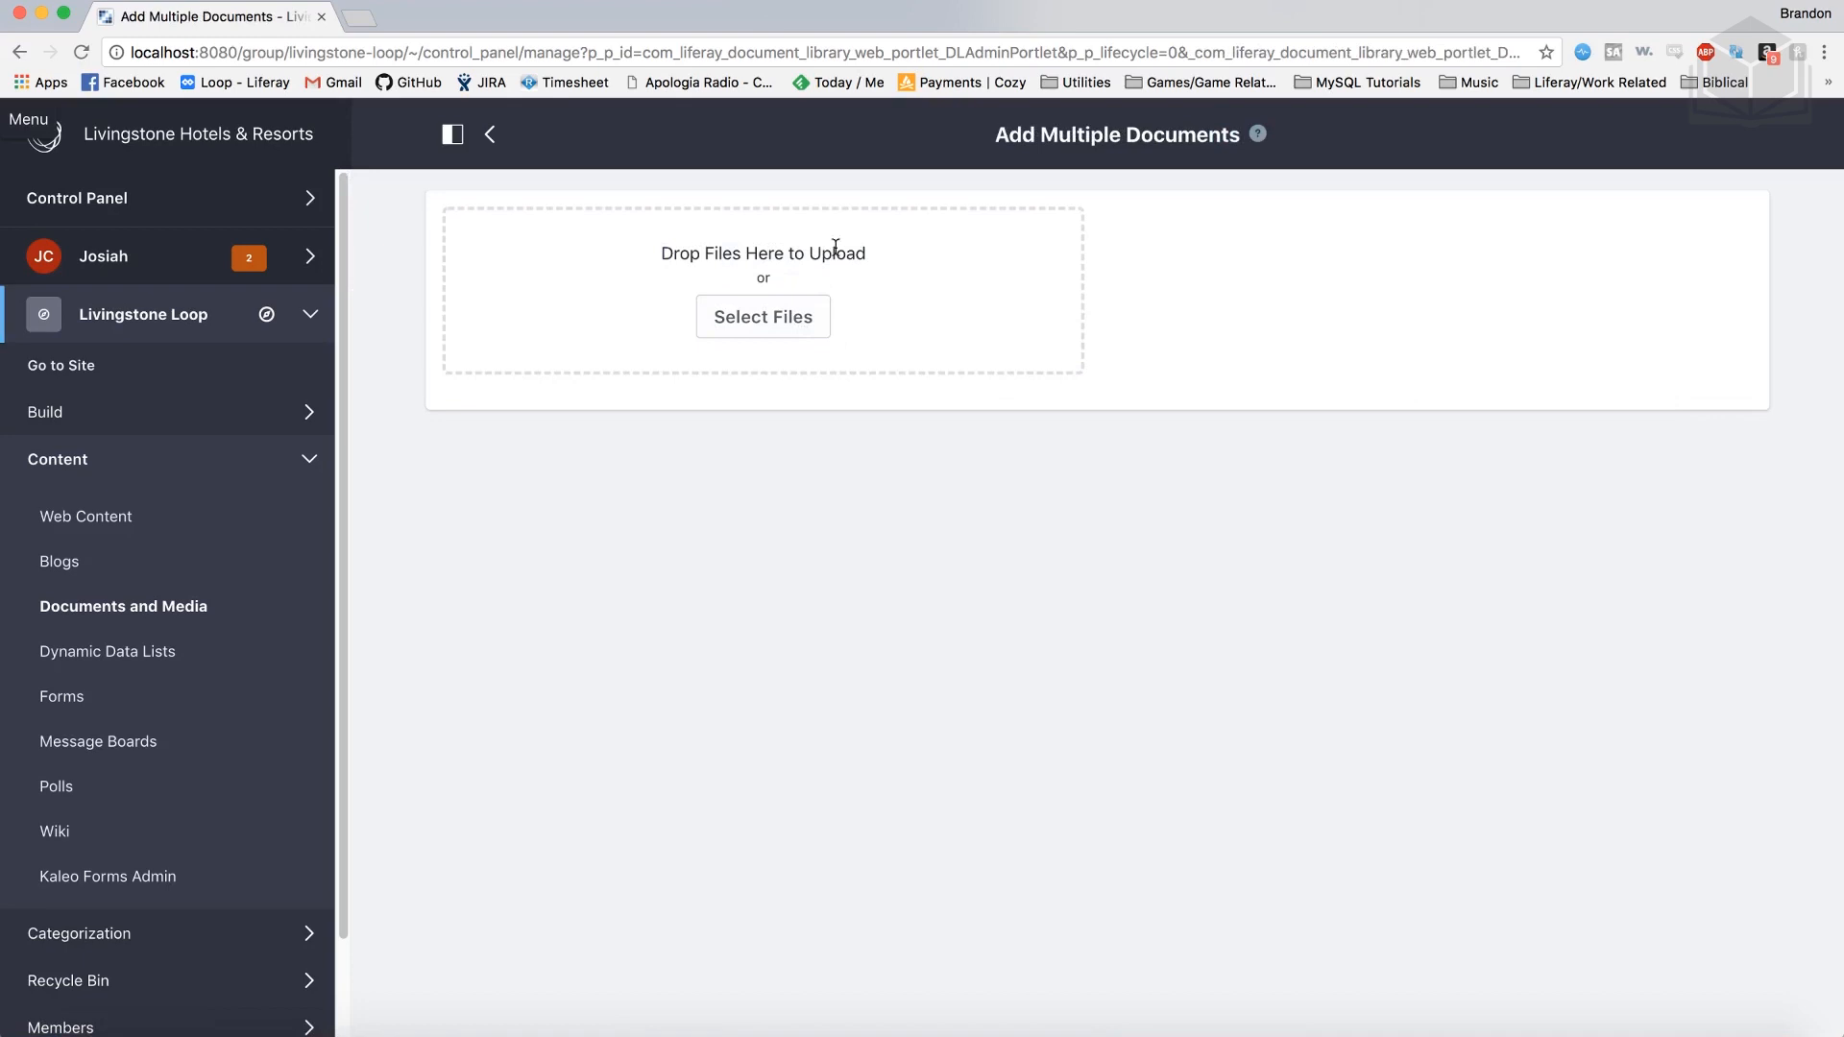
click(819, 333)
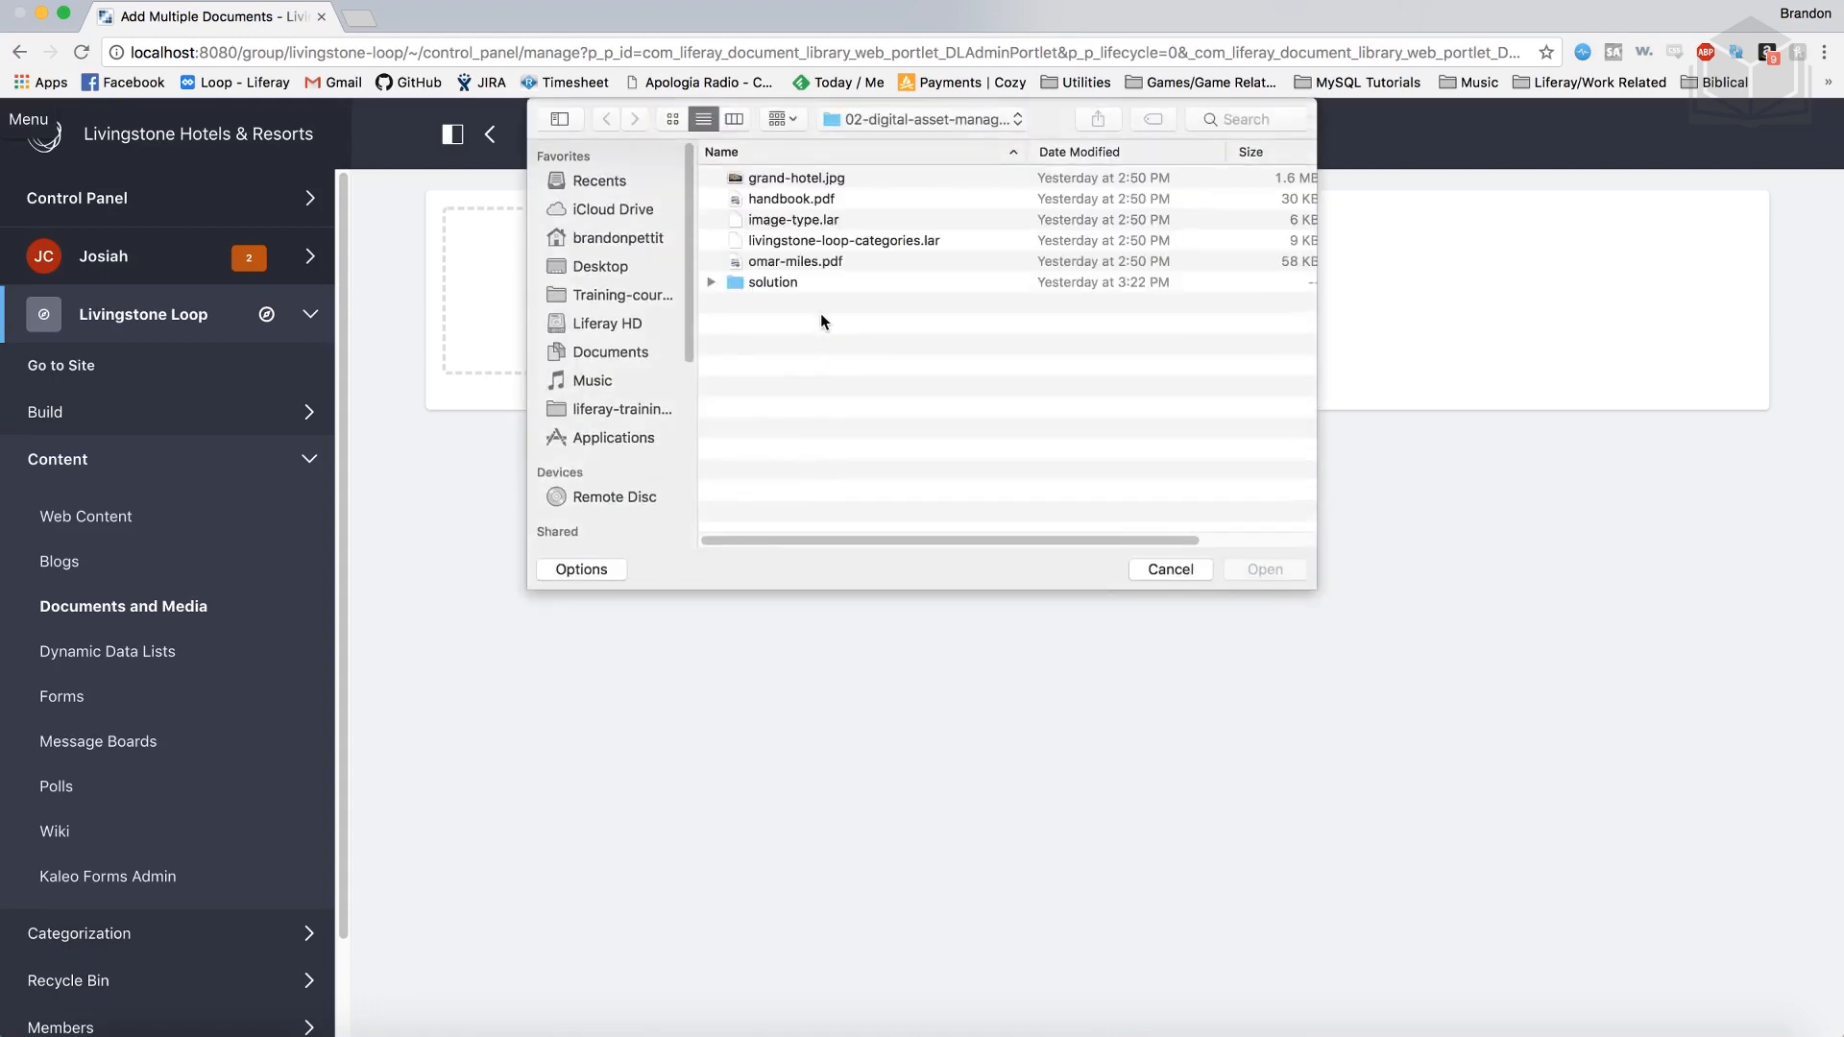
click(809, 264)
super+click(799, 199)
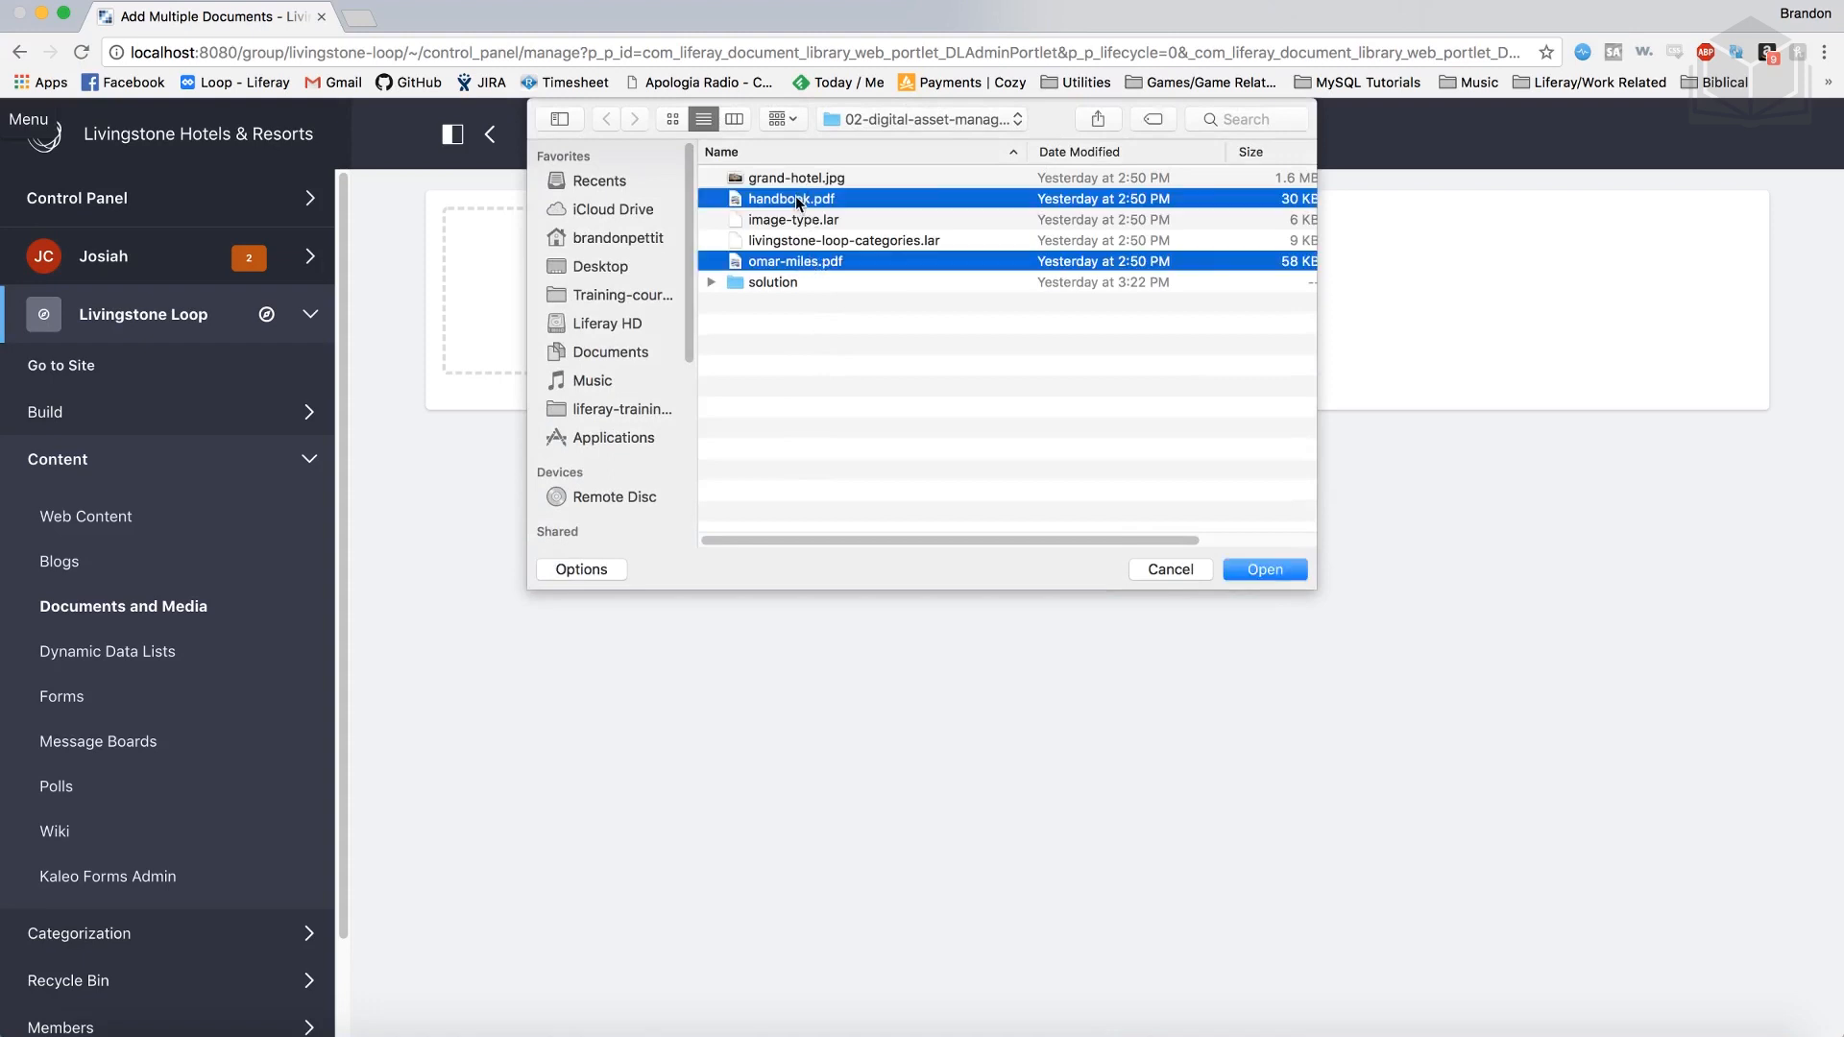
super+click(797, 178)
click(1264, 570)
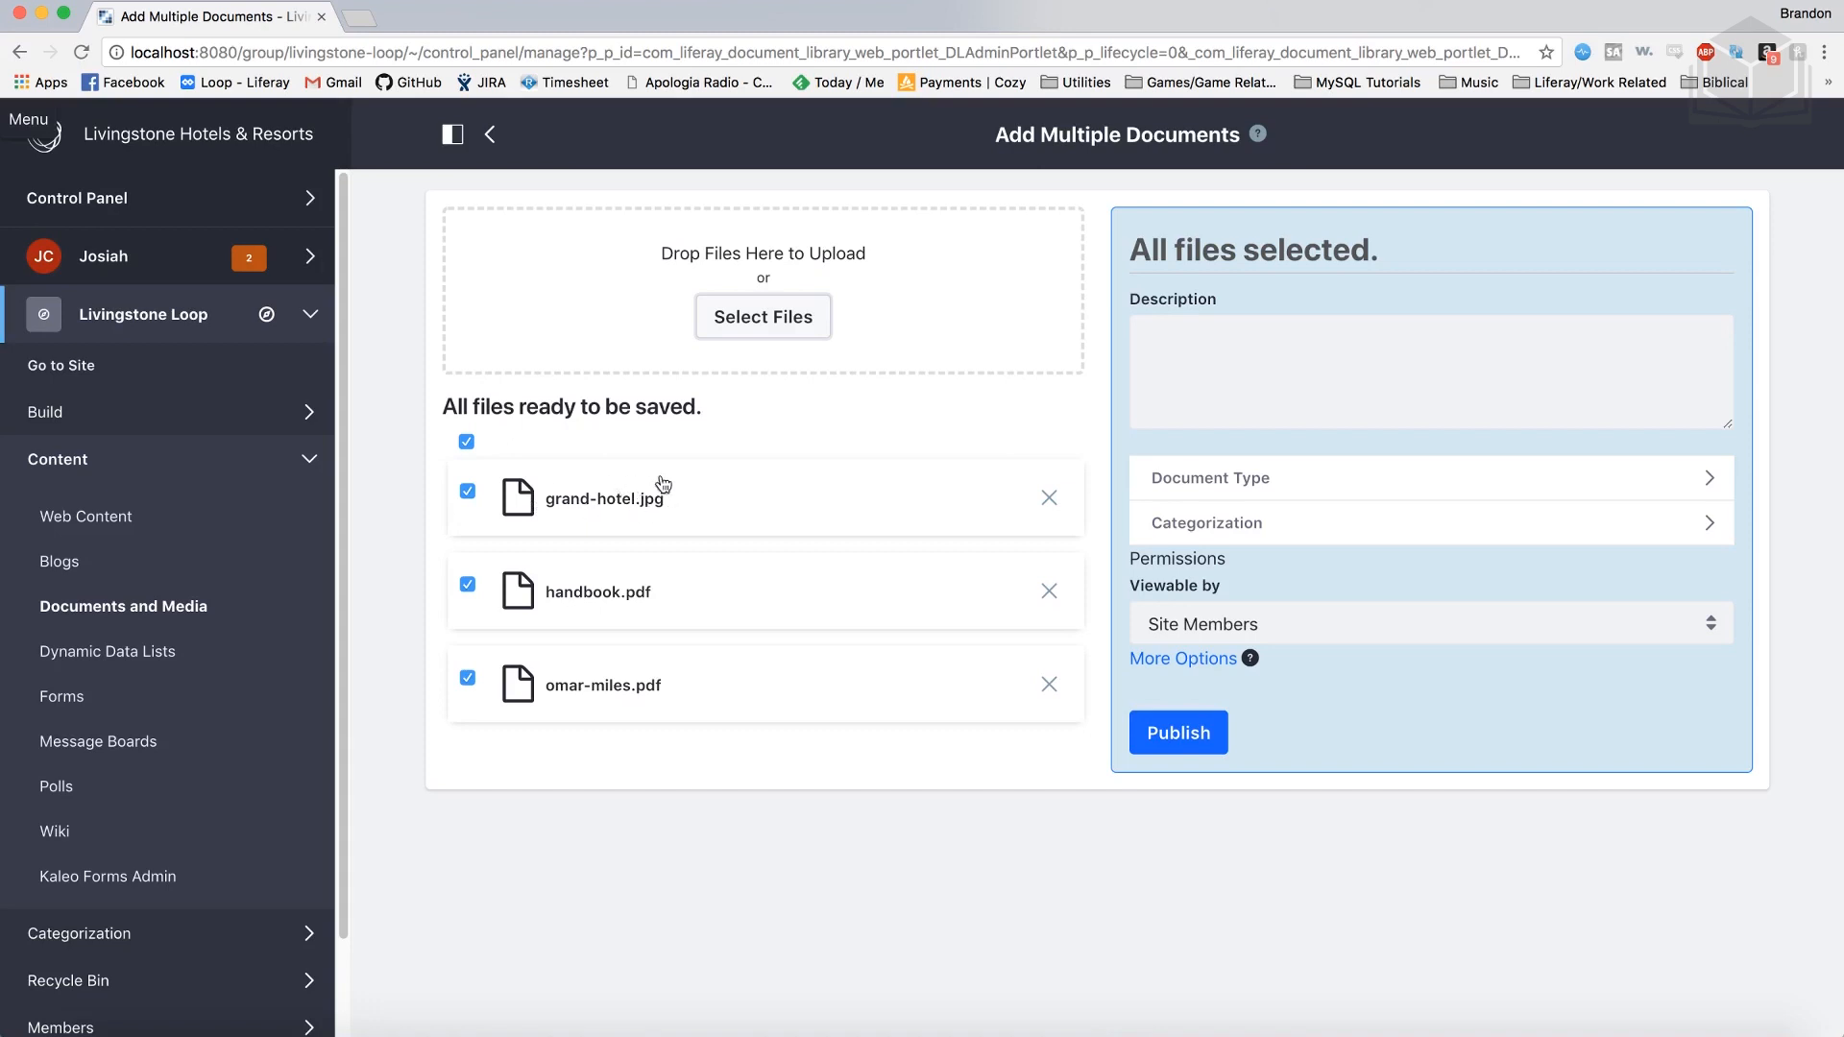
Step: Exclude grand-hotel.jpg from the selection, examine the categorization and document type options for the two PDFs, and leave without publishing
click(468, 492)
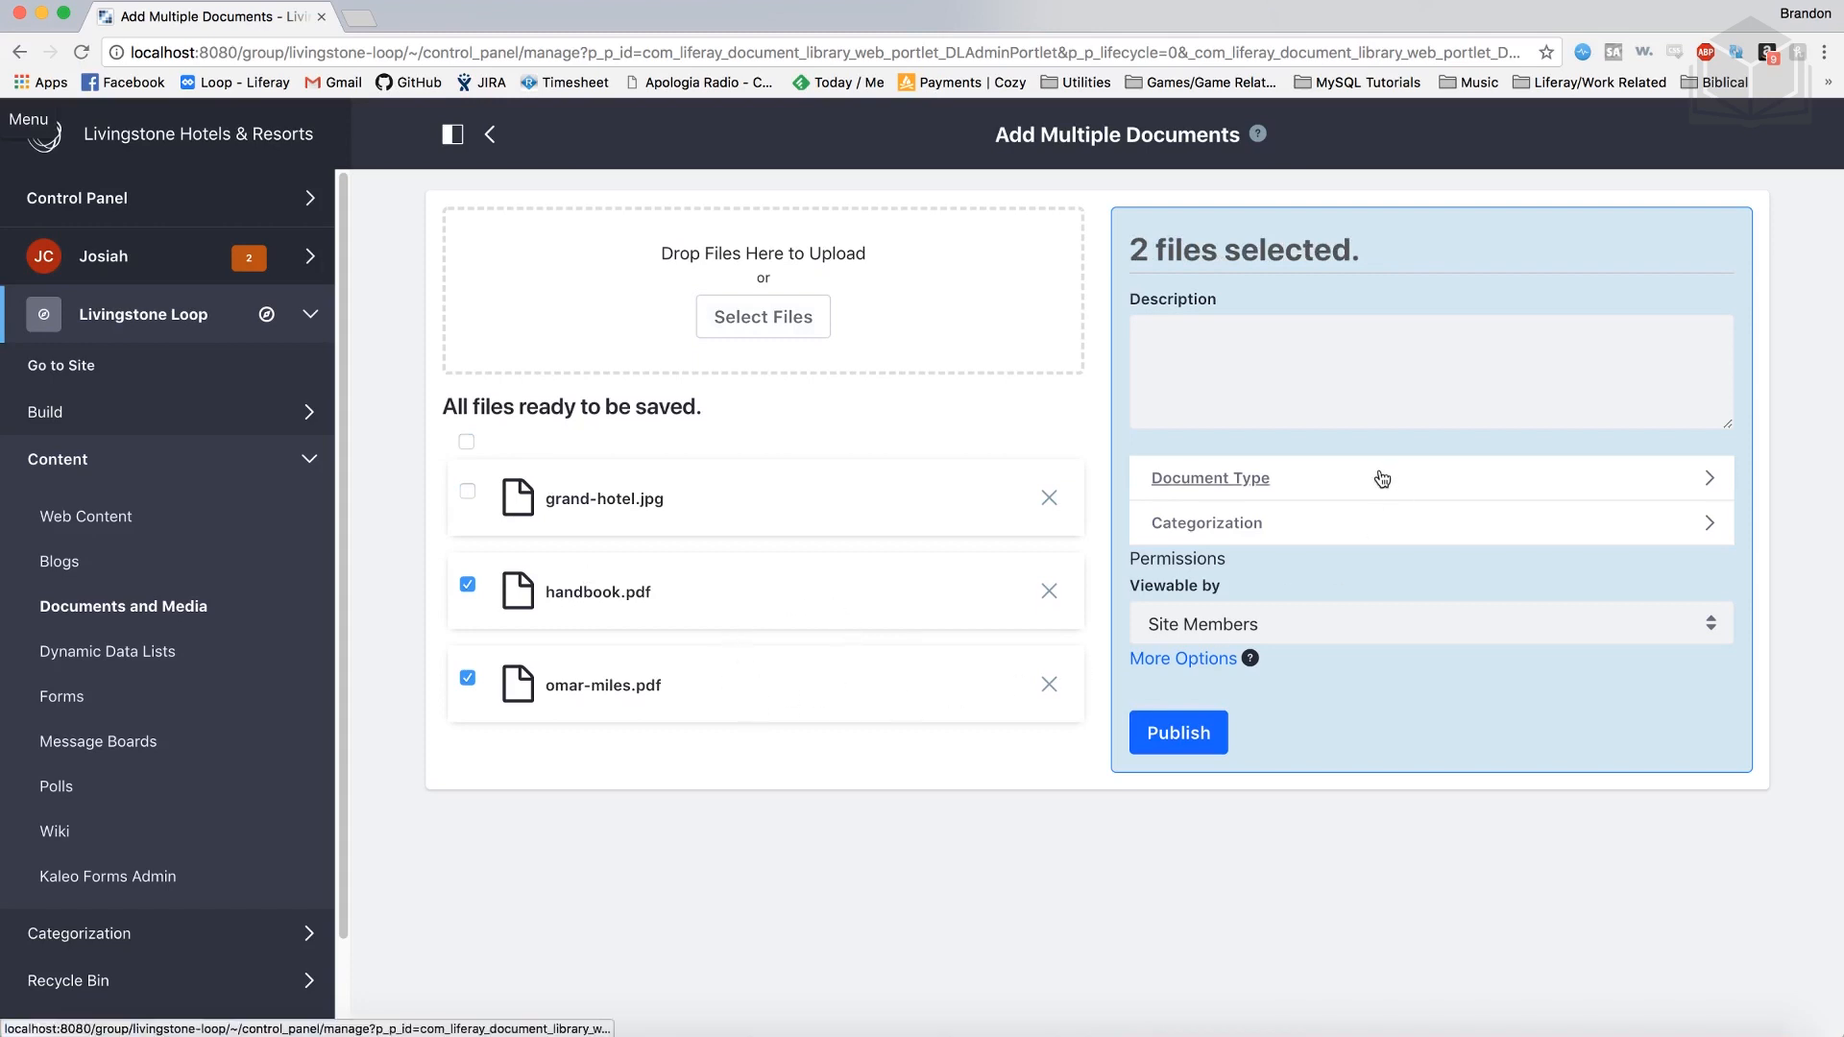
click(1343, 538)
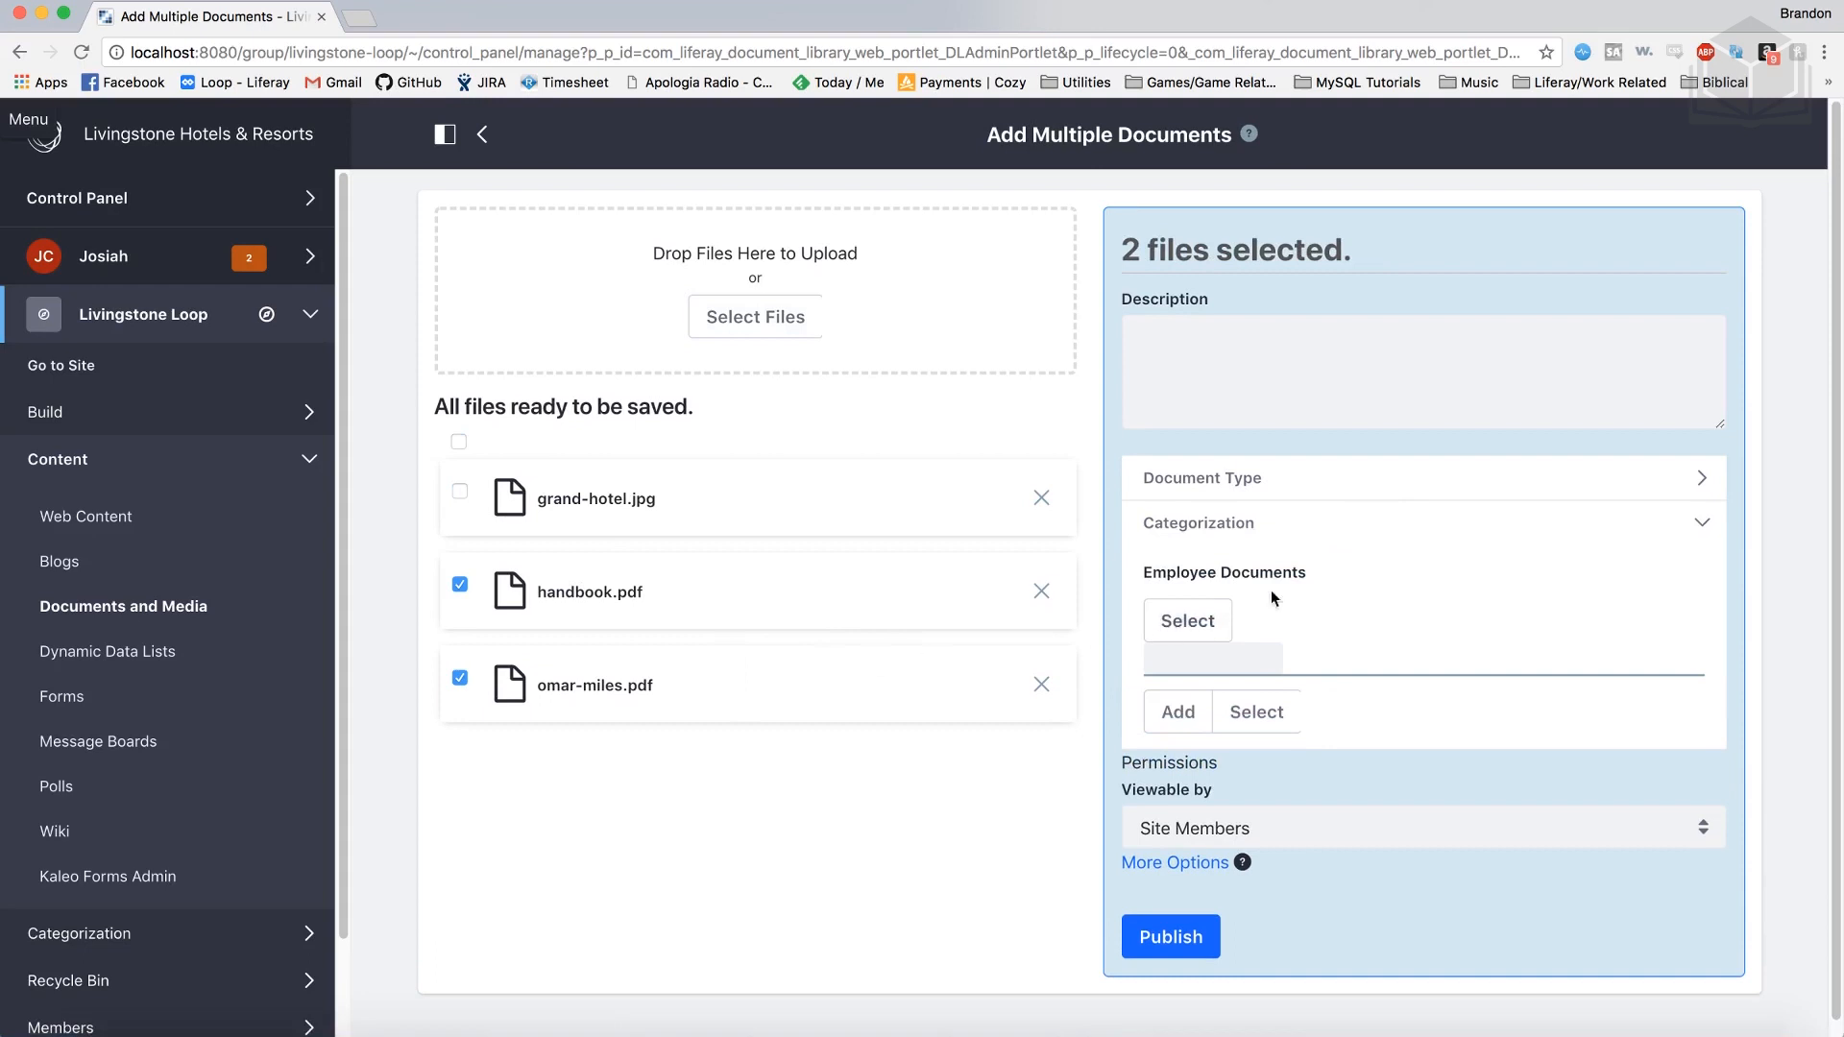
click(1267, 536)
click(1425, 489)
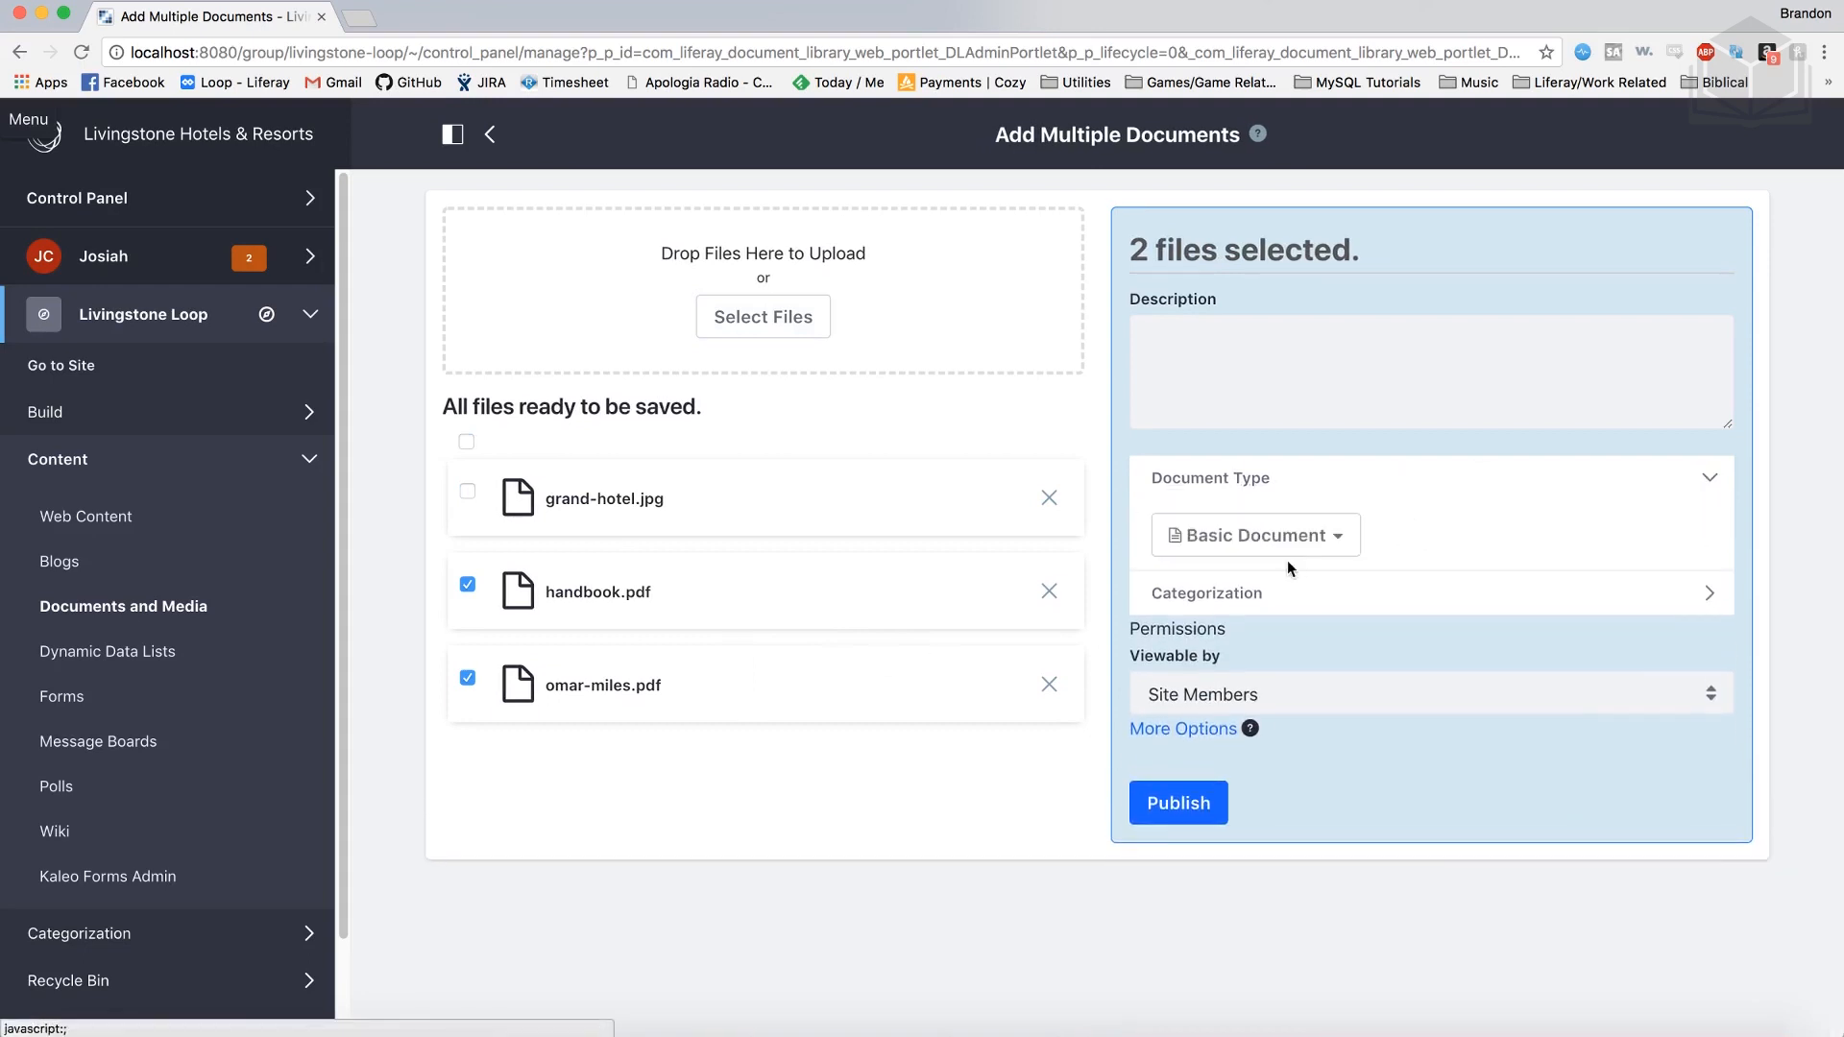
click(1402, 501)
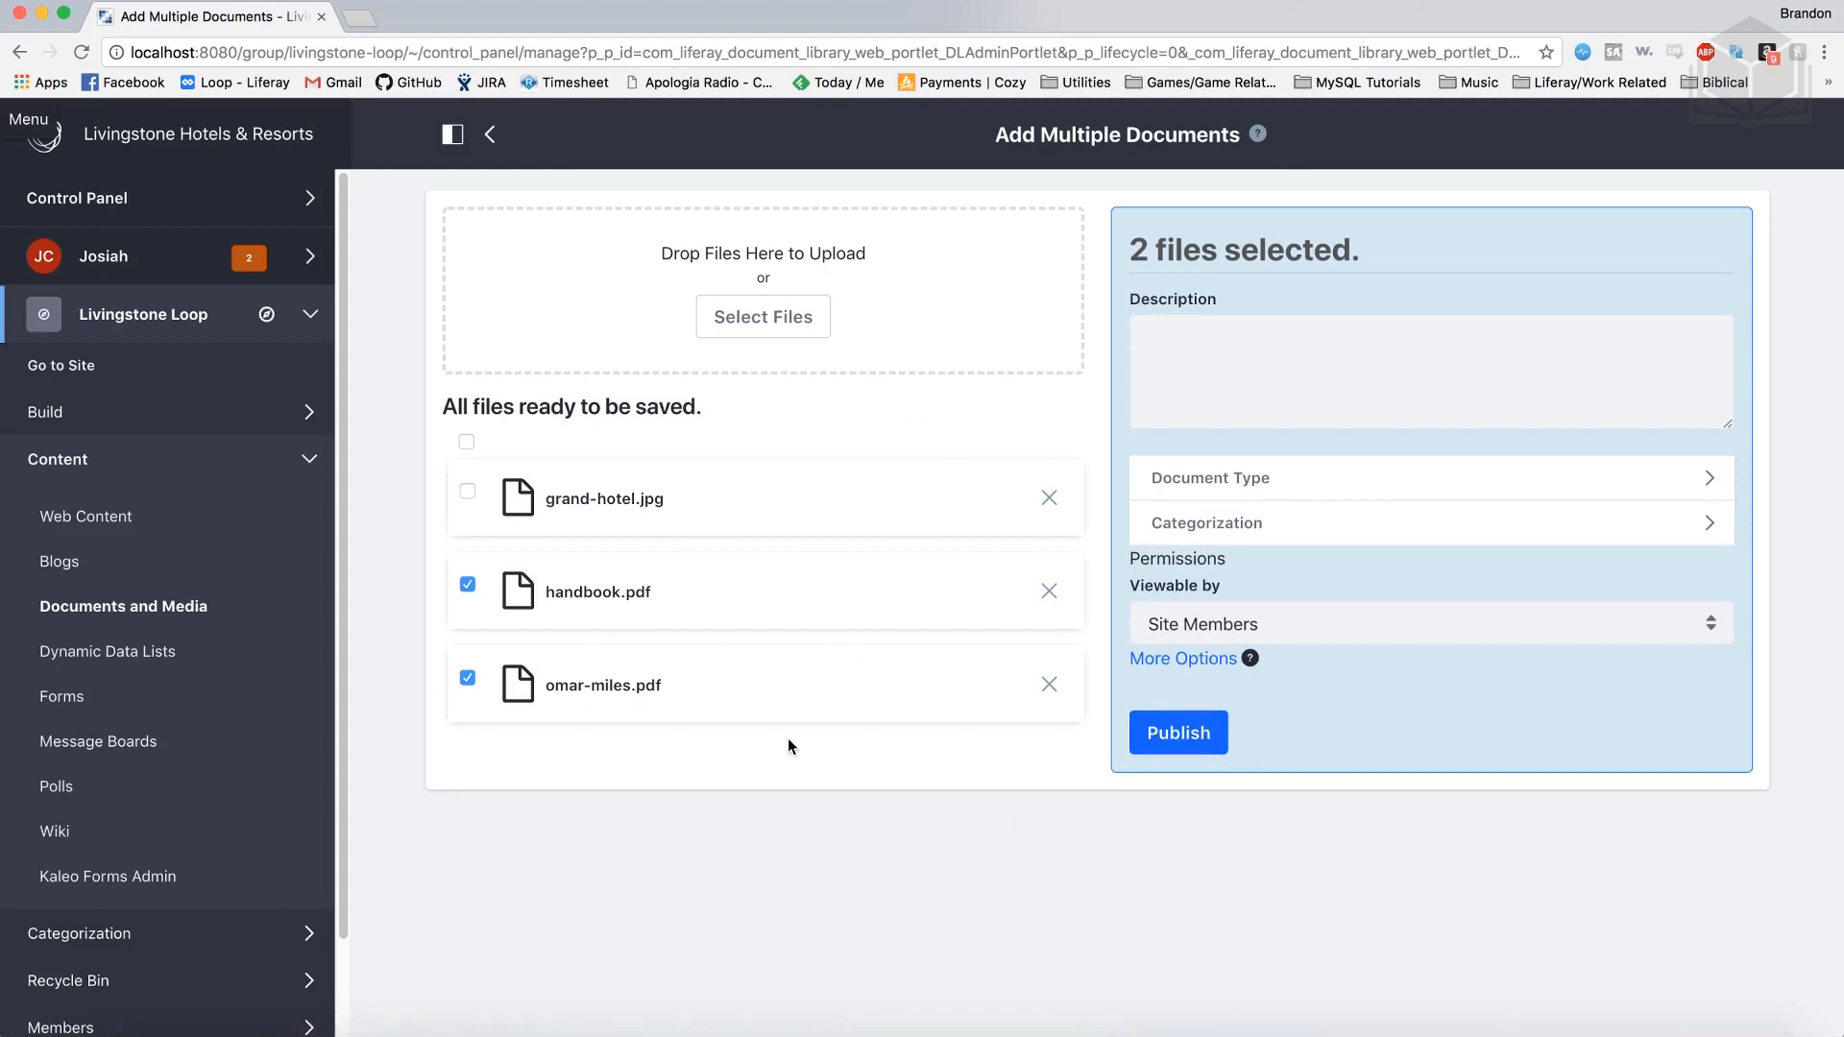
click(492, 135)
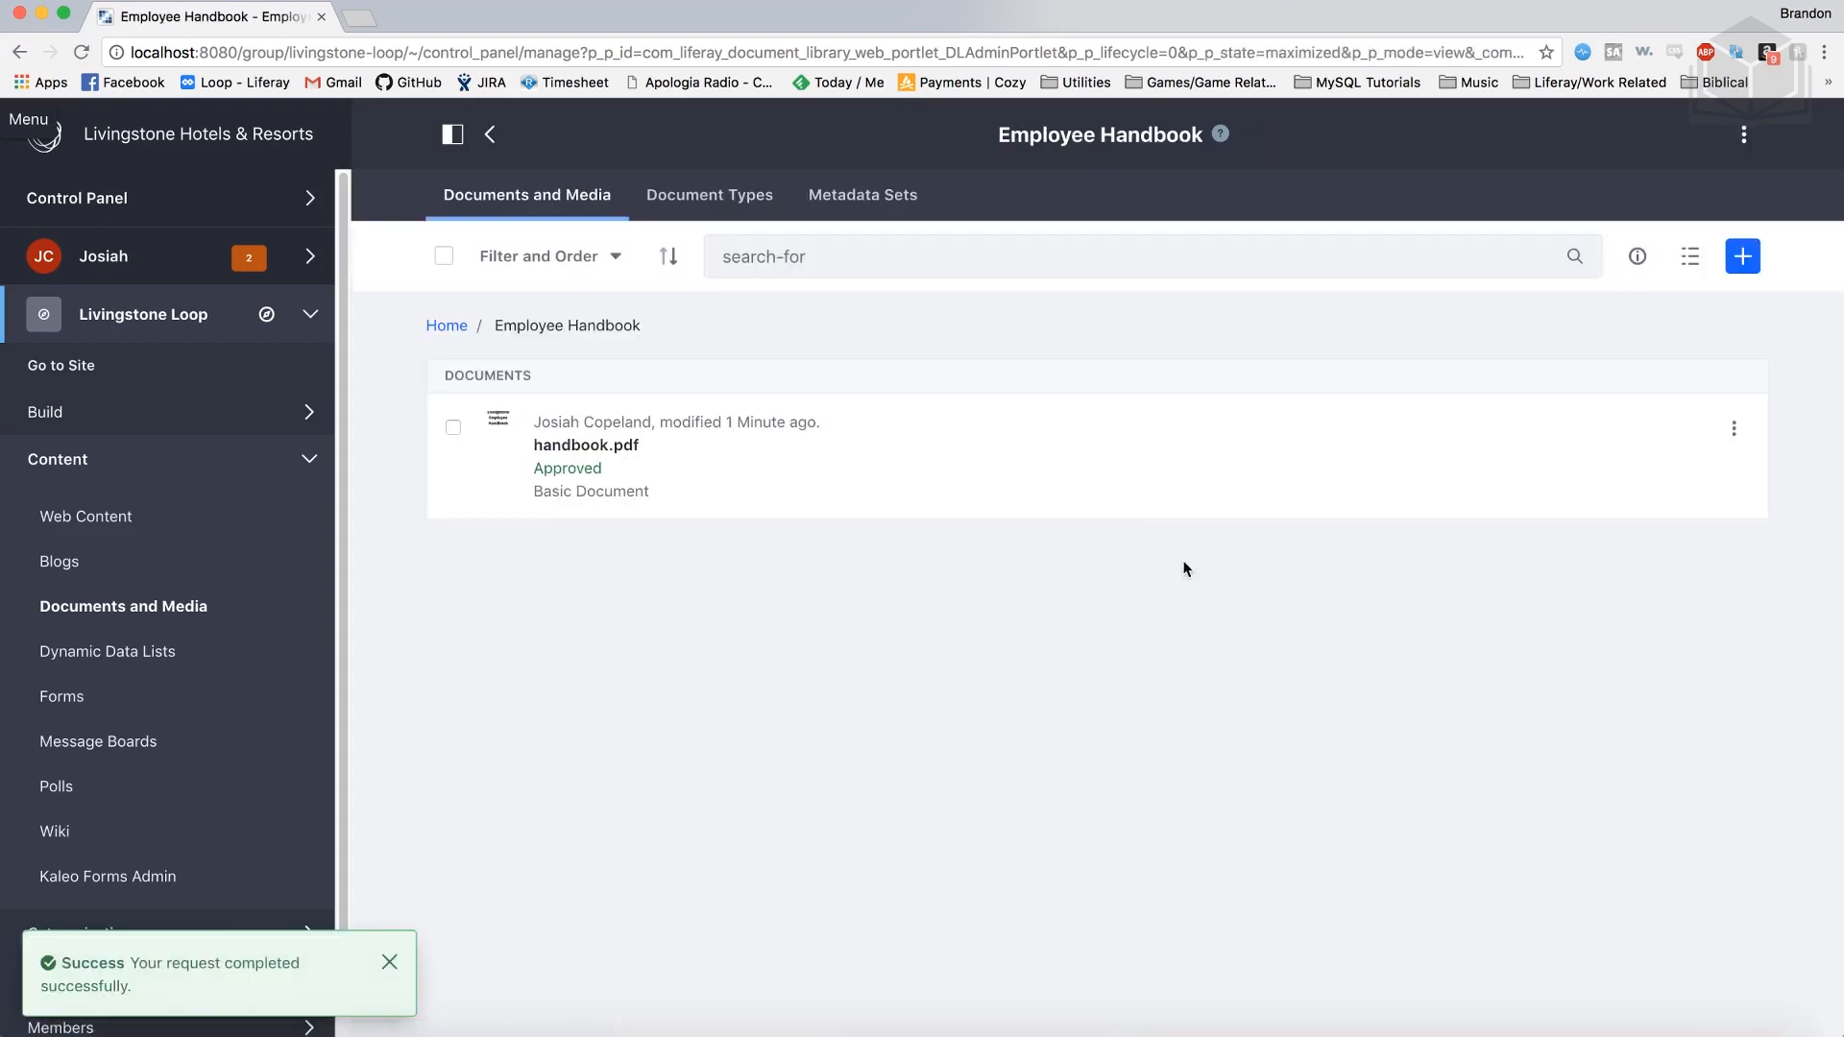